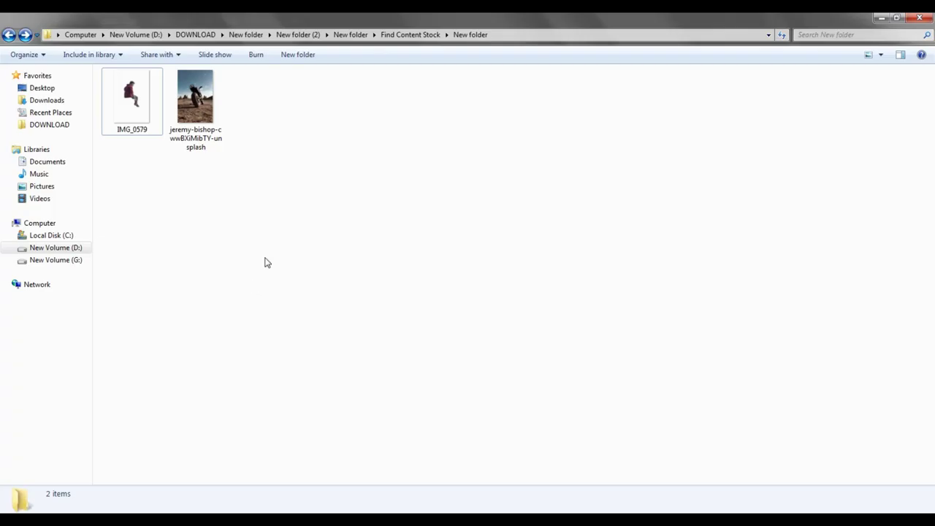
Preview the desert motorcycle photo in Photo Viewer, then close the viewer
{"action": "left_click_drag", "start_coordinate": [282, 216], "coordinate": [351, 287]}
{"action": "double_click", "coordinate": [197, 113]}
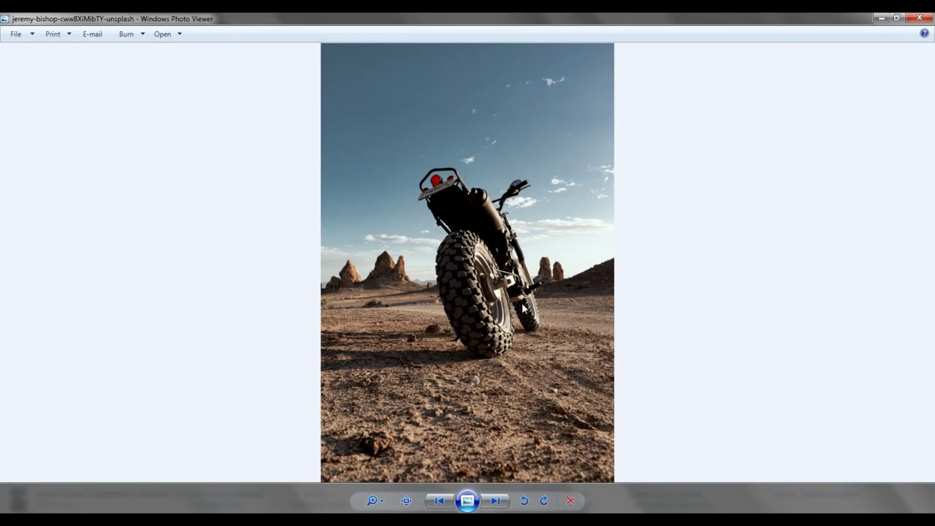
{"action": "left_click", "coordinate": [466, 333]}
{"action": "left_click", "coordinate": [915, 19]}
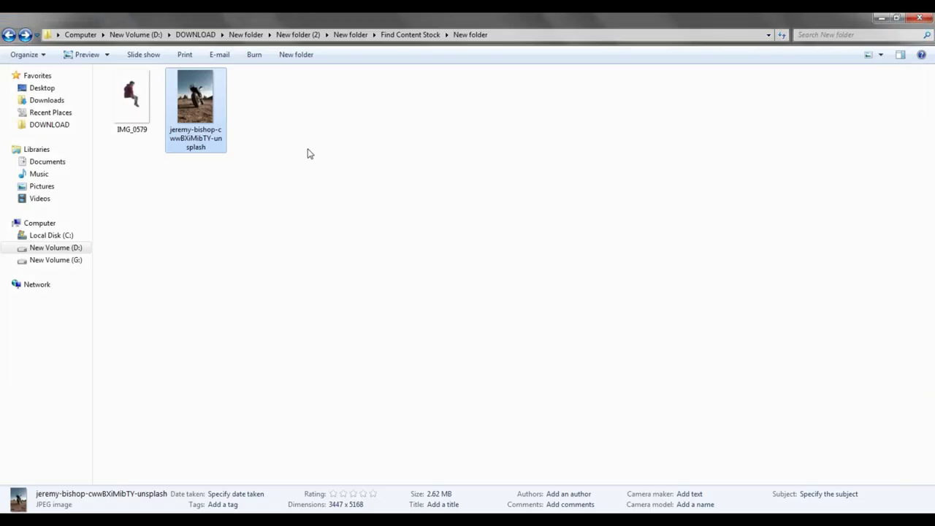
Open the motorcycle JPG in Photoshop by dragging it from Explorer
{"action": "left_click", "coordinate": [306, 150]}
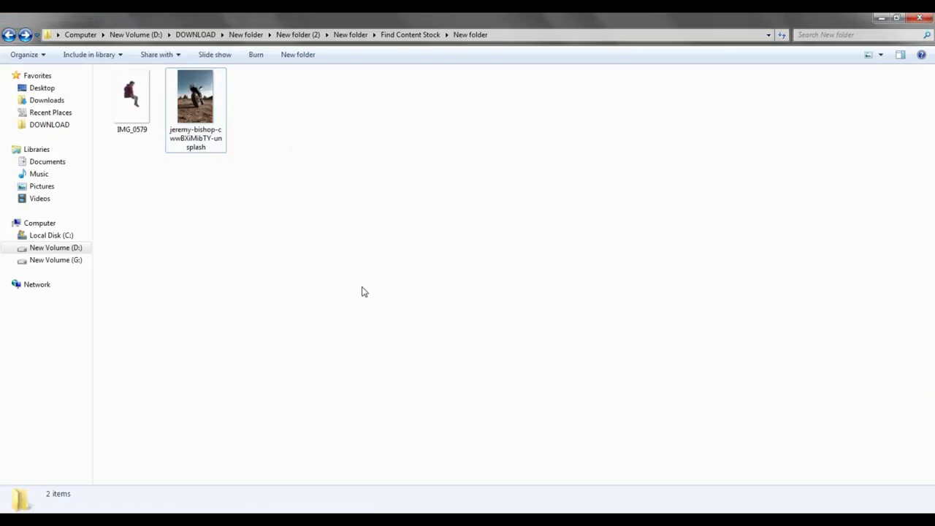
{"action": "left_click", "coordinate": [314, 170]}
{"action": "mouse_move", "coordinate": [179, 146]}
{"action": "left_mouse_down"}
{"action": "mouse_move", "coordinate": [295, 467]}
{"action": "mouse_move", "coordinate": [415, 322]}
{"action": "left_mouse_up"}
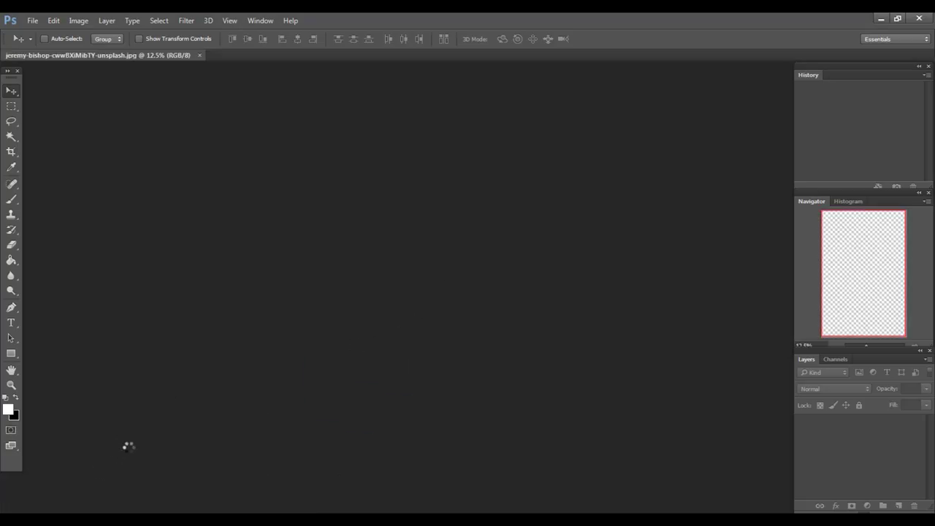
Open the IMG_0579 rider cutout and create a new 3000 × 3750 px, 500 px/cm document
{"action": "left_click", "coordinate": [79, 511]}
{"action": "mouse_move", "coordinate": [136, 136]}
{"action": "left_mouse_down"}
{"action": "mouse_move", "coordinate": [373, 322]}
{"action": "mouse_move", "coordinate": [511, 67]}
{"action": "left_mouse_up"}
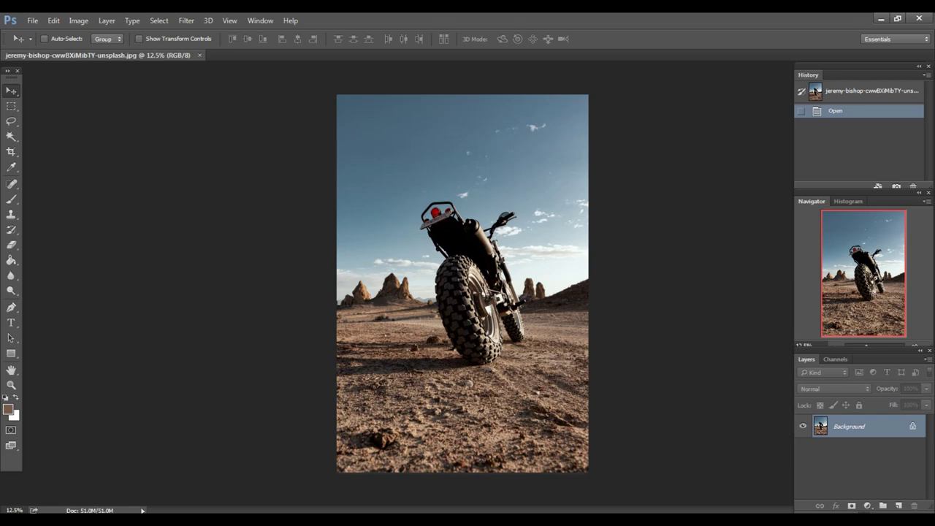
{"action": "left_click", "coordinate": [33, 21]}
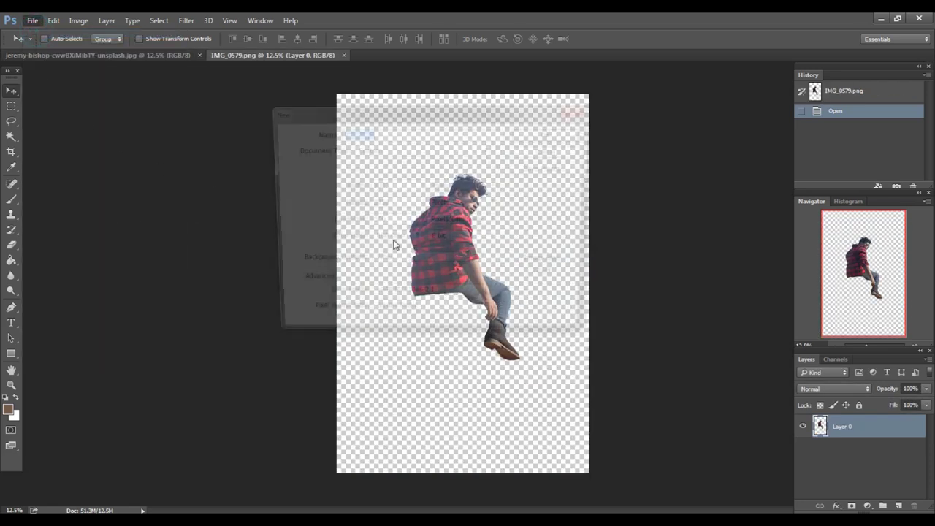
{"action": "left_click_drag", "start_coordinate": [387, 107], "coordinate": [230, 135]}
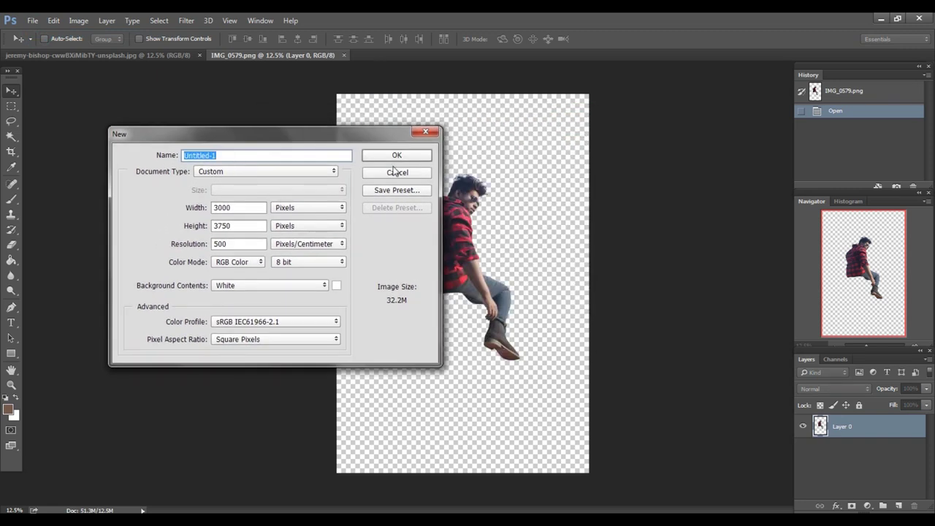
{"action": "left_click", "coordinate": [396, 156]}
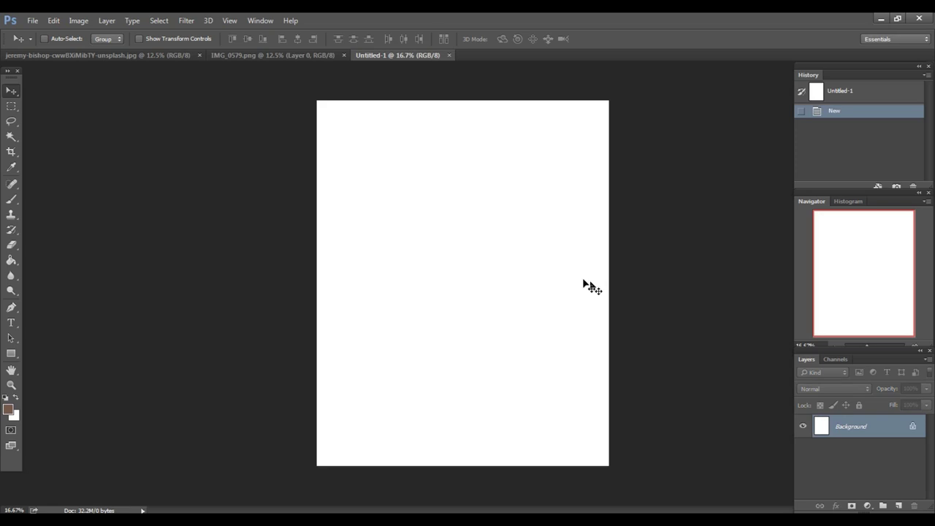
{"action": "left_click", "coordinate": [157, 57]}
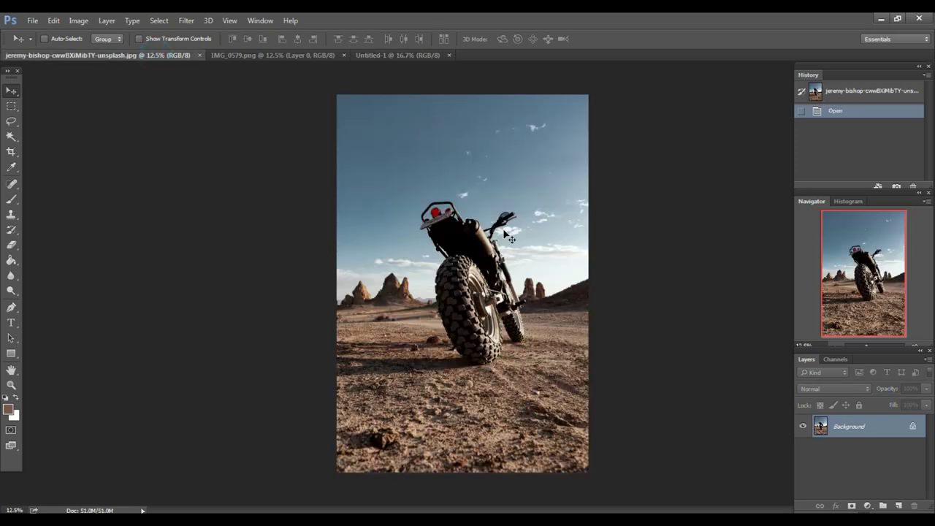
{"action": "left_click", "coordinate": [399, 56]}
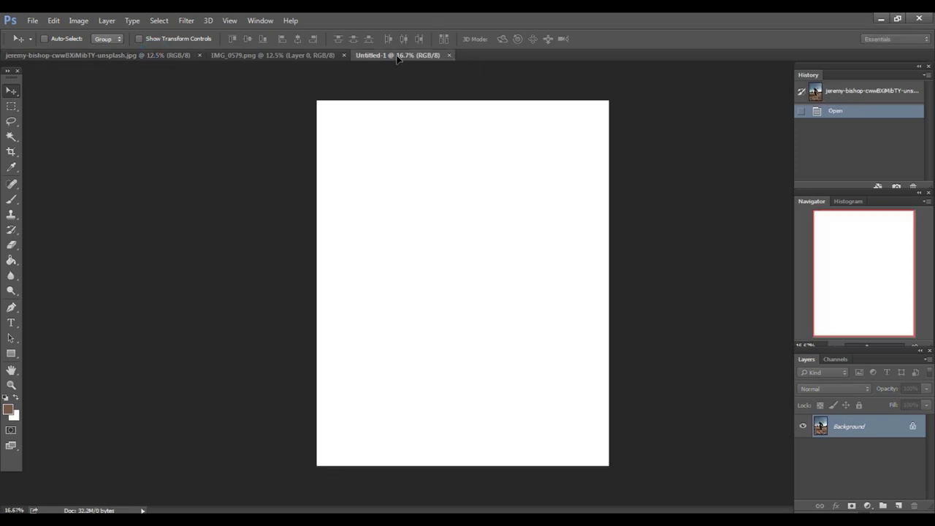
Place the motorcycle photo into Untitled-1, scaled to fill the canvas
{"action": "mouse_move", "coordinate": [446, 253]}
{"action": "left_mouse_down"}
{"action": "mouse_move", "coordinate": [451, 294]}
{"action": "mouse_move", "coordinate": [441, 286]}
{"action": "mouse_move", "coordinate": [447, 276]}
{"action": "mouse_move", "coordinate": [451, 305]}
{"action": "left_mouse_up"}
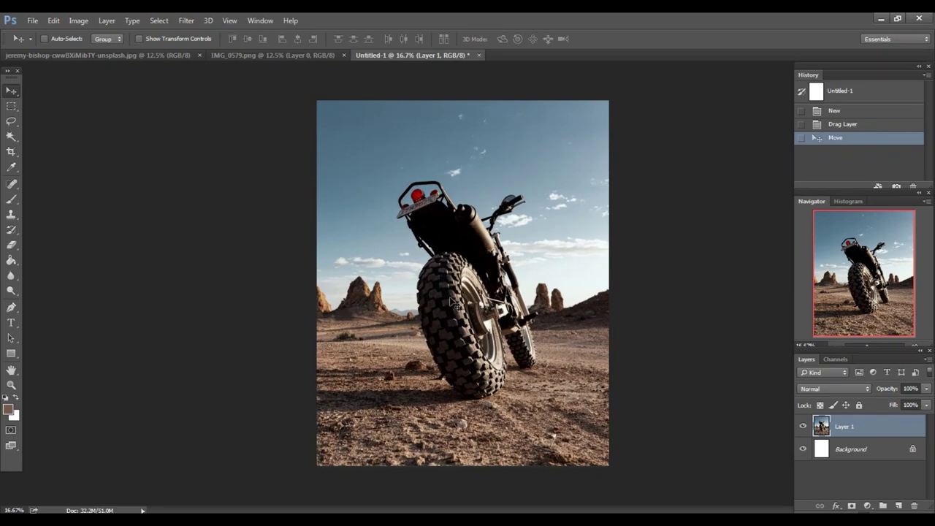
{"action": "key", "text": "Return"}
{"action": "key", "text": "ctrl+plus"}
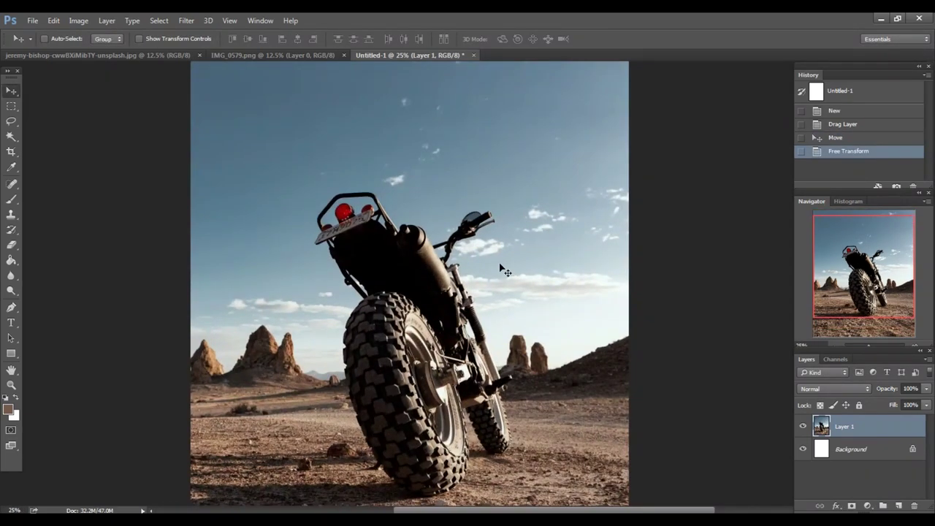
Bring the IMG_0579 rider in as Layer 2 and seat him on the motorcycle at full fill
{"action": "left_click", "coordinate": [232, 54]}
{"action": "mouse_move", "coordinate": [424, 219]}
{"action": "left_mouse_down"}
{"action": "mouse_move", "coordinate": [443, 131]}
{"action": "mouse_move", "coordinate": [415, 208]}
{"action": "left_mouse_up"}
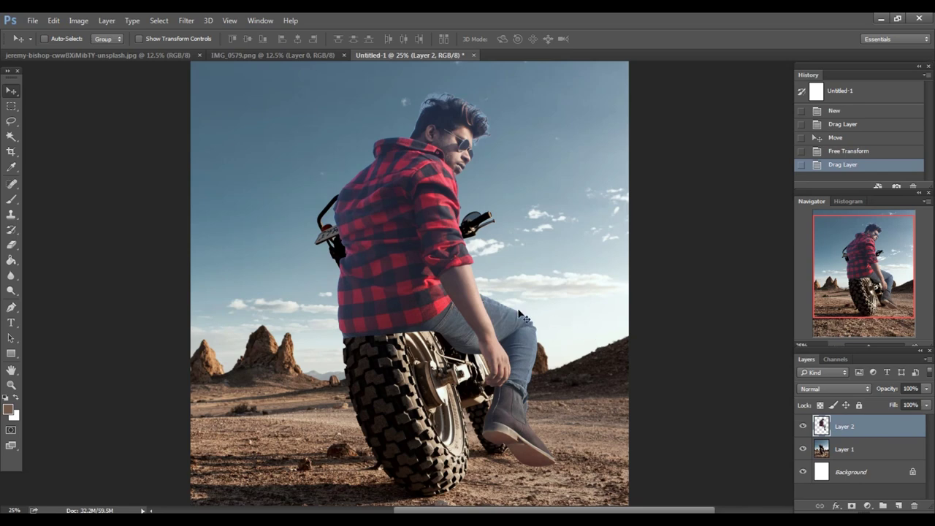
{"action": "key", "text": "ctrl+t"}
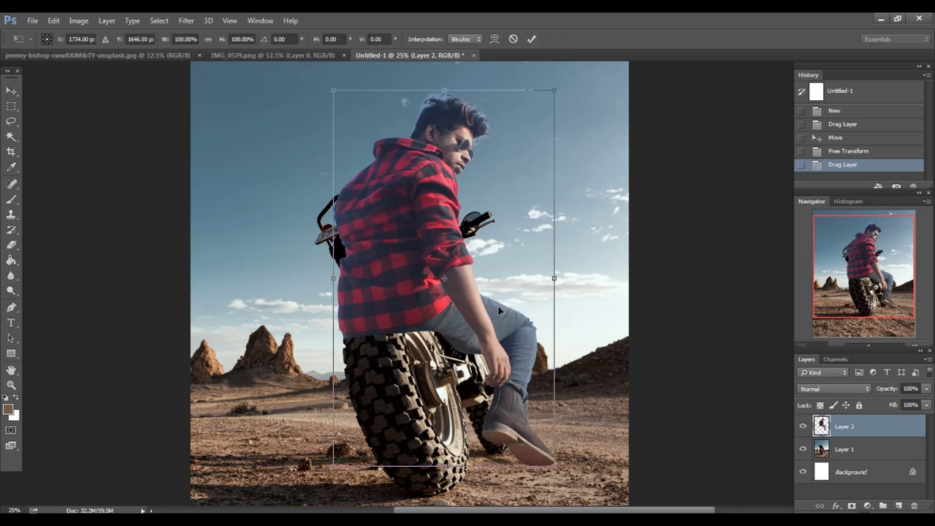
{"action": "left_click_drag", "start_coordinate": [449, 300], "coordinate": [457, 283]}
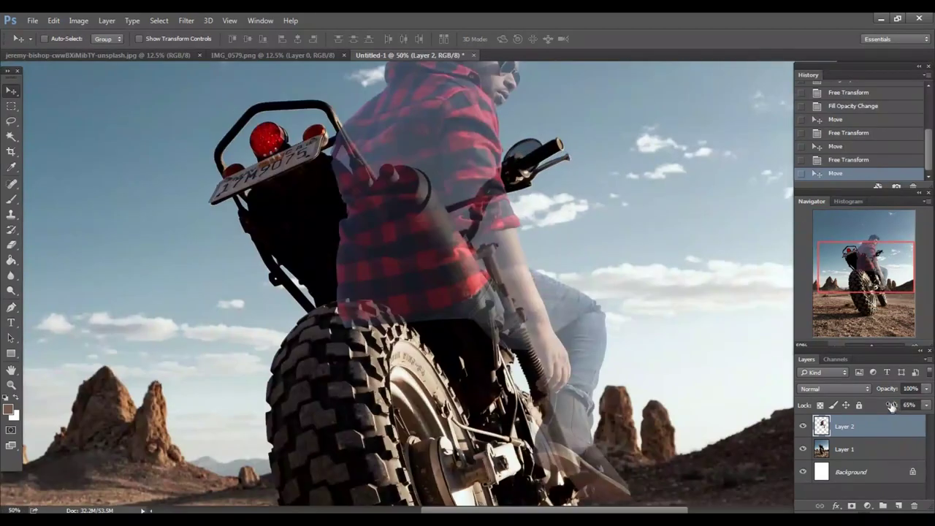
{"action": "left_click_drag", "start_coordinate": [888, 403], "coordinate": [892, 402]}
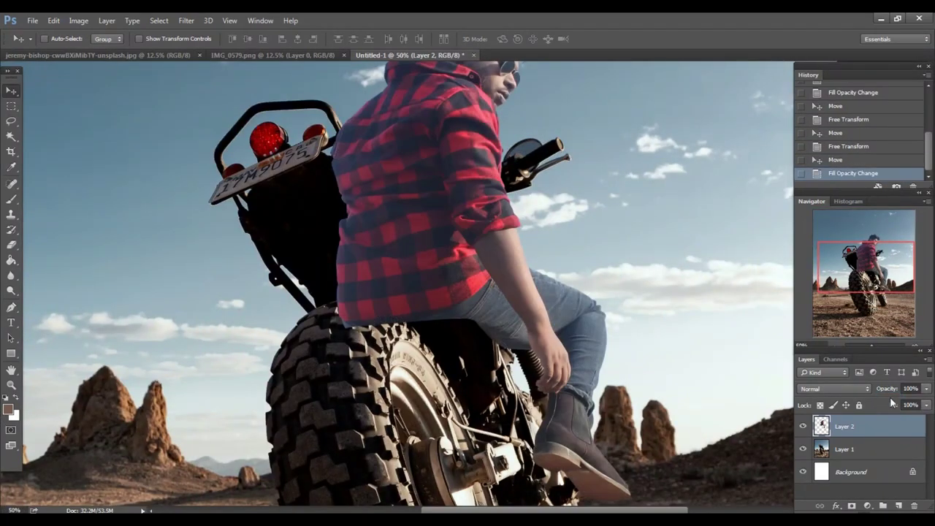
{"action": "scroll", "coordinate": [498, 241], "scroll_direction": "up", "scroll_amount": 2}
{"action": "scroll", "coordinate": [489, 255], "scroll_direction": "up", "scroll_amount": 1}
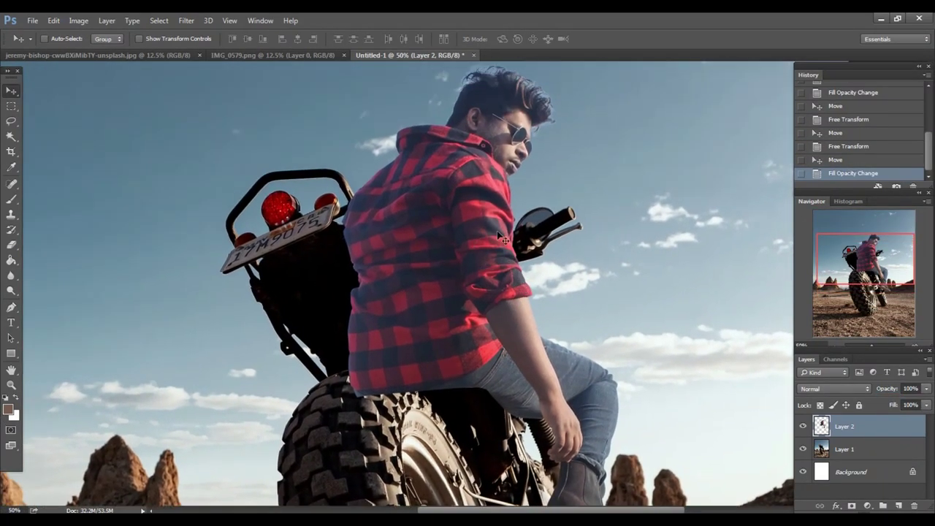
Zoom in on the rider's shirt and seat and add a layer mask to Layer 2
{"action": "key", "text": "ctrl+semicolon"}
{"action": "key", "text": "ctrl+plus"}
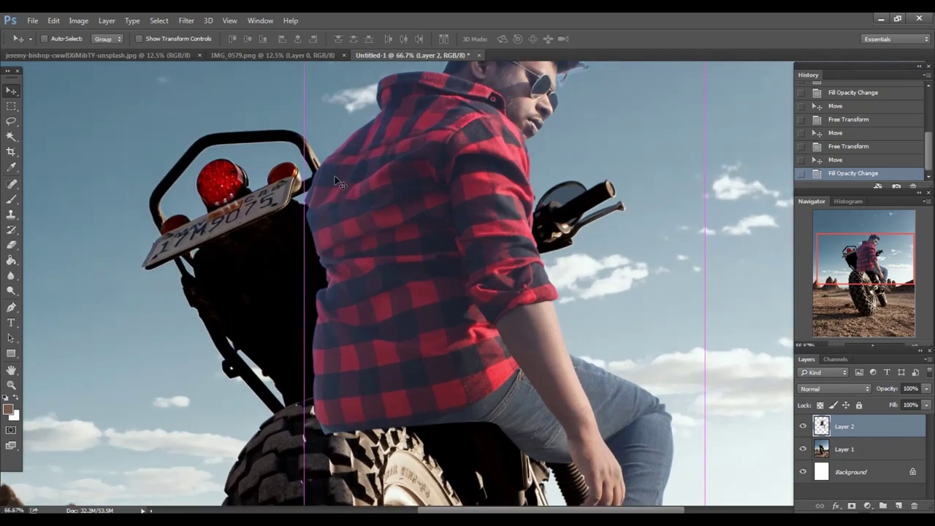
{"action": "key", "text": "ctrl+semicolon"}
{"action": "left_click_drag", "start_coordinate": [314, 196], "coordinate": [311, 194]}
{"action": "left_click_drag", "start_coordinate": [340, 223], "coordinate": [332, 201]}
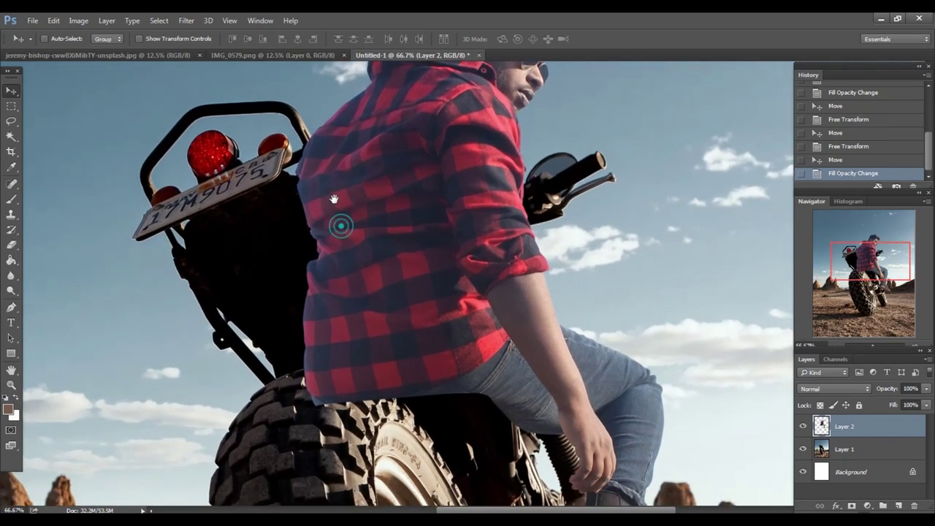
{"action": "left_click_drag", "start_coordinate": [409, 284], "coordinate": [383, 231]}
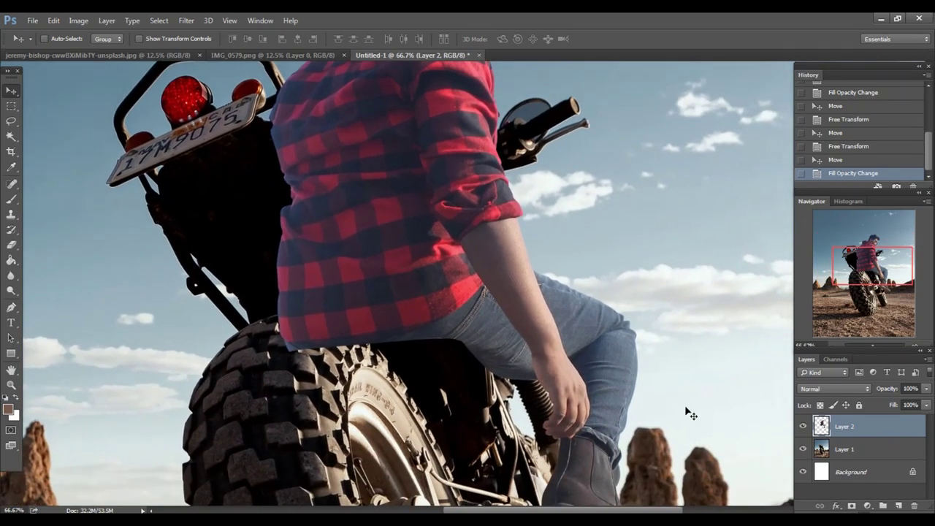
{"action": "left_click", "coordinate": [851, 504]}
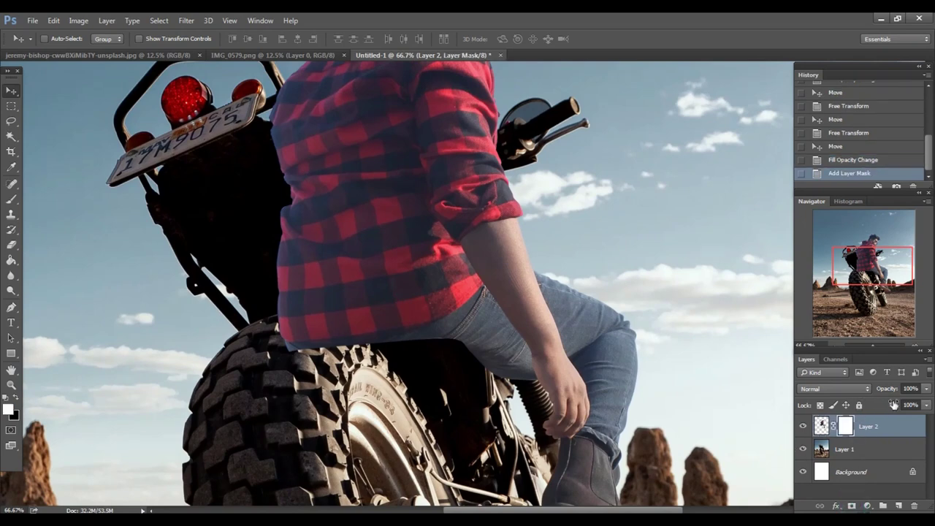
Lower Layer 2's fill to about 40% and set up a black brush for mask painting
{"action": "left_click_drag", "start_coordinate": [891, 404], "coordinate": [855, 402]}
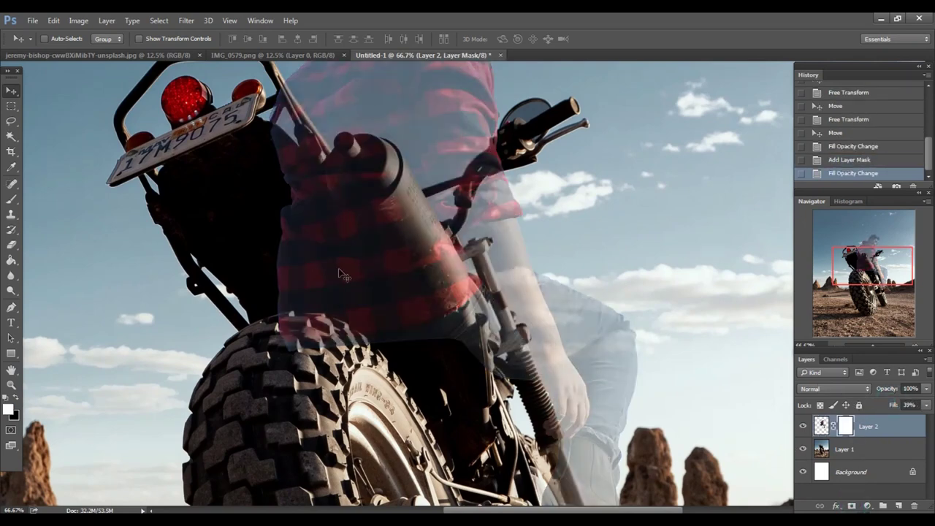
{"action": "left_click", "coordinate": [11, 199]}
{"action": "left_click", "coordinate": [15, 396]}
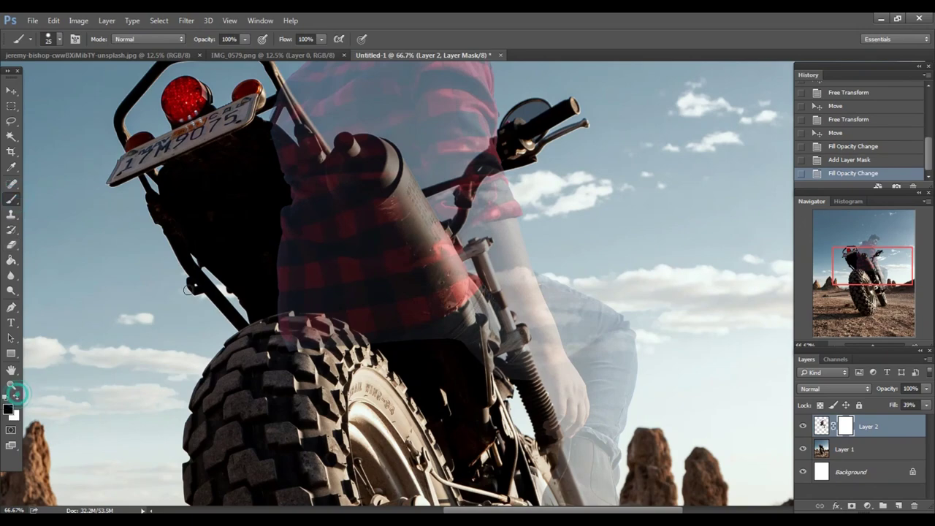
{"action": "right_click", "coordinate": [349, 218]}
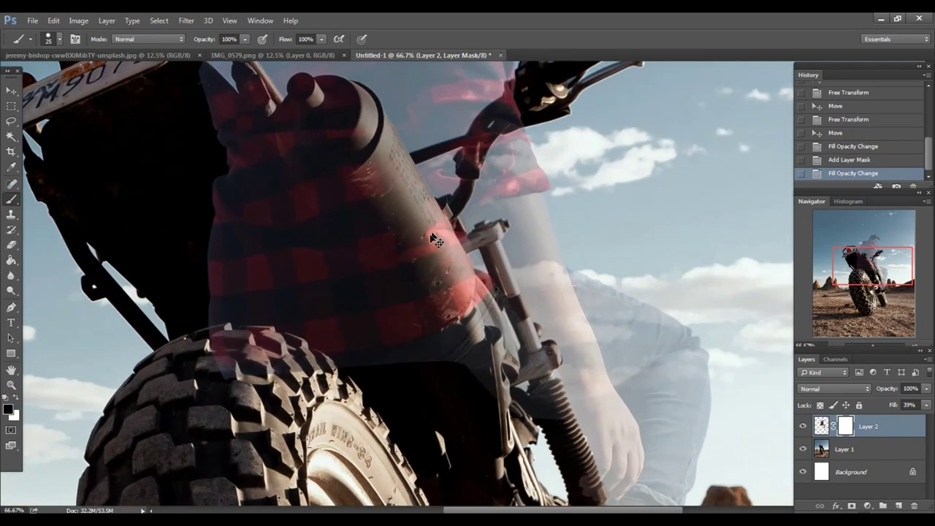
{"action": "scroll", "coordinate": [351, 292], "scroll_direction": "up", "scroll_amount": 5}
Mask the shirt out over the exhaust with black brush strokes
{"action": "left_click", "coordinate": [351, 344]}
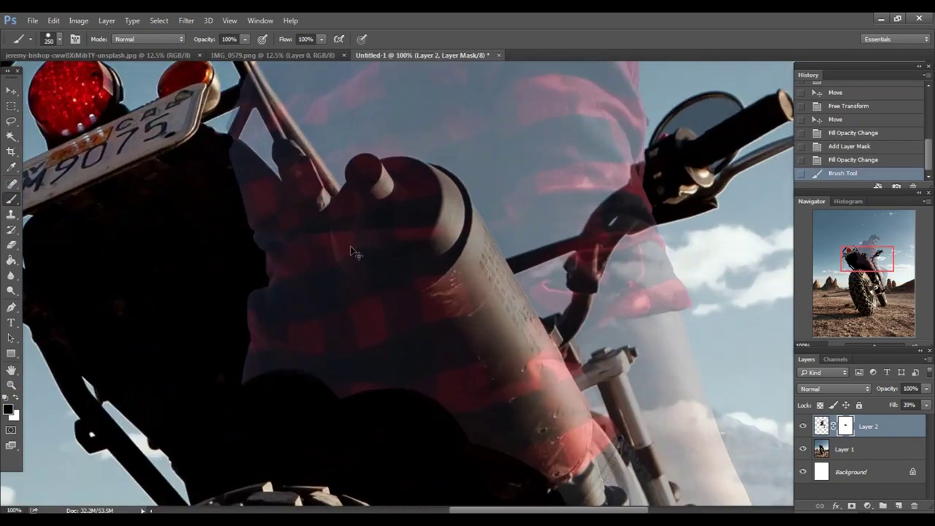
{"action": "scroll", "coordinate": [350, 245], "scroll_direction": "up", "scroll_amount": 3}
{"action": "left_click_drag", "start_coordinate": [317, 242], "coordinate": [476, 309]}
{"action": "scroll", "coordinate": [476, 309], "scroll_direction": "down", "scroll_amount": 3}
{"action": "left_click_drag", "start_coordinate": [388, 323], "coordinate": [278, 164]}
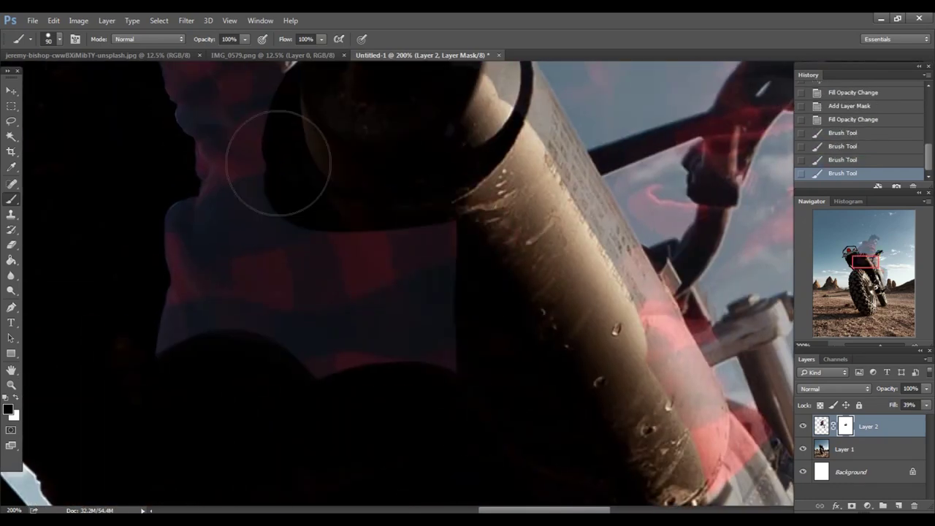
{"action": "key", "text": "bracketleft"}
{"action": "key", "text": "bracketleft"}
{"action": "key", "text": "bracketleft"}
{"action": "scroll", "coordinate": [340, 171], "scroll_direction": "up", "scroll_amount": 2}
{"action": "mouse_move", "coordinate": [376, 250]}
{"action": "left_mouse_down"}
{"action": "mouse_move", "coordinate": [375, 192]}
{"action": "mouse_move", "coordinate": [350, 219]}
{"action": "mouse_move", "coordinate": [517, 375]}
{"action": "left_mouse_up"}
{"action": "key", "text": "bracketleft"}
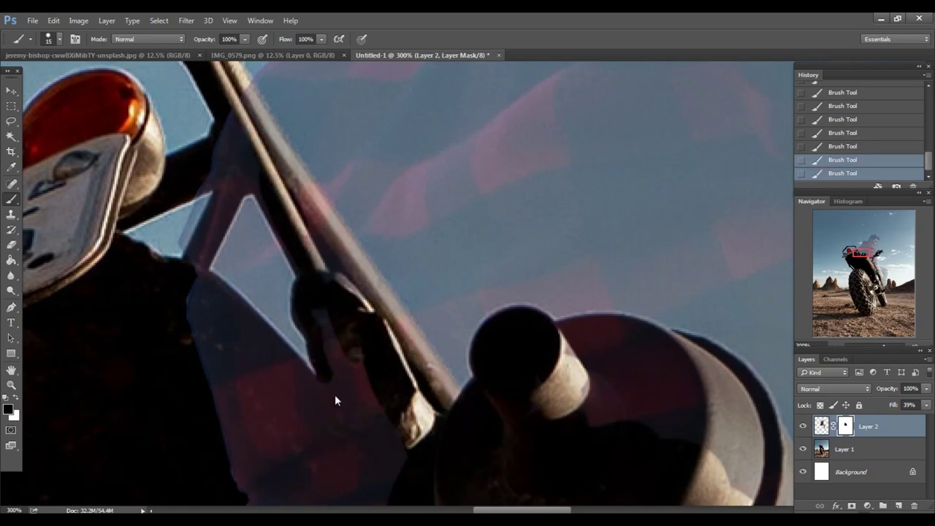
{"action": "key", "text": "bracketleft"}
{"action": "key", "text": "bracketleft"}
Mask the shirt away from the rack bars and the tank's edge
{"action": "mouse_move", "coordinate": [272, 181]}
{"action": "left_mouse_down"}
{"action": "mouse_move", "coordinate": [323, 265]}
{"action": "mouse_move", "coordinate": [330, 207]}
{"action": "mouse_move", "coordinate": [420, 333]}
{"action": "mouse_move", "coordinate": [311, 230]}
{"action": "left_mouse_up"}
{"action": "key", "text": "bracketright"}
{"action": "key", "text": "bracketright"}
{"action": "scroll", "coordinate": [336, 204], "scroll_direction": "down", "scroll_amount": 2}
{"action": "key", "text": "bracketleft"}
{"action": "key", "text": "bracketleft"}
{"action": "scroll", "coordinate": [365, 219], "scroll_direction": "down", "scroll_amount": 3}
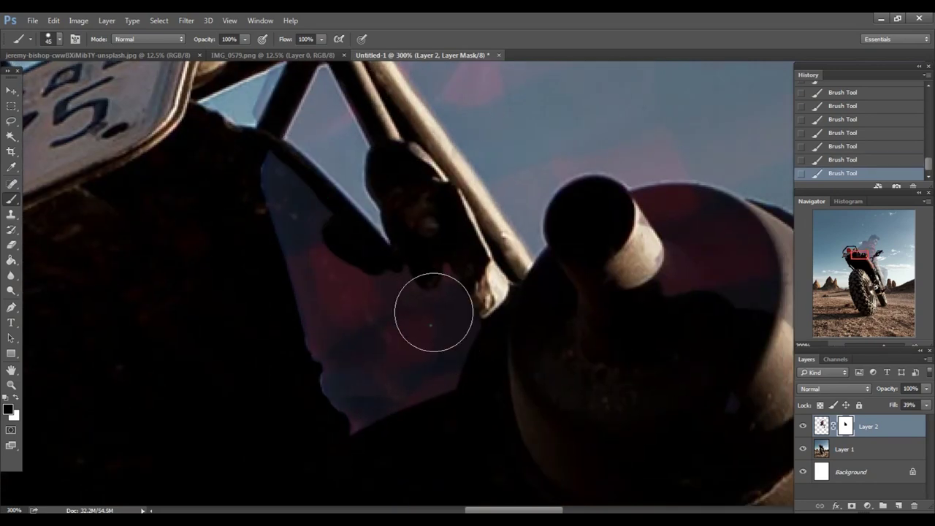
{"action": "mouse_move", "coordinate": [428, 314]}
{"action": "left_mouse_down"}
{"action": "mouse_move", "coordinate": [282, 226]}
{"action": "mouse_move", "coordinate": [352, 181]}
{"action": "left_mouse_up"}
{"action": "scroll", "coordinate": [292, 220], "scroll_direction": "right", "scroll_amount": 5}
{"action": "scroll", "coordinate": [343, 205], "scroll_direction": "right", "scroll_amount": 3}
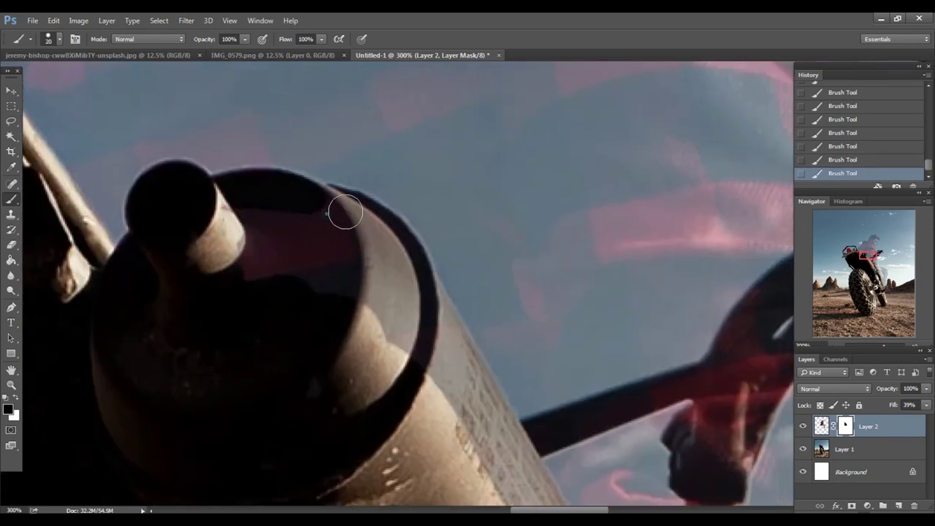
{"action": "scroll", "coordinate": [409, 263], "scroll_direction": "right", "scroll_amount": 3}
Paint the mask along the exhaust pipe's edge with finer brush sizes
{"action": "key", "text": "bracketleft"}
{"action": "key", "text": "bracketleft"}
{"action": "key", "text": "bracketleft"}
{"action": "scroll", "coordinate": [255, 189], "scroll_direction": "down", "scroll_amount": 3}
{"action": "key", "text": "bracketright"}
{"action": "key", "text": "bracketright"}
{"action": "key", "text": "bracketright"}
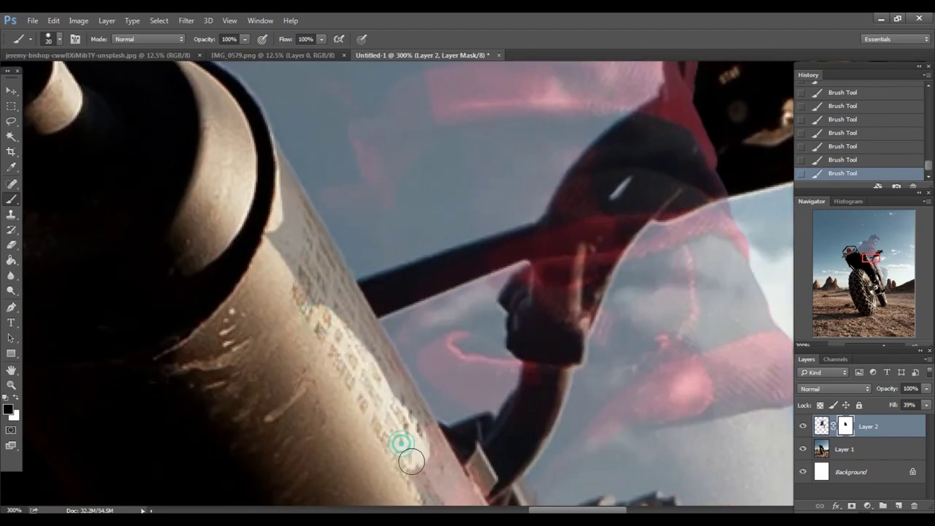
{"action": "left_click_drag", "start_coordinate": [403, 445], "coordinate": [309, 240]}
{"action": "scroll", "coordinate": [309, 240], "scroll_direction": "down", "scroll_amount": 3}
{"action": "left_click_drag", "start_coordinate": [339, 355], "coordinate": [371, 393]}
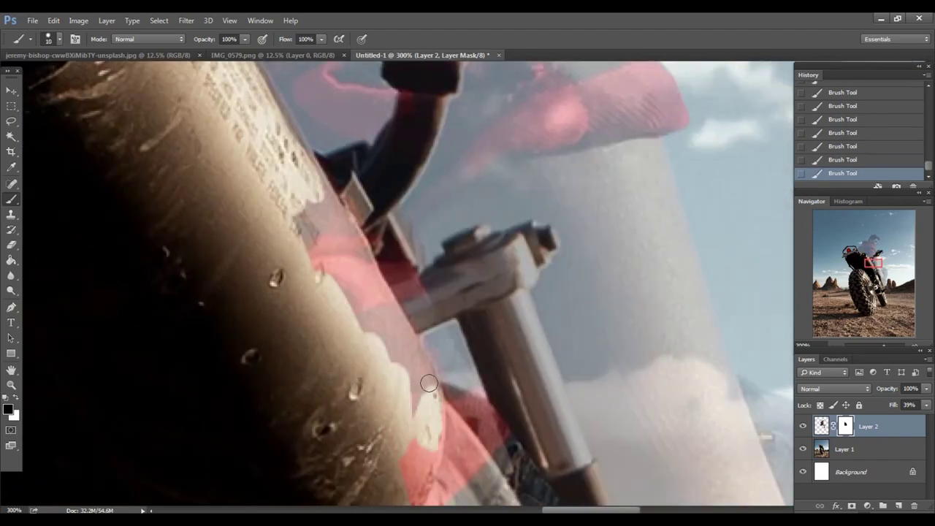
{"action": "key", "text": "bracketleft"}
{"action": "key", "text": "bracketleft"}
{"action": "key", "text": "bracketleft"}
{"action": "left_click_drag", "start_coordinate": [330, 208], "coordinate": [411, 396]}
{"action": "scroll", "coordinate": [411, 397], "scroll_direction": "up", "scroll_amount": 3}
{"action": "scroll", "coordinate": [343, 256], "scroll_direction": "down", "scroll_amount": 3}
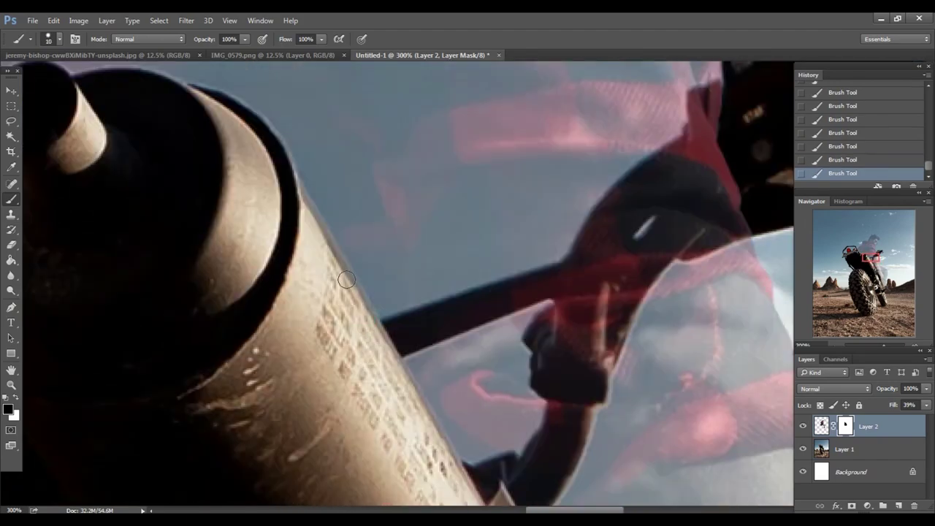
{"action": "scroll", "coordinate": [343, 256], "scroll_direction": "down", "scroll_amount": 3}
Hide Layer 2 briefly to check the result, then set its fill to 4%
{"action": "key", "text": "ctrl+minus"}
{"action": "left_click", "coordinate": [800, 428]}
{"action": "scroll", "coordinate": [312, 166], "scroll_direction": "up", "scroll_amount": 3}
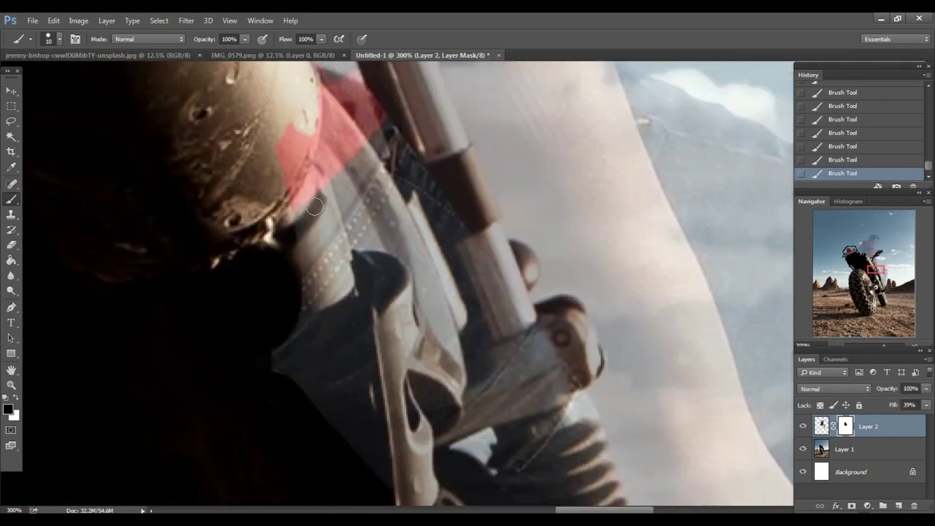
{"action": "key", "text": "bracketright"}
{"action": "scroll", "coordinate": [311, 153], "scroll_direction": "up", "scroll_amount": 2}
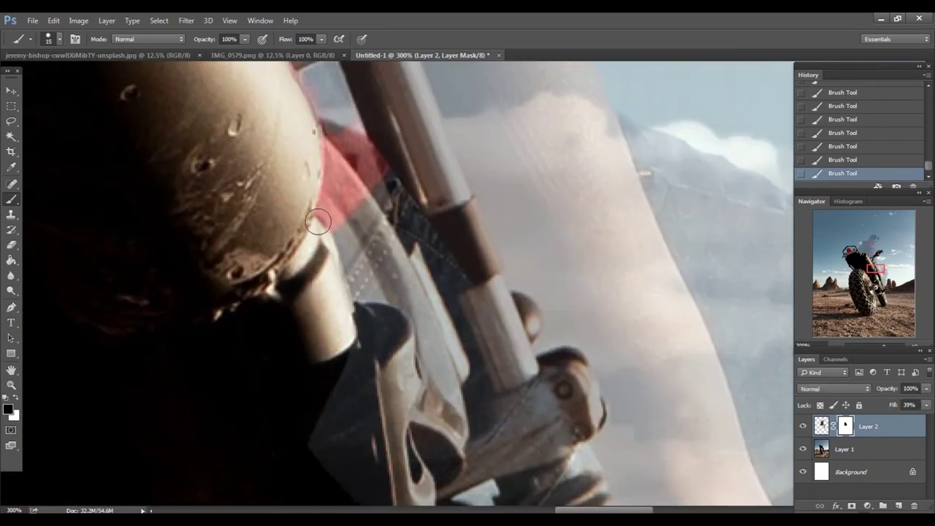
{"action": "scroll", "coordinate": [318, 221], "scroll_direction": "down", "scroll_amount": 3}
{"action": "key", "text": "shift+0"}
{"action": "key", "text": "shift+4"}
{"action": "scroll", "coordinate": [311, 217], "scroll_direction": "down", "scroll_amount": 3}
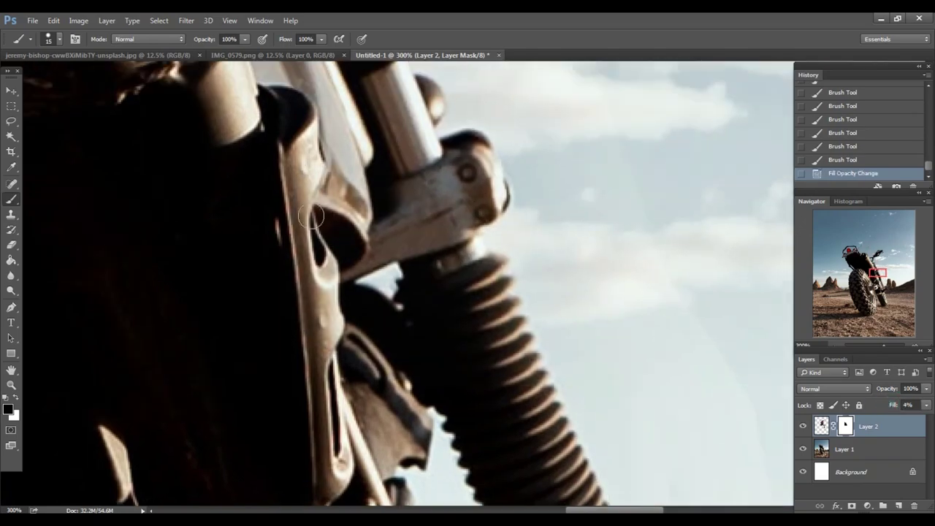
Raise Layer 2's fill to 76% and touch up the mask around fork, hand, boot and fender
{"action": "left_click_drag", "start_coordinate": [888, 408], "coordinate": [913, 408]}
{"action": "left_click_drag", "start_coordinate": [307, 300], "coordinate": [325, 322]}
{"action": "left_click_drag", "start_coordinate": [306, 157], "coordinate": [320, 162]}
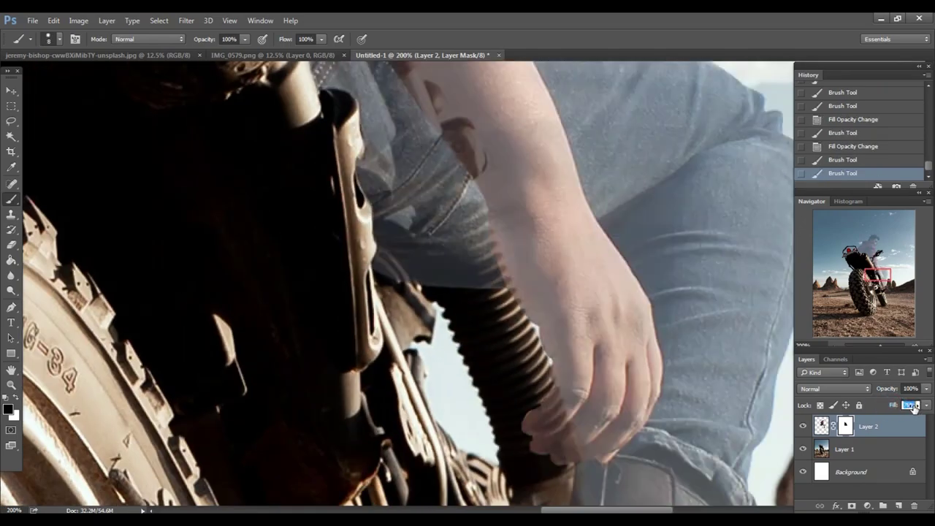
{"action": "left_click_drag", "start_coordinate": [892, 405], "coordinate": [913, 404]}
{"action": "left_click_drag", "start_coordinate": [366, 202], "coordinate": [370, 219]}
{"action": "scroll", "coordinate": [373, 249], "scroll_direction": "down", "scroll_amount": 5}
{"action": "scroll", "coordinate": [388, 299], "scroll_direction": "up", "scroll_amount": 2}
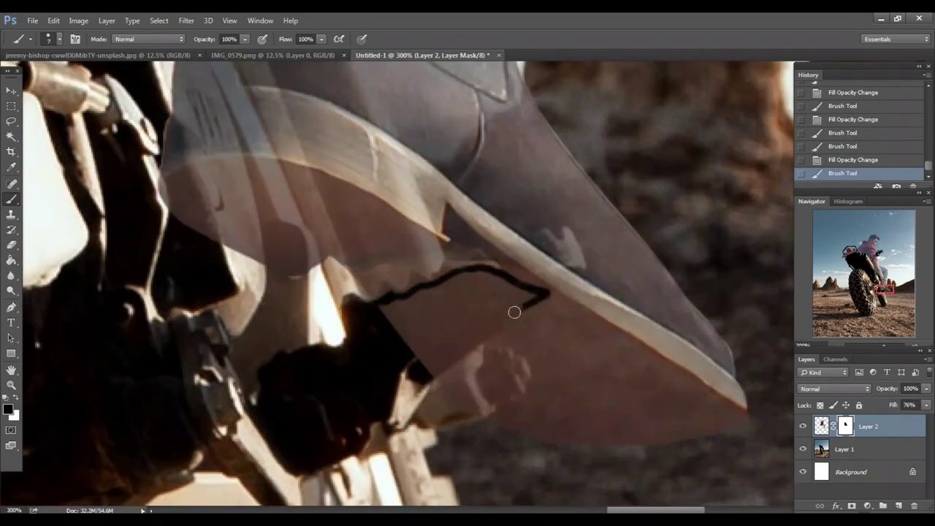
{"action": "mouse_move", "coordinate": [514, 312]}
{"action": "left_mouse_down"}
{"action": "mouse_move", "coordinate": [431, 328]}
{"action": "mouse_move", "coordinate": [503, 285]}
{"action": "mouse_move", "coordinate": [450, 354]}
{"action": "left_mouse_up"}
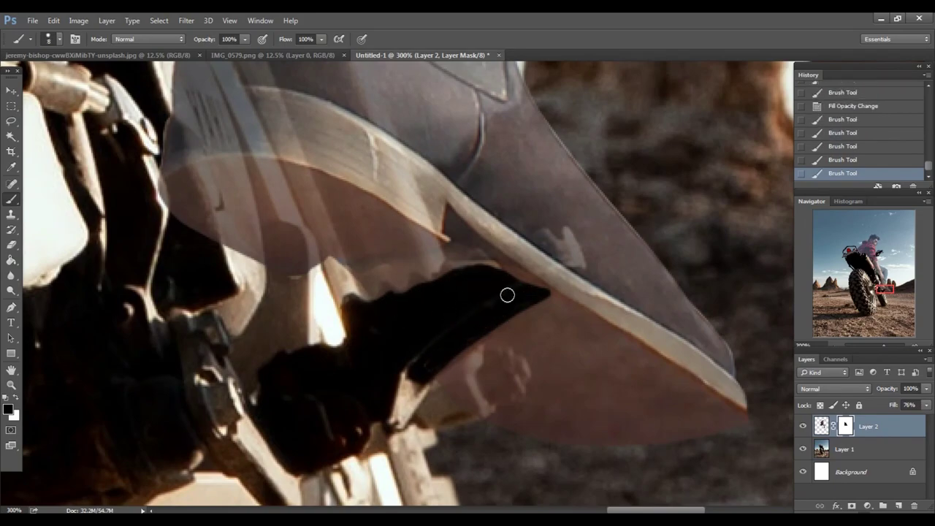
{"action": "scroll", "coordinate": [489, 291], "scroll_direction": "down", "scroll_amount": 3}
{"action": "scroll", "coordinate": [482, 263], "scroll_direction": "down", "scroll_amount": 2}
{"action": "scroll", "coordinate": [475, 234], "scroll_direction": "down", "scroll_amount": 2}
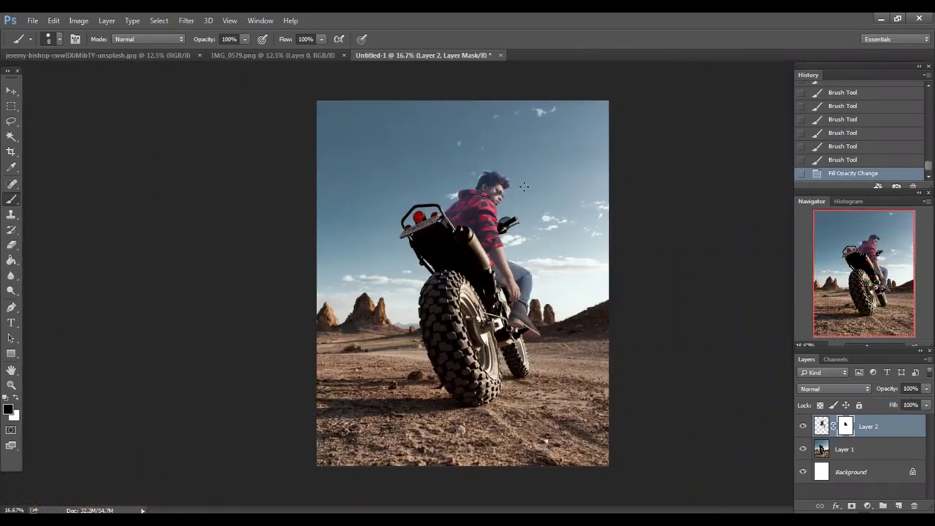
{"action": "scroll", "coordinate": [471, 197], "scroll_direction": "up", "scroll_amount": 4}
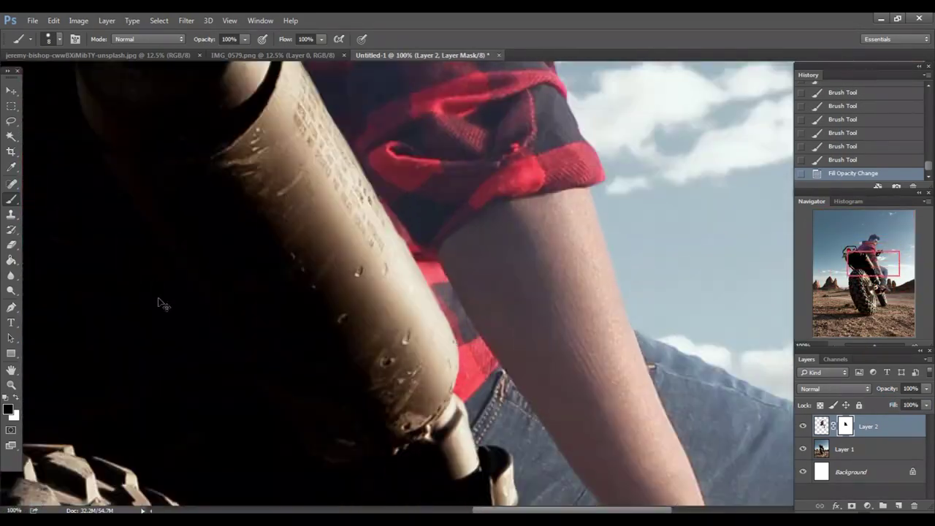
{"action": "left_click", "coordinate": [388, 234]}
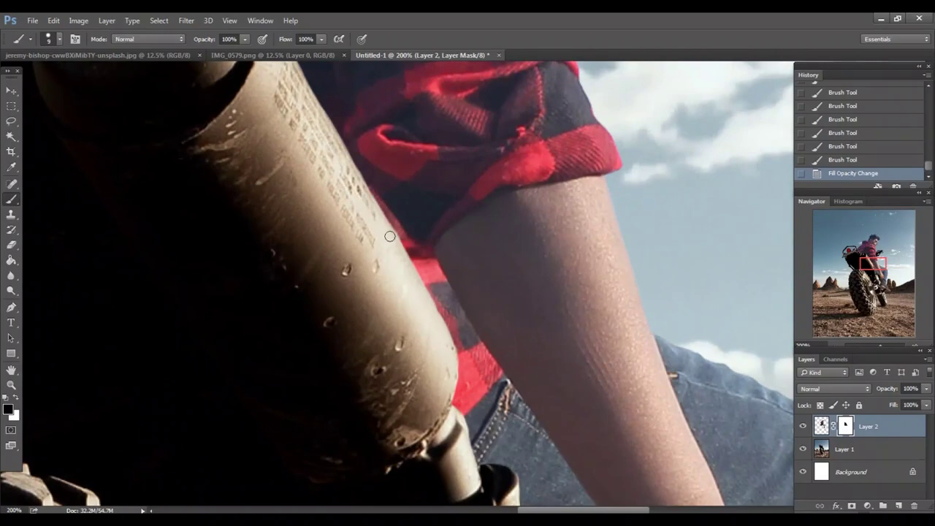
{"action": "scroll", "coordinate": [650, 391], "scroll_direction": "down", "scroll_amount": 2}
Try applying Layer 2's mask, then undo it to keep the mask editable
{"action": "right_click", "coordinate": [845, 426]}
{"action": "left_click", "coordinate": [840, 340]}
{"action": "key", "text": "ctrl+z"}
{"action": "scroll", "coordinate": [535, 298], "scroll_direction": "up", "scroll_amount": 3}
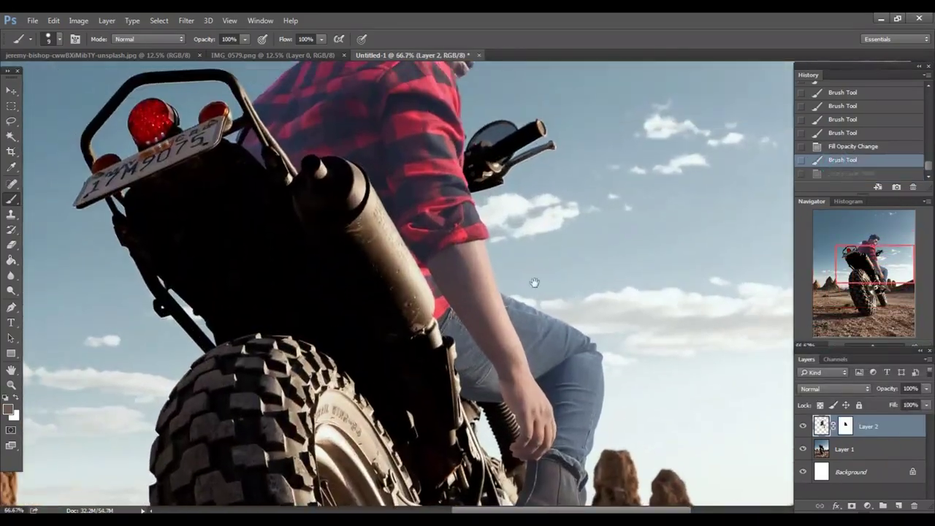
{"action": "mouse_move", "coordinate": [461, 254]}
{"action": "left_mouse_down"}
{"action": "mouse_move", "coordinate": [471, 280]}
{"action": "mouse_move", "coordinate": [463, 298]}
{"action": "mouse_move", "coordinate": [436, 308]}
{"action": "left_mouse_up"}
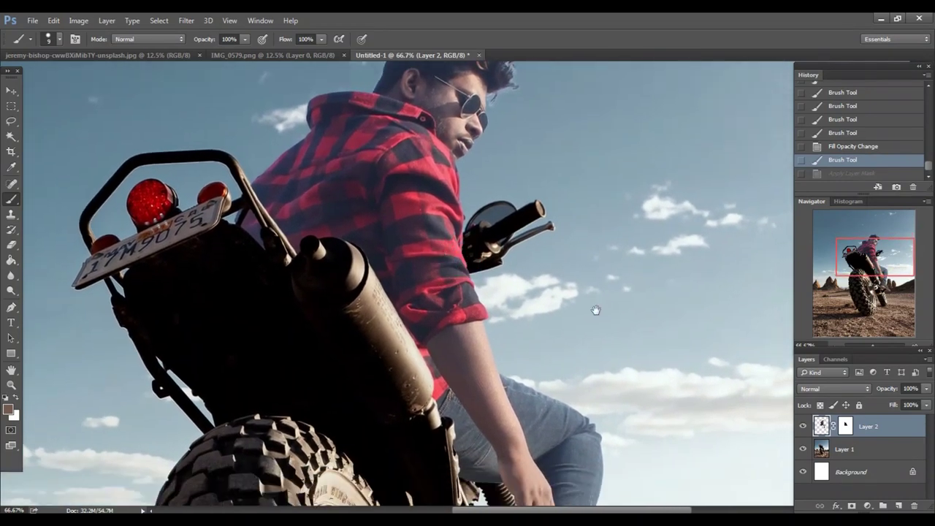
Apply Layer 2's mask permanently, then pan over the rider's hair and sky to inspect
{"action": "right_click", "coordinate": [840, 423]}
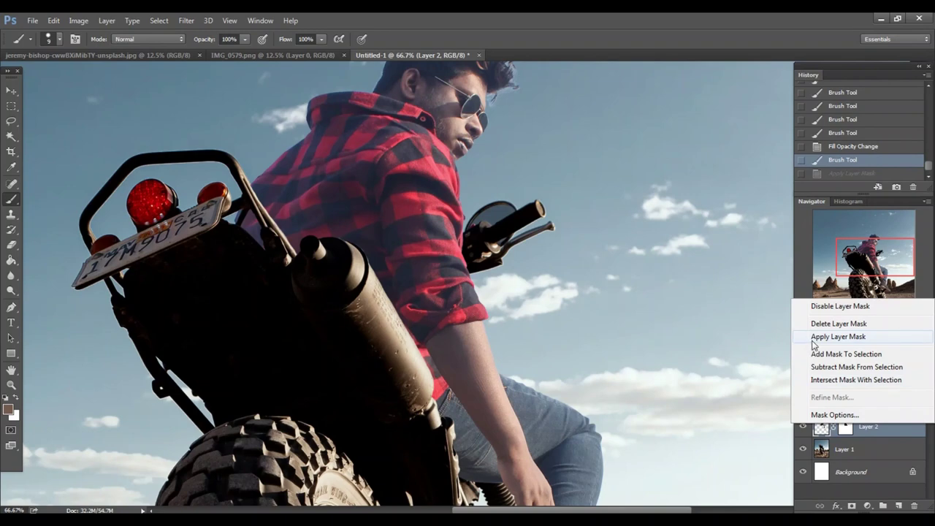
{"action": "left_click", "coordinate": [815, 338]}
{"action": "left_click_drag", "start_coordinate": [607, 290], "coordinate": [595, 345]}
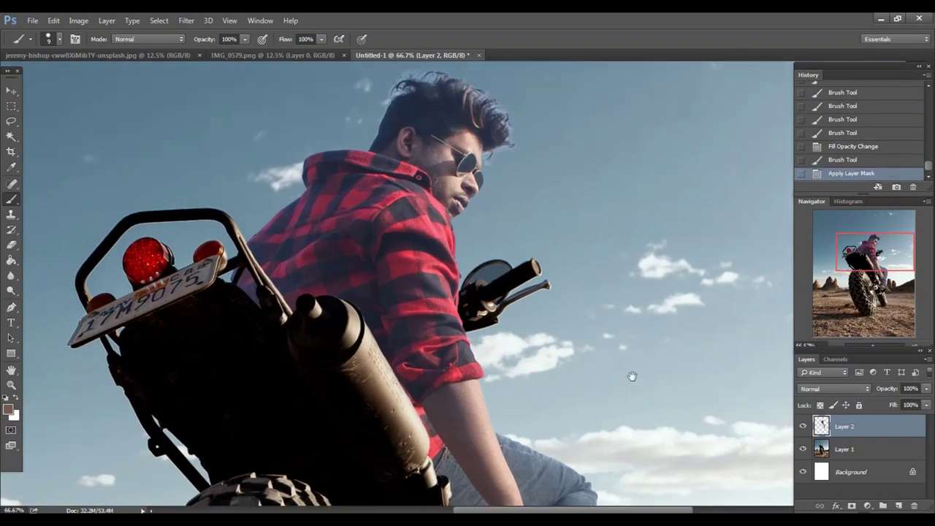
{"action": "left_click_drag", "start_coordinate": [632, 376], "coordinate": [639, 345]}
{"action": "scroll", "coordinate": [282, 366], "scroll_direction": "down", "scroll_amount": 1}
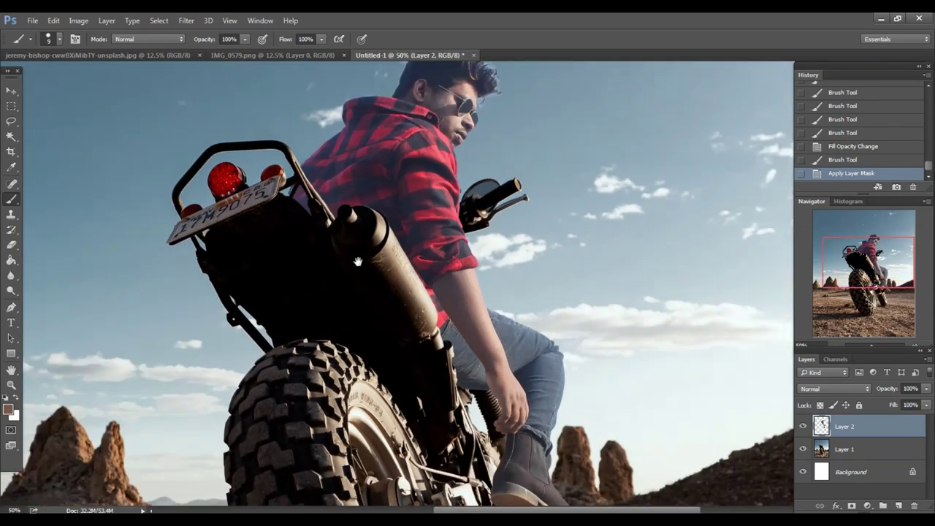
{"action": "left_click_drag", "start_coordinate": [358, 261], "coordinate": [368, 298]}
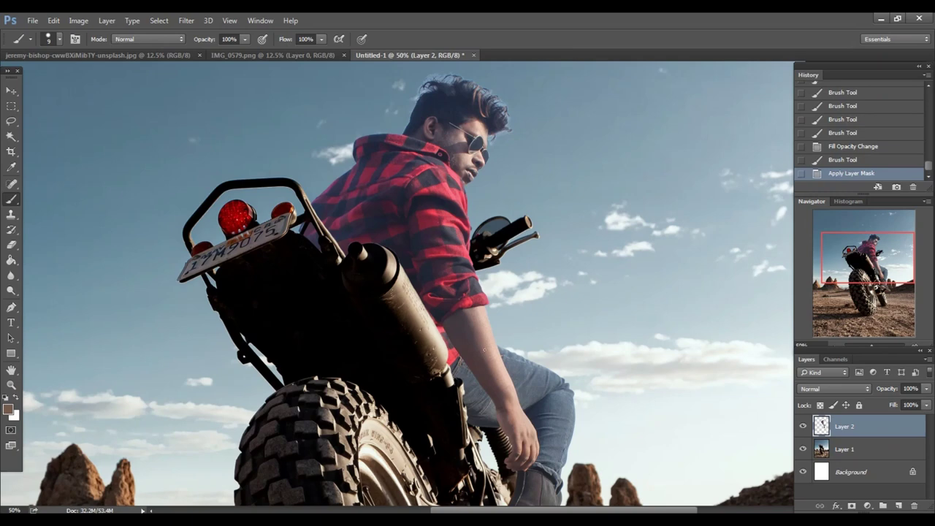
{"action": "left_click_drag", "start_coordinate": [351, 333], "coordinate": [360, 356]}
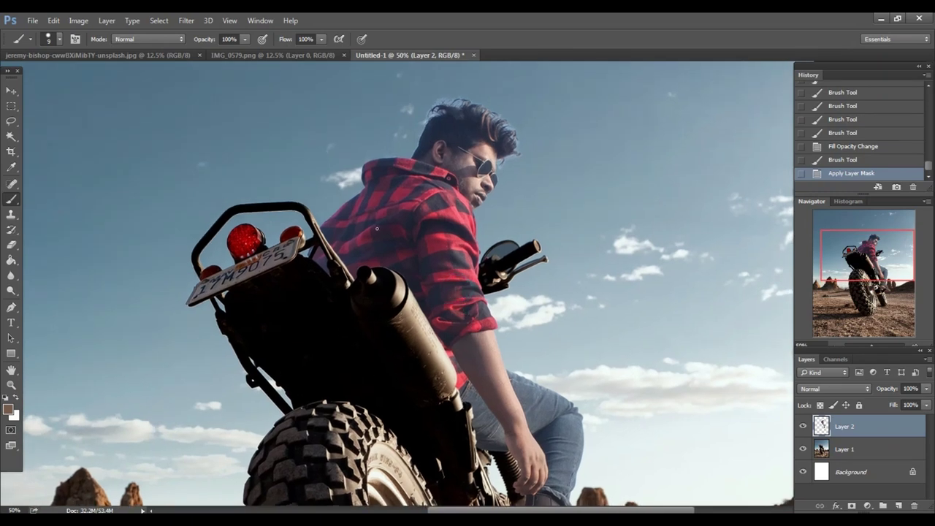
{"action": "left_click_drag", "start_coordinate": [373, 275], "coordinate": [370, 271]}
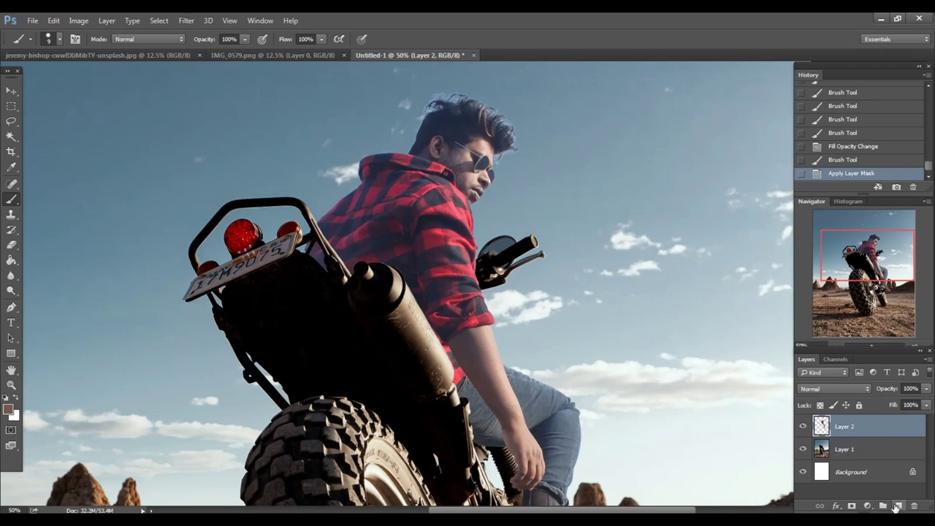
Add a new Soft Light Layer 3 with the rider's outline loaded as a selection
{"action": "left_click", "coordinate": [897, 506]}
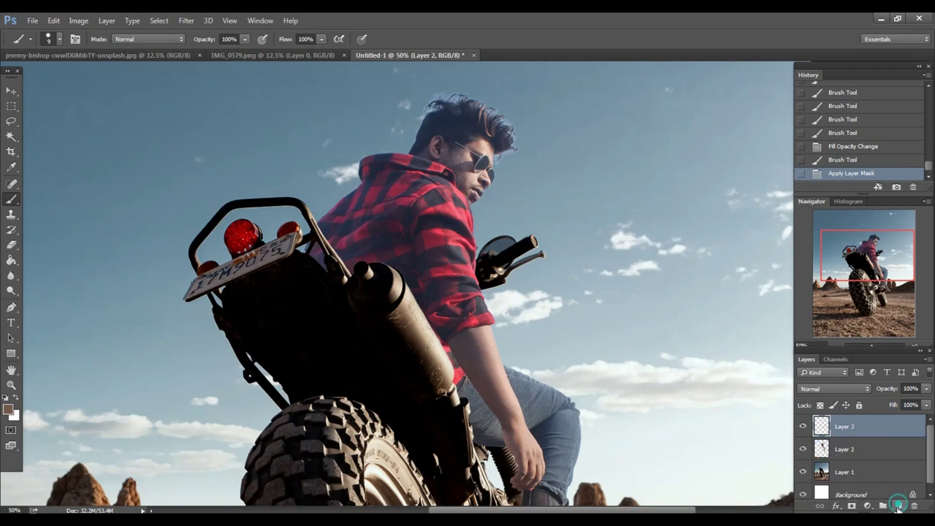
{"action": "left_click", "coordinate": [822, 449], "text": "ctrl"}
{"action": "scroll", "coordinate": [467, 285], "scroll_direction": "up", "scroll_amount": 1}
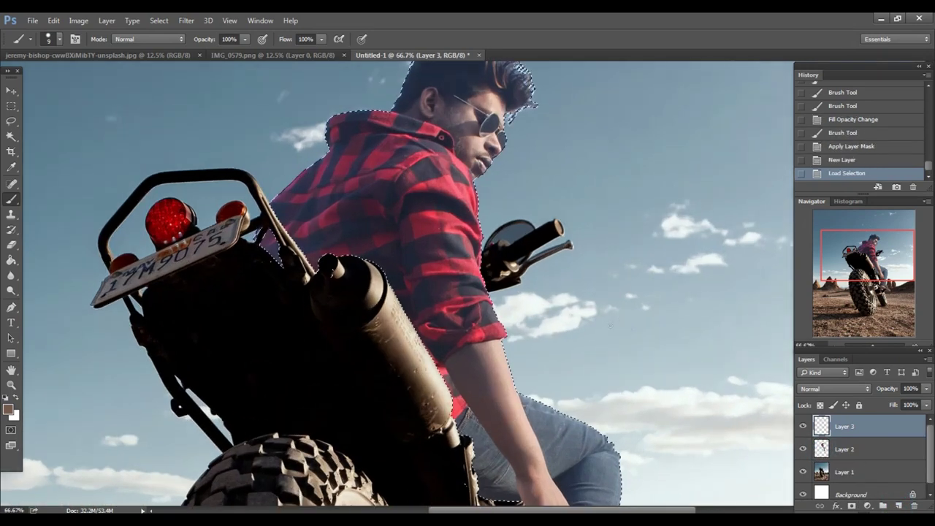
{"action": "left_click", "coordinate": [833, 389]}
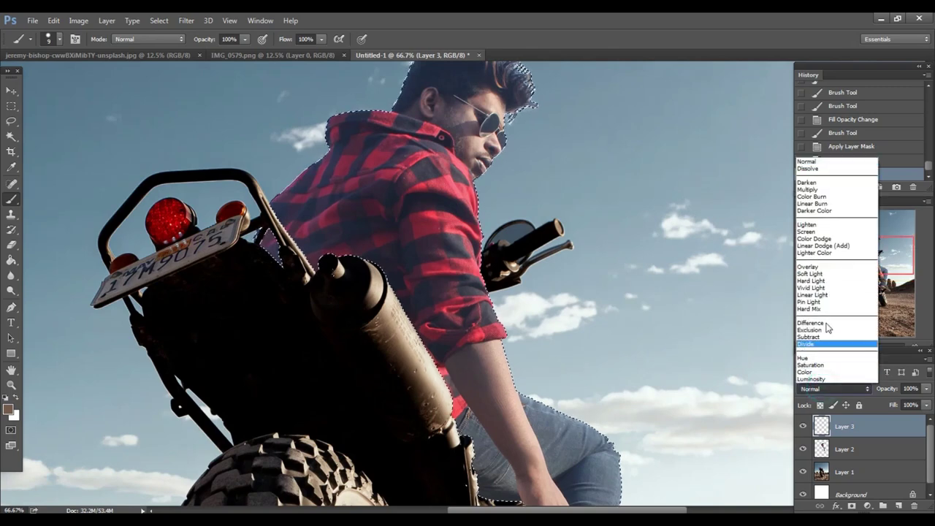
{"action": "left_click", "coordinate": [812, 273]}
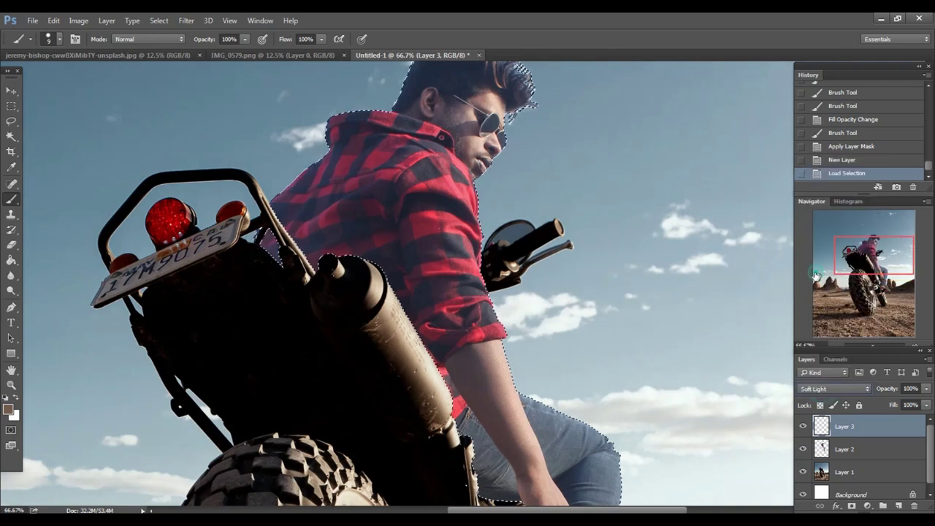
Choose a soft round black brush at 30% opacity
{"action": "left_click", "coordinate": [7, 398]}
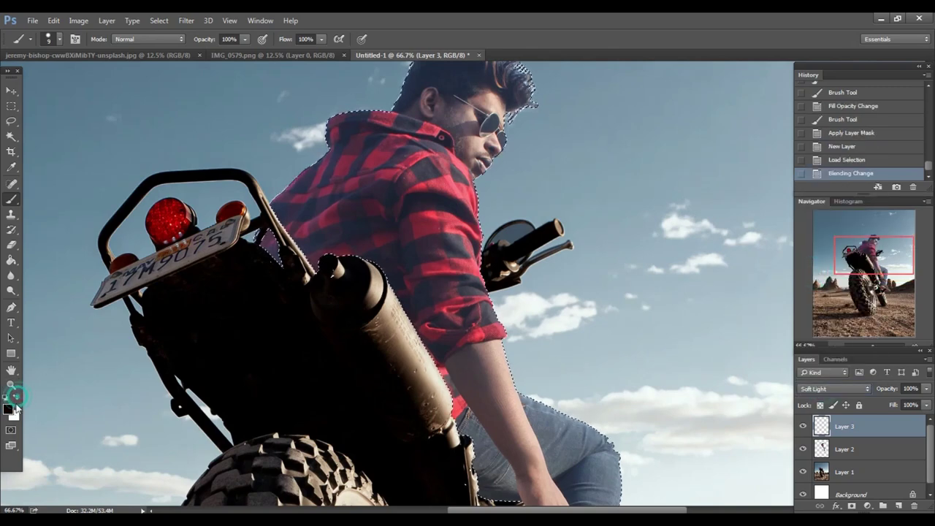
{"action": "right_click", "coordinate": [330, 227]}
{"action": "double_click", "coordinate": [428, 337]}
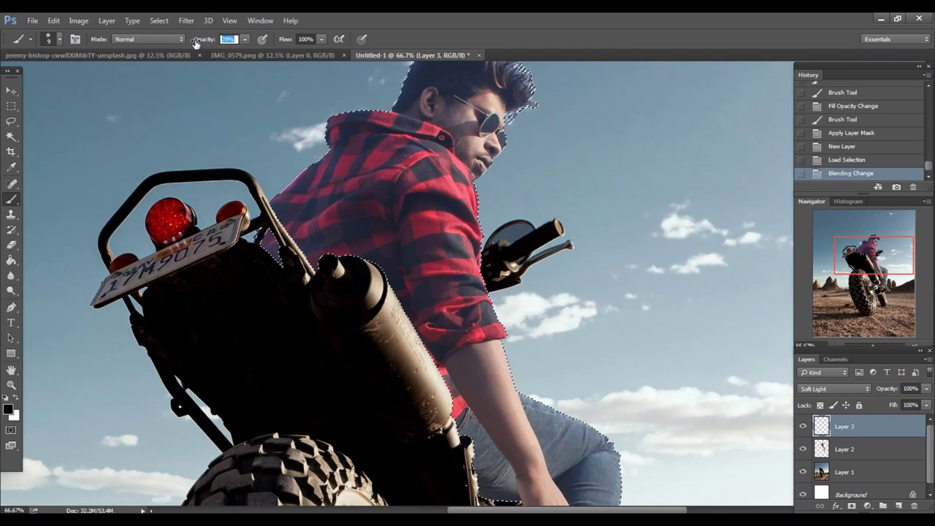
{"action": "key", "text": "Return"}
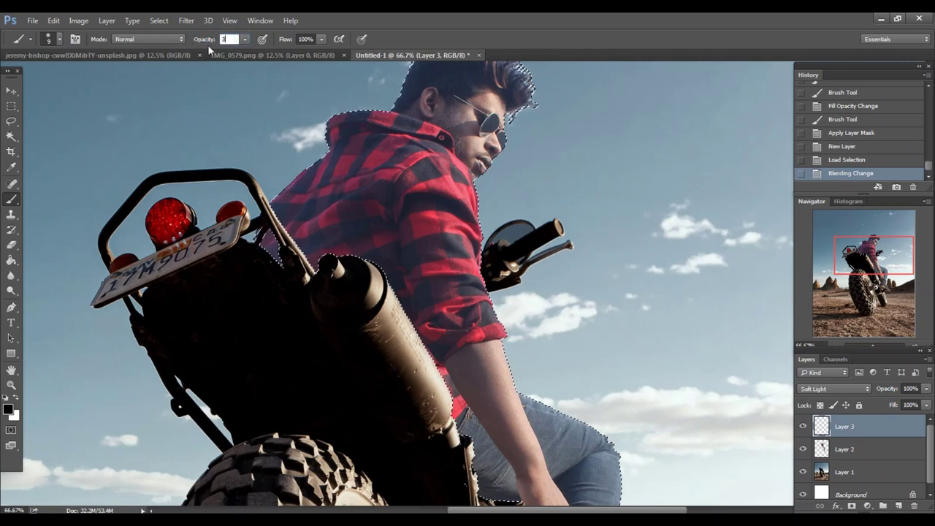
{"action": "type", "text": "0"}
{"action": "key", "text": "Return"}
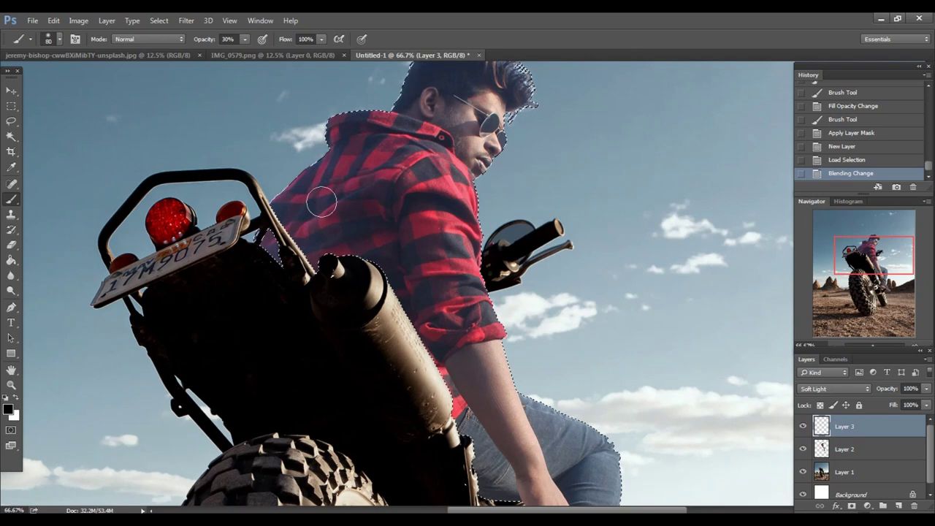
Paint soft black shading over the rider's shirt and hair at brush size 300
{"action": "left_click_drag", "start_coordinate": [342, 214], "coordinate": [365, 235]}
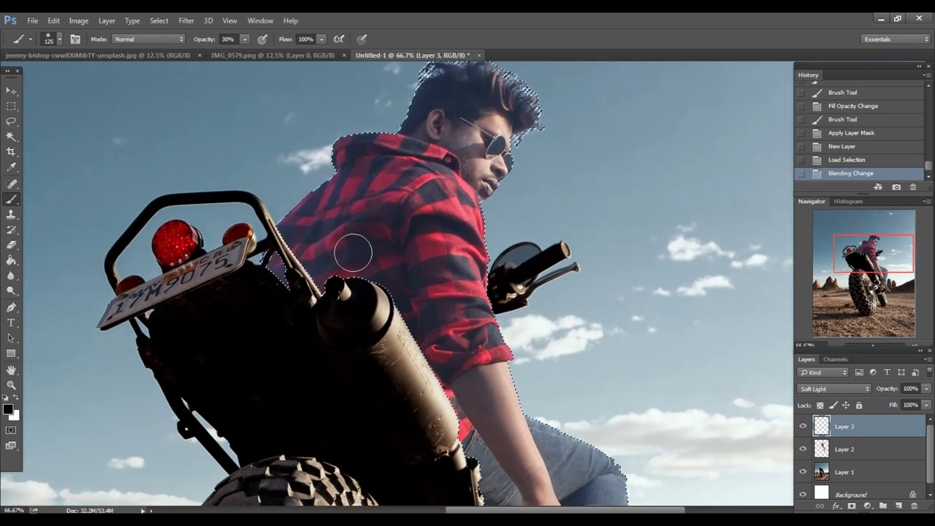
{"action": "left_click_drag", "start_coordinate": [370, 307], "coordinate": [338, 272]}
{"action": "key", "text": "bracketright"}
{"action": "key", "text": "bracketright"}
{"action": "key", "text": "bracketright"}
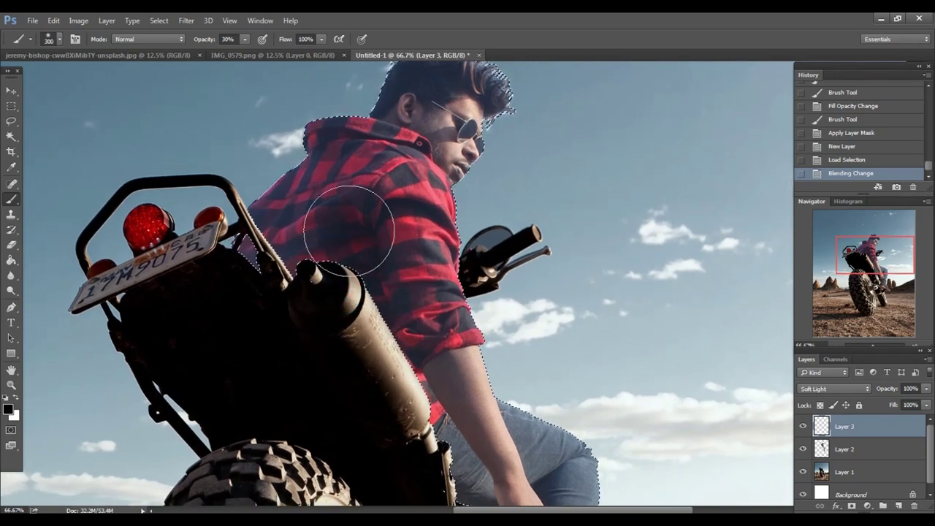
{"action": "mouse_move", "coordinate": [280, 261]}
{"action": "left_mouse_down"}
{"action": "mouse_move", "coordinate": [292, 277]}
{"action": "mouse_move", "coordinate": [401, 278]}
{"action": "left_mouse_up"}
{"action": "scroll", "coordinate": [320, 278], "scroll_direction": "up", "scroll_amount": 1}
{"action": "key", "text": "bracketleft"}
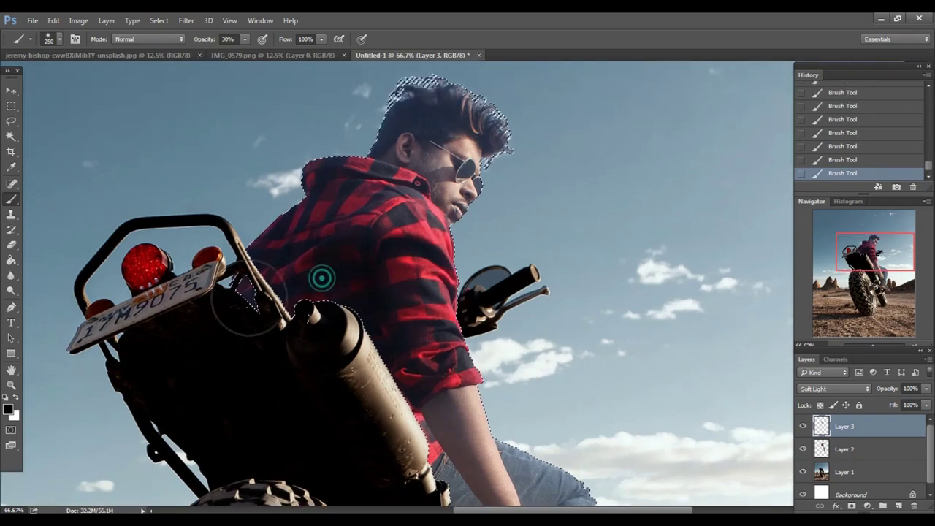
{"action": "left_click_drag", "start_coordinate": [438, 91], "coordinate": [413, 119]}
{"action": "scroll", "coordinate": [380, 198], "scroll_direction": "down", "scroll_amount": 5}
{"action": "scroll", "coordinate": [255, 195], "scroll_direction": "right", "scroll_amount": 3}
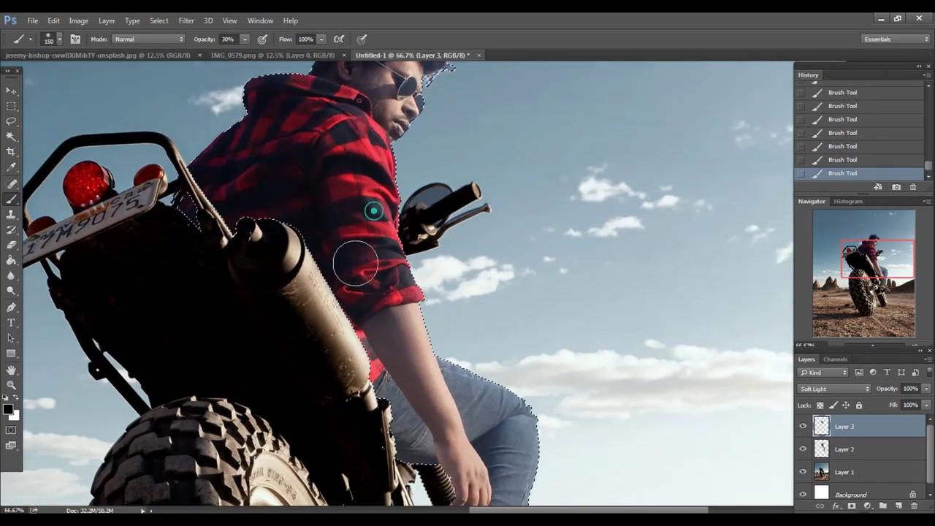
Darken the boot and sunglasses at brush size 200, then deselect the rider
{"action": "key", "text": "bracketleft"}
{"action": "key", "text": "bracketleft"}
{"action": "scroll", "coordinate": [312, 146], "scroll_direction": "up", "scroll_amount": 1}
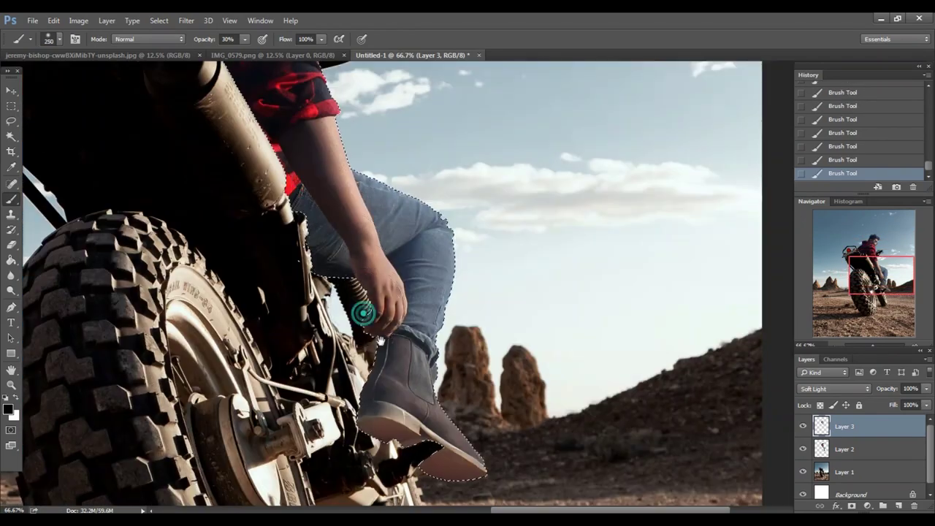
{"action": "scroll", "coordinate": [361, 312], "scroll_direction": "down", "scroll_amount": 4}
{"action": "scroll", "coordinate": [401, 371], "scroll_direction": "right", "scroll_amount": 1}
{"action": "left_click_drag", "start_coordinate": [399, 371], "coordinate": [394, 307]}
{"action": "scroll", "coordinate": [380, 292], "scroll_direction": "up", "scroll_amount": 2}
{"action": "scroll", "coordinate": [363, 266], "scroll_direction": "up", "scroll_amount": 3}
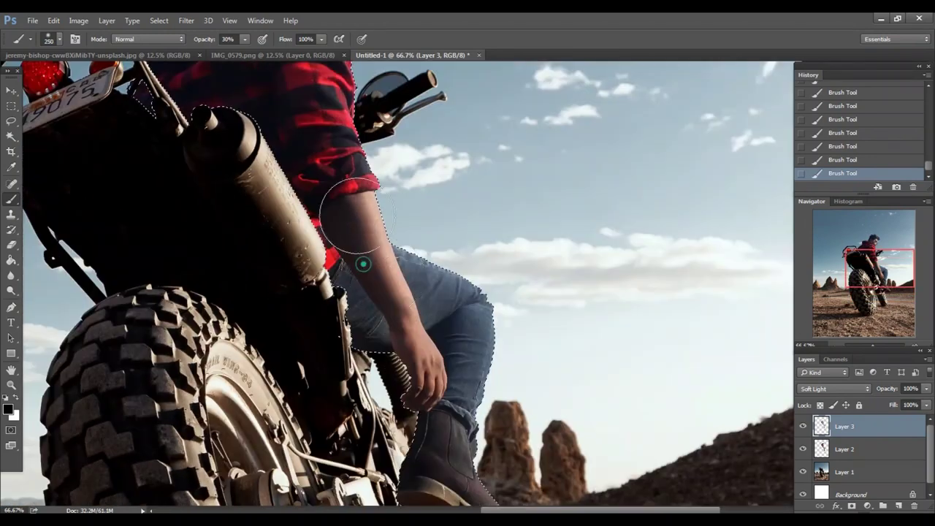
{"action": "scroll", "coordinate": [380, 241], "scroll_direction": "up", "scroll_amount": 4}
{"action": "left_click_drag", "start_coordinate": [395, 214], "coordinate": [391, 223]}
{"action": "key", "text": "ctrl+d"}
{"action": "key", "text": "l"}
{"action": "key", "text": "ctrl+minus"}
{"action": "key", "text": "ctrl+minus"}
{"action": "key", "text": "ctrl+minus"}
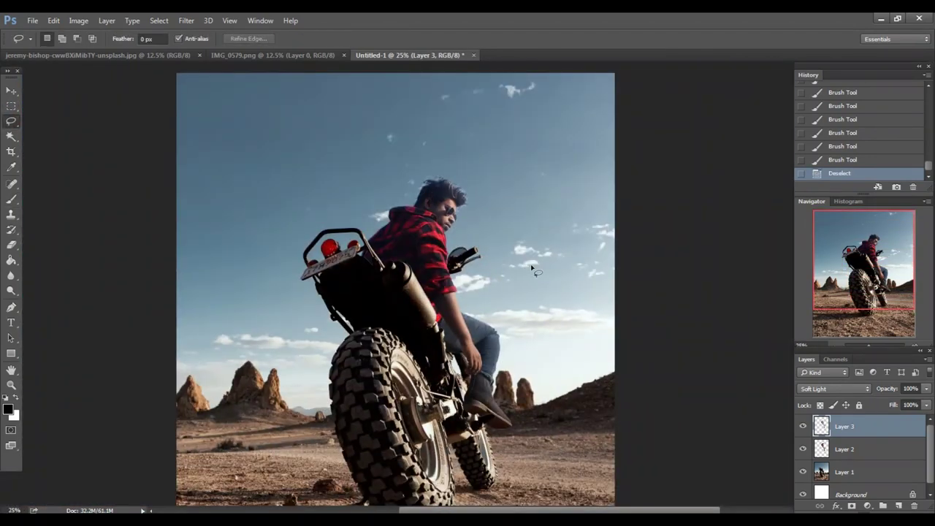
Zoom in on the rider and make Layer 2 the active layer
{"action": "key", "text": "ctrl+plus"}
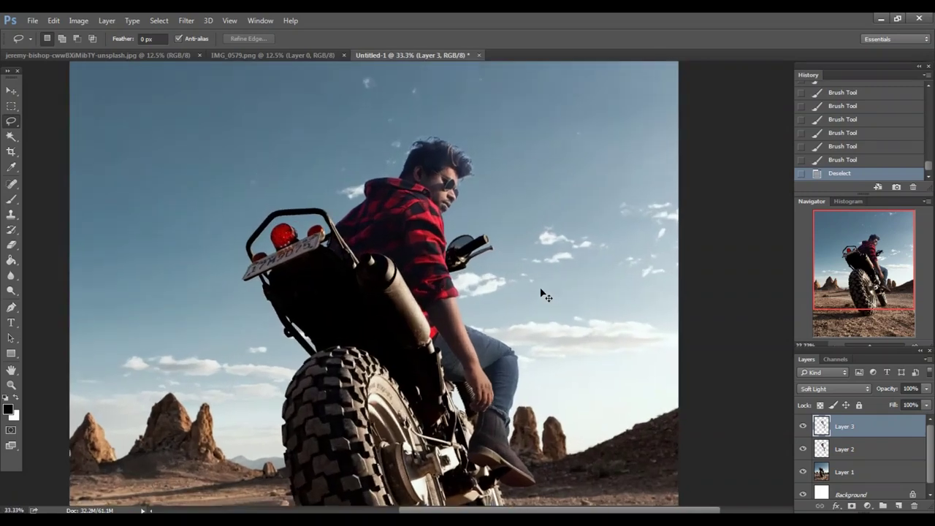
{"action": "key", "text": "ctrl+plus"}
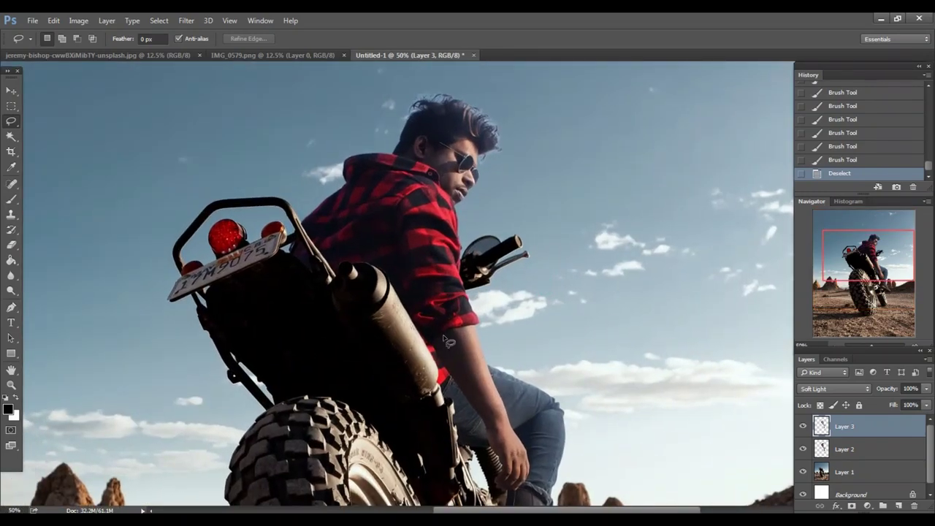
{"action": "left_click_drag", "start_coordinate": [501, 272], "coordinate": [513, 273]}
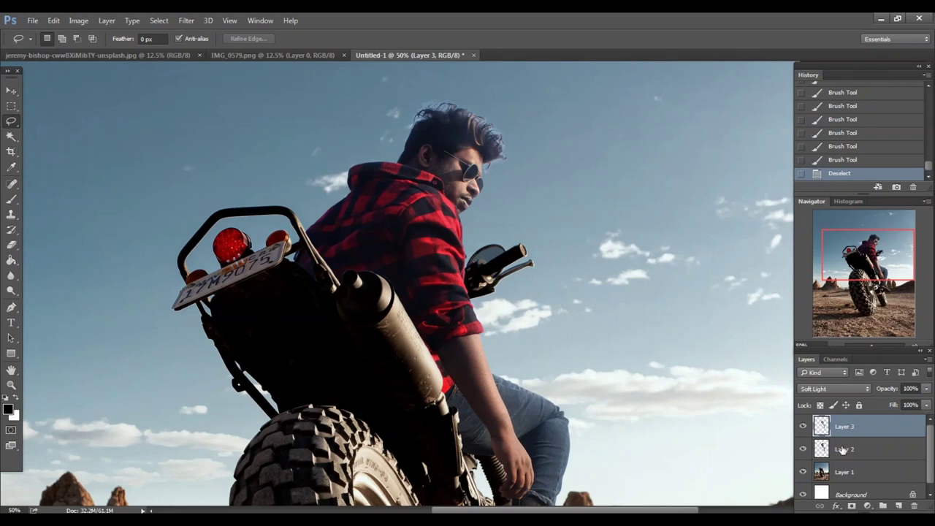
{"action": "left_click", "coordinate": [838, 448]}
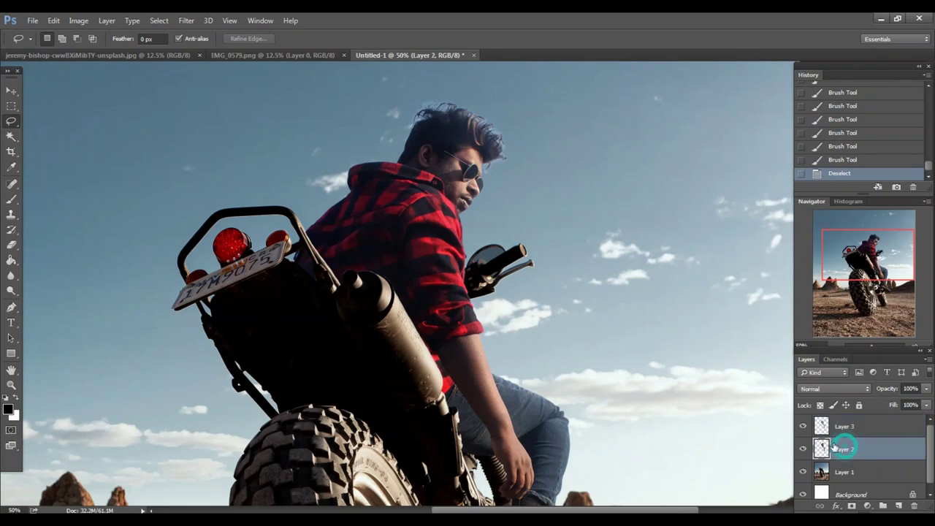
{"action": "left_click", "coordinate": [13, 91]}
Apply a Brightness/Contrast adjustment to Layer 2 with the contrast raised
{"action": "left_click", "coordinate": [78, 20]}
{"action": "mouse_move", "coordinate": [96, 49]}
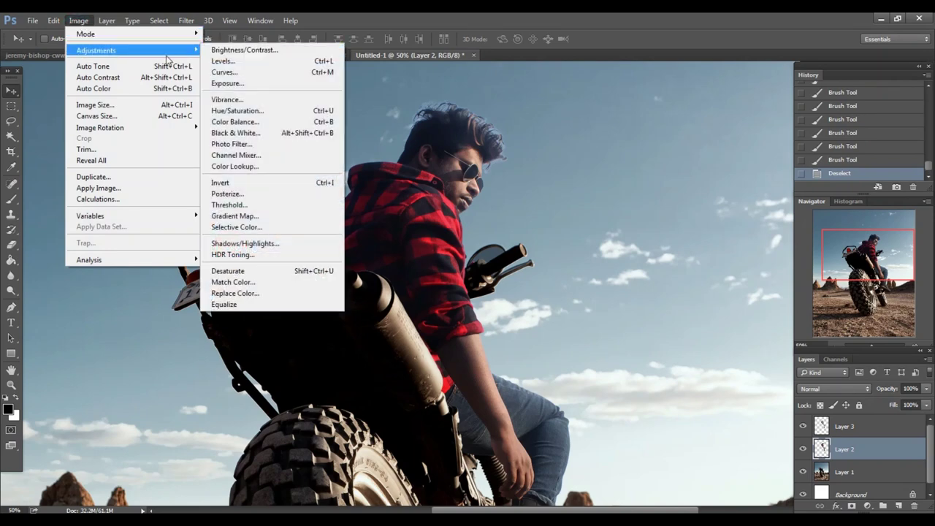
{"action": "left_click", "coordinate": [225, 50]}
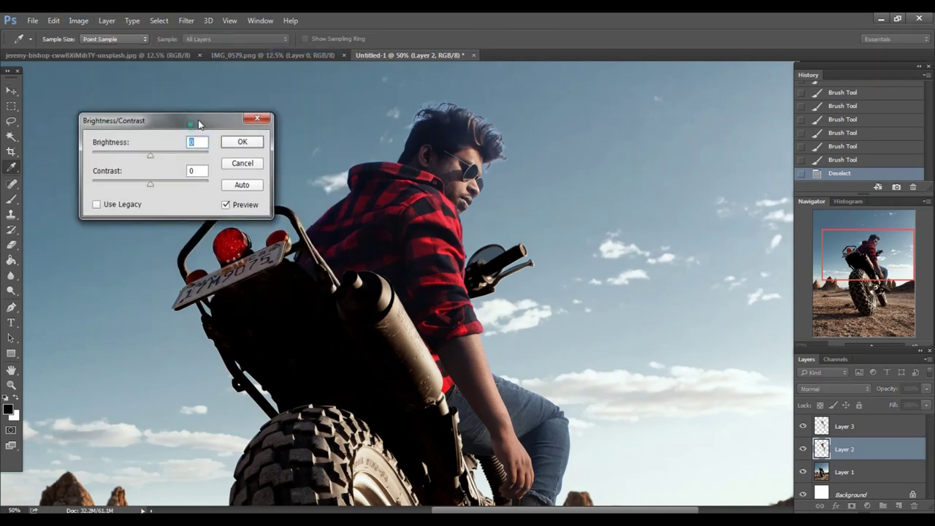
{"action": "left_click_drag", "start_coordinate": [141, 117], "coordinate": [131, 118]}
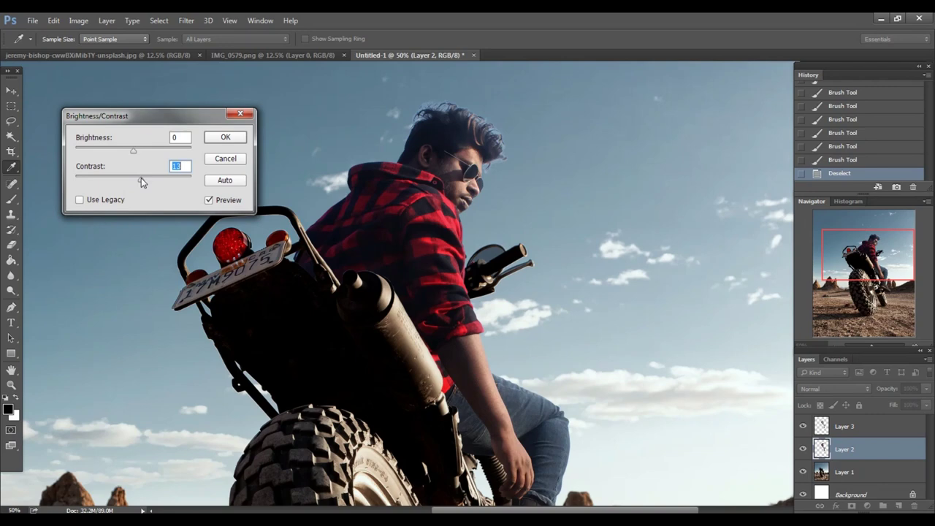
{"action": "left_click_drag", "start_coordinate": [140, 178], "coordinate": [143, 180]}
{"action": "left_click_drag", "start_coordinate": [175, 119], "coordinate": [165, 112]}
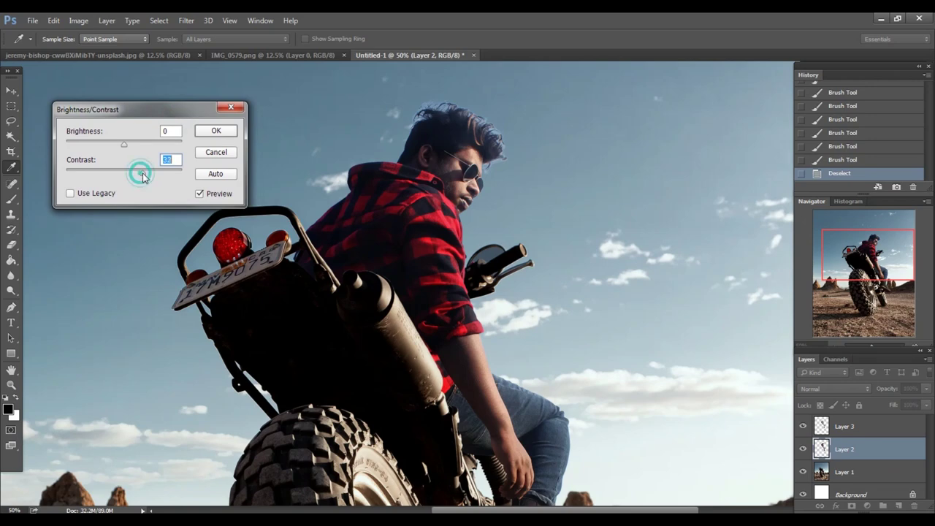
{"action": "left_click", "coordinate": [217, 131]}
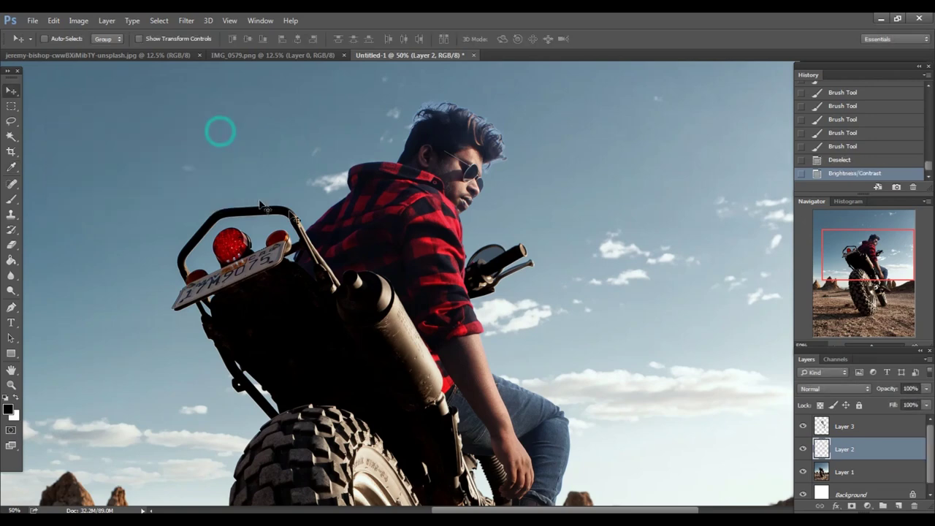
{"action": "key", "text": "v"}
{"action": "left_click_drag", "start_coordinate": [445, 292], "coordinate": [536, 307]}
{"action": "key", "text": "ctrl+minus"}
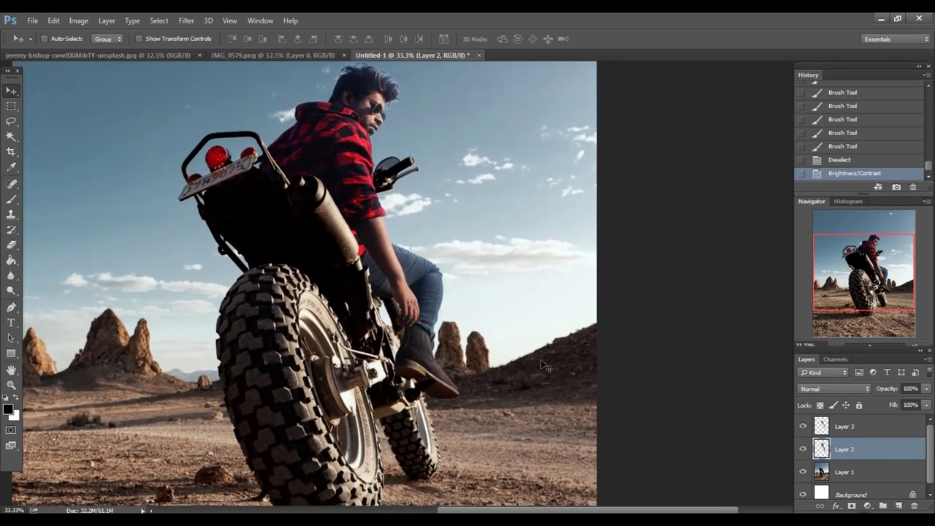
Add Layer 4 above Layer 3, load the rider selection, and set Color blending
{"action": "left_click", "coordinate": [860, 434]}
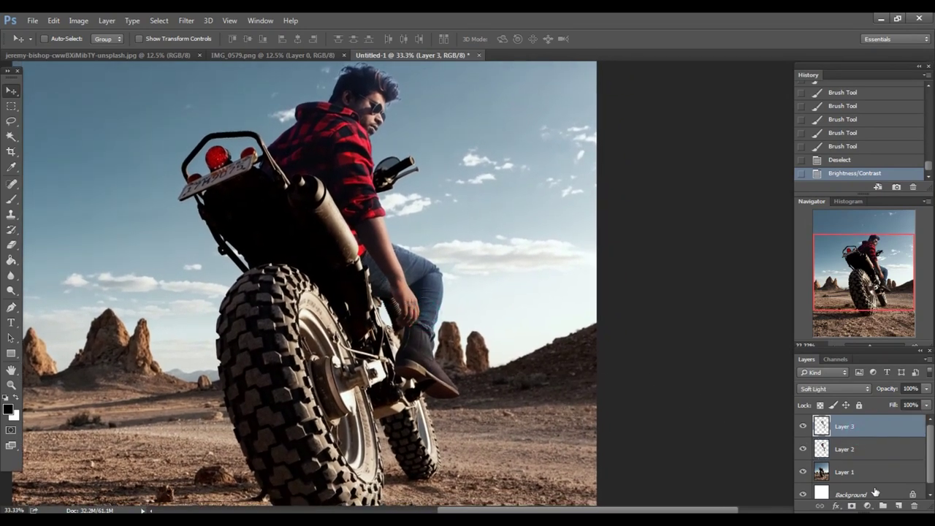
{"action": "left_click", "coordinate": [898, 506]}
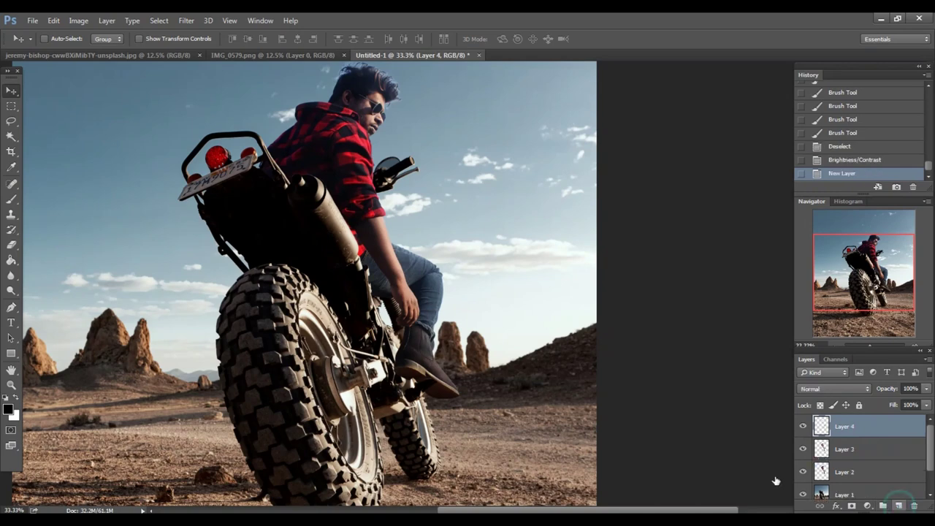
{"action": "left_click", "coordinate": [822, 471], "text": "ctrl"}
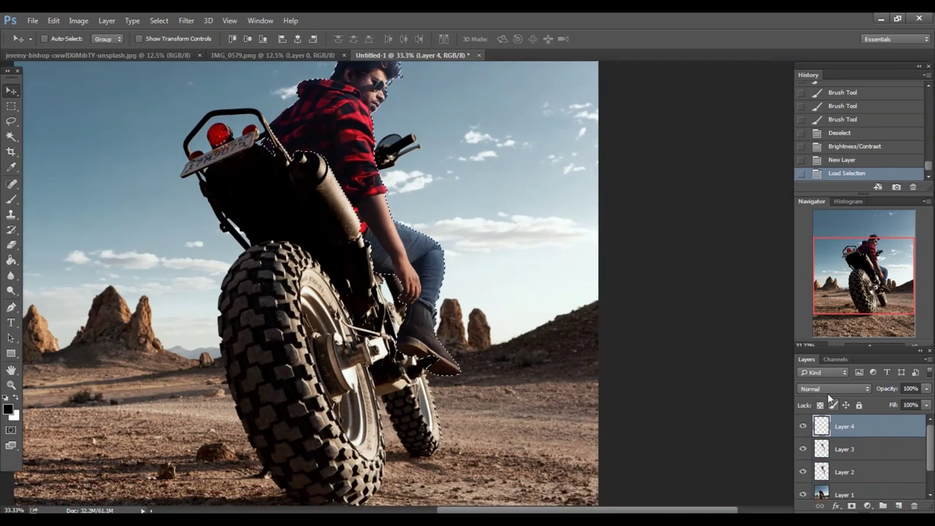
{"action": "left_click", "coordinate": [823, 388]}
{"action": "left_click", "coordinate": [803, 372]}
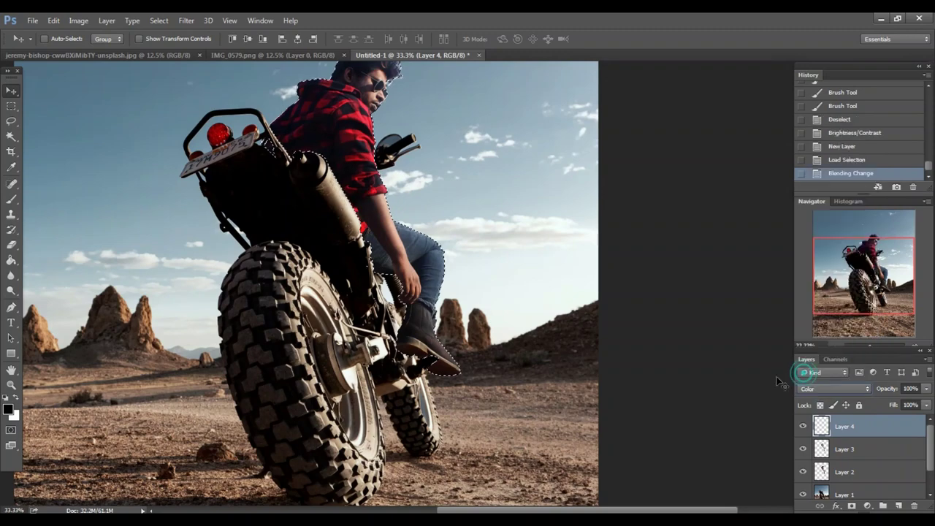
{"action": "left_click_drag", "start_coordinate": [268, 365], "coordinate": [259, 334]}
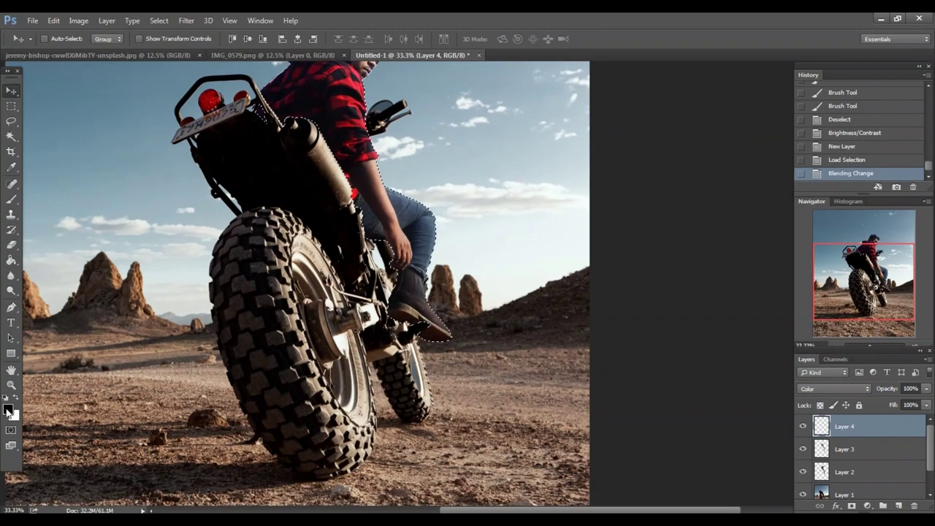
Sample the ground's brown 866c60 as the foreground colour
{"action": "left_click", "coordinate": [8, 410]}
{"action": "key", "text": "ctrl+plus"}
{"action": "mouse_move", "coordinate": [461, 104]}
{"action": "left_mouse_down"}
{"action": "mouse_move", "coordinate": [571, 82]}
{"action": "mouse_move", "coordinate": [599, 58]}
{"action": "left_mouse_up"}
{"action": "scroll", "coordinate": [361, 365], "scroll_direction": "down", "scroll_amount": 5}
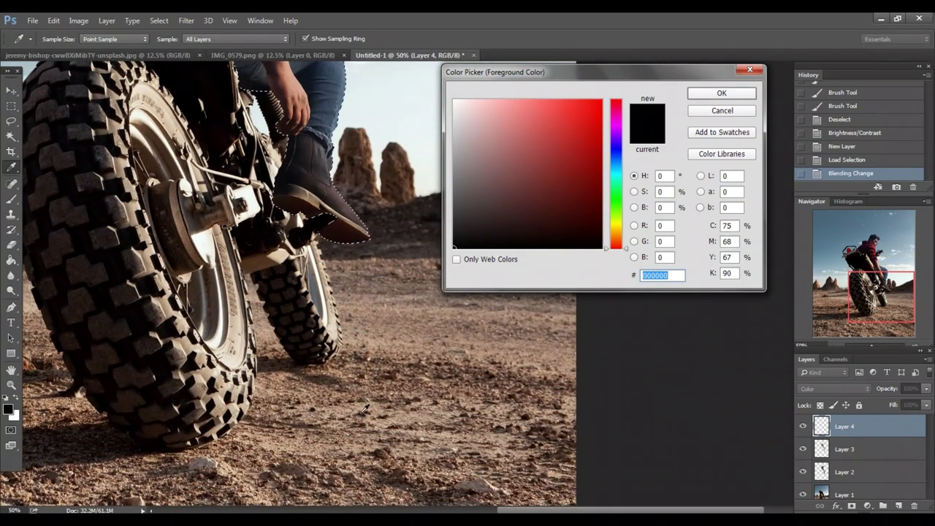
{"action": "left_click", "coordinate": [349, 408]}
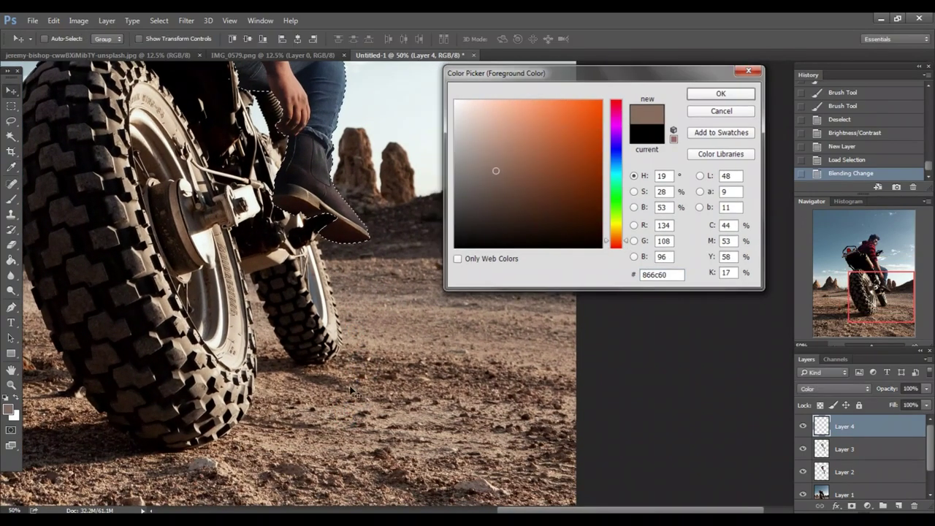
{"action": "key", "text": "Return"}
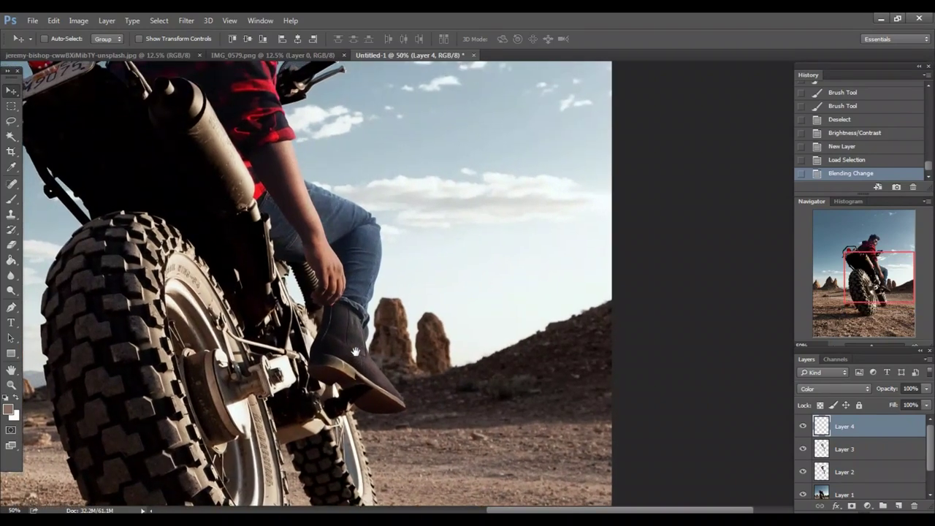
{"action": "left_click_drag", "start_coordinate": [321, 191], "coordinate": [408, 324]}
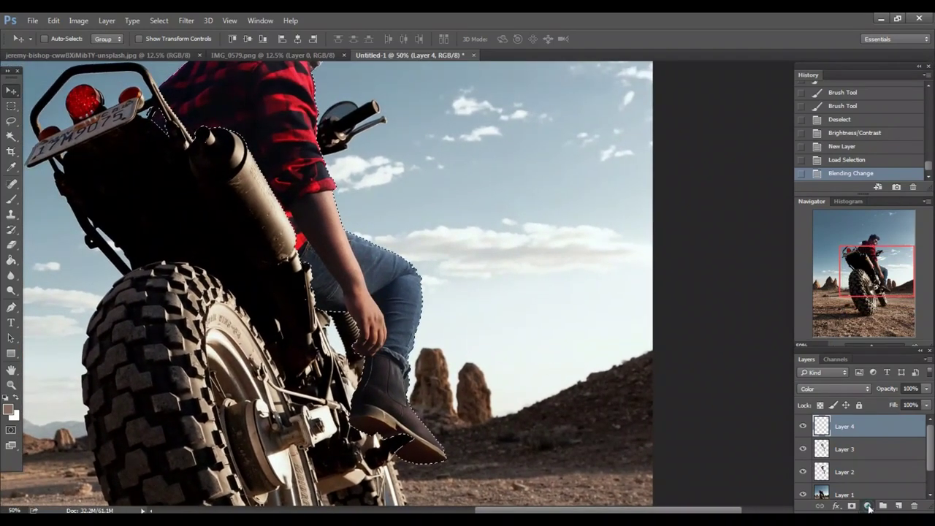
Add a brown Solid Color fill layer over the rider and lower its Fill to 20%
{"action": "left_click", "coordinate": [868, 506]}
{"action": "left_click", "coordinate": [819, 252]}
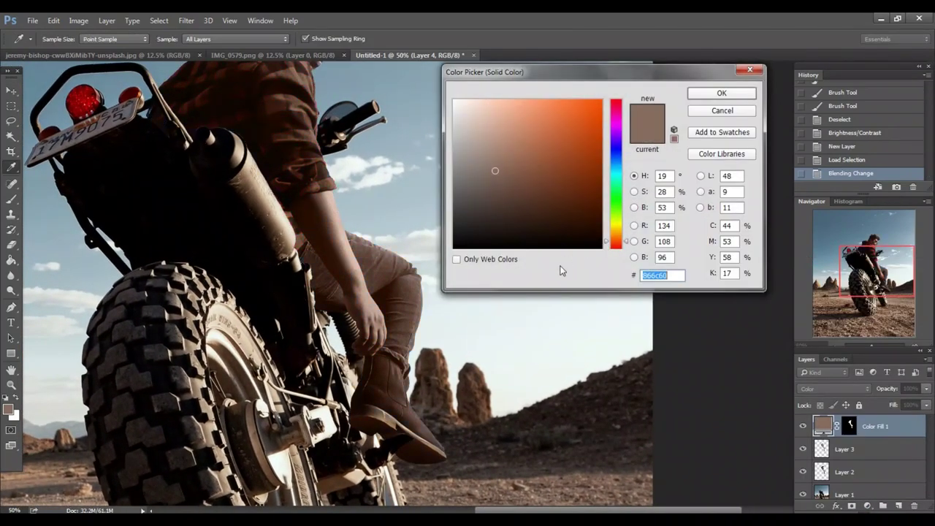
{"action": "key", "text": "Return"}
{"action": "left_click_drag", "start_coordinate": [411, 193], "coordinate": [469, 306]}
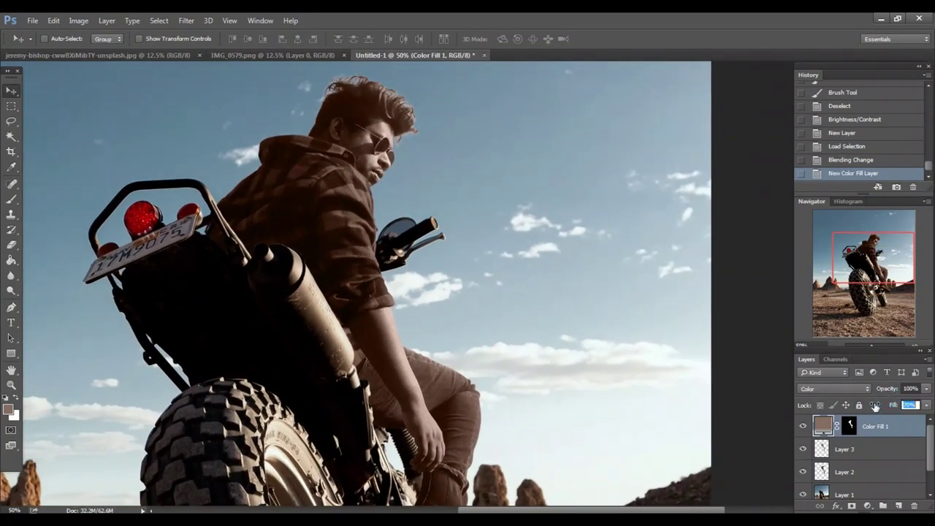
{"action": "type", "text": "39"}
{"action": "key", "text": "Return"}
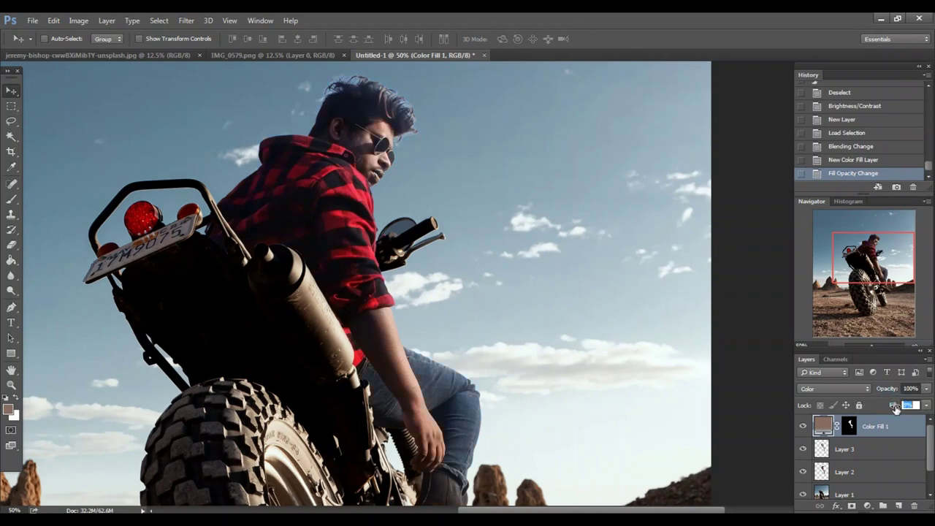
Zoom out to review the tint and add a new empty layer above Color Fill 1
{"action": "key", "text": "ctrl+minus"}
{"action": "scroll", "coordinate": [574, 348], "scroll_direction": "down", "scroll_amount": 2}
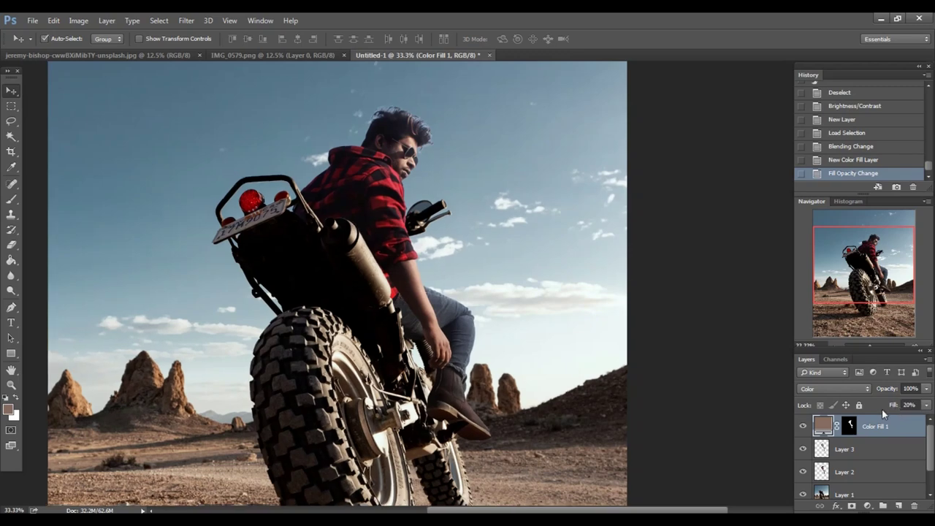
{"action": "key", "text": "ctrl+minus"}
{"action": "mouse_move", "coordinate": [519, 344]}
{"action": "left_mouse_down"}
{"action": "mouse_move", "coordinate": [416, 297]}
{"action": "mouse_move", "coordinate": [484, 313]}
{"action": "left_mouse_up"}
{"action": "key", "text": "ctrl+plus"}
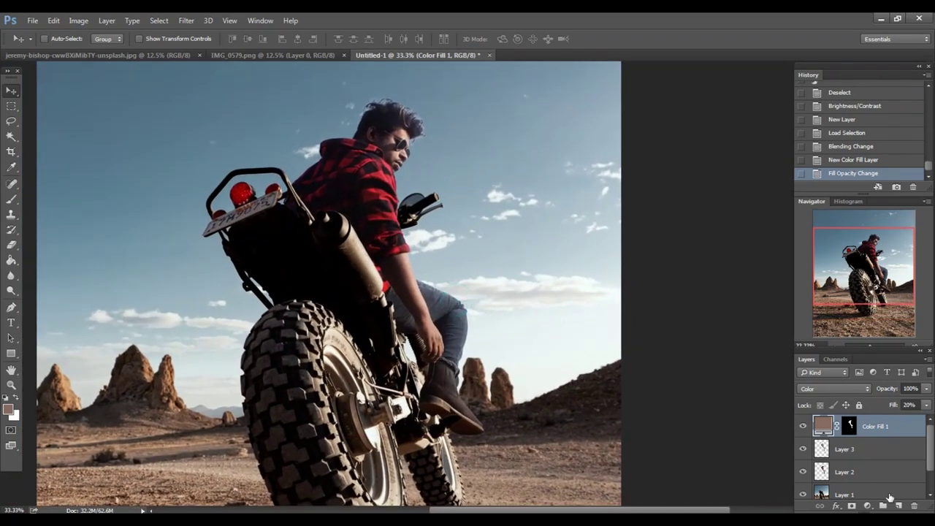
{"action": "left_click", "coordinate": [899, 506]}
Reload the rider selection and set the new layer to Overlay blending
{"action": "left_click_drag", "start_coordinate": [931, 453], "coordinate": [930, 463]}
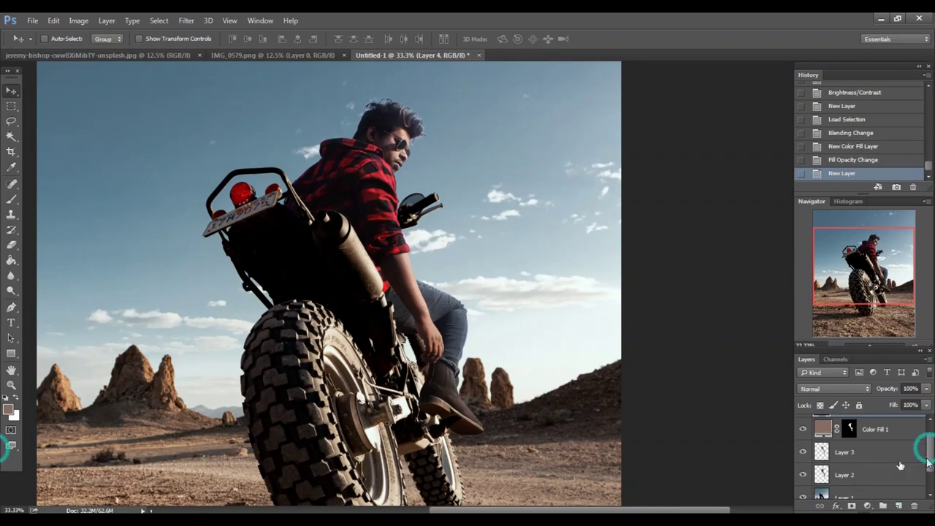
{"action": "left_click", "coordinate": [822, 474], "text": "ctrl"}
{"action": "key", "text": "ctrl+plus"}
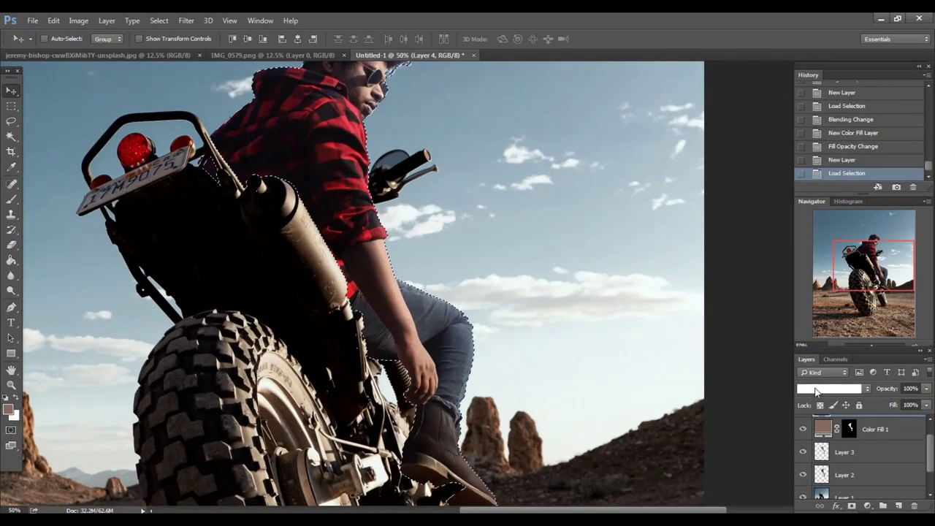
{"action": "left_click", "coordinate": [811, 389]}
{"action": "left_click", "coordinate": [813, 268]}
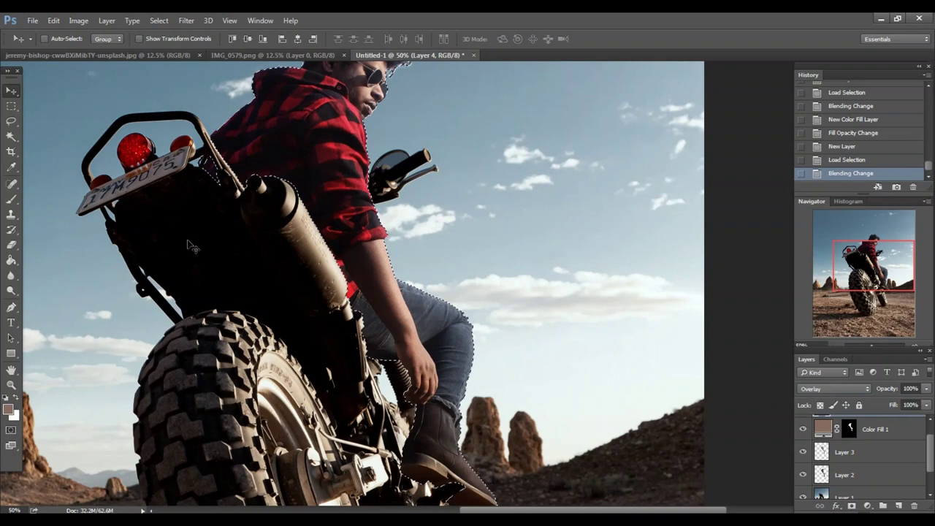
{"action": "left_click", "coordinate": [11, 199]}
Paint soft light along the jeans, boot, leg and hand with a shrinking brush
{"action": "key", "text": "ctrl+plus"}
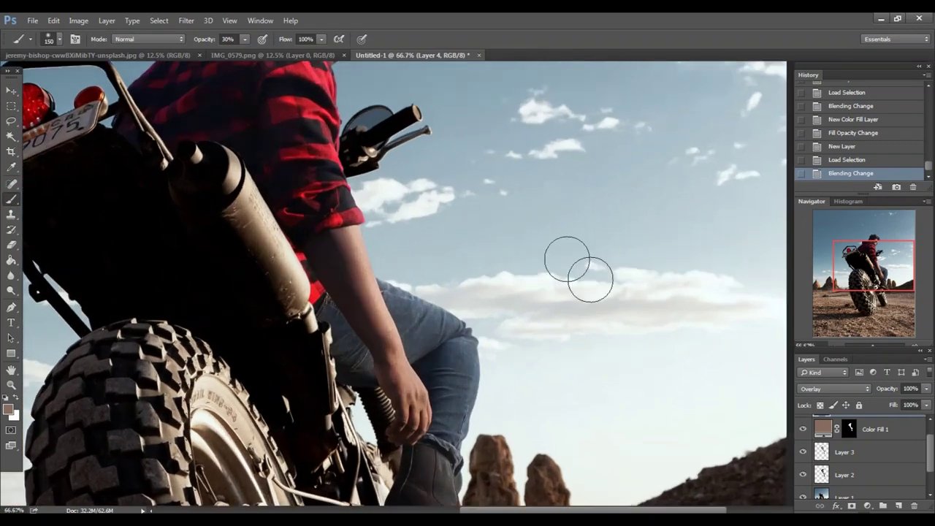
{"action": "left_click_drag", "start_coordinate": [526, 211], "coordinate": [526, 257]}
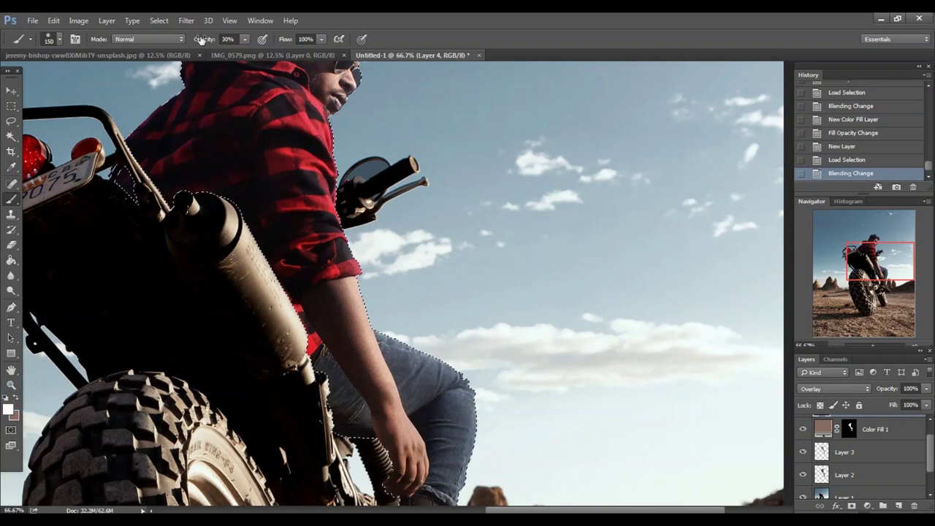
{"action": "mouse_move", "coordinate": [405, 338]}
{"action": "left_mouse_down"}
{"action": "mouse_move", "coordinate": [351, 242]}
{"action": "mouse_move", "coordinate": [379, 254]}
{"action": "left_mouse_up"}
{"action": "mouse_move", "coordinate": [365, 248]}
{"action": "left_mouse_down"}
{"action": "mouse_move", "coordinate": [428, 298]}
{"action": "mouse_move", "coordinate": [413, 400]}
{"action": "left_mouse_up"}
{"action": "left_click_drag", "start_coordinate": [375, 293], "coordinate": [338, 175]}
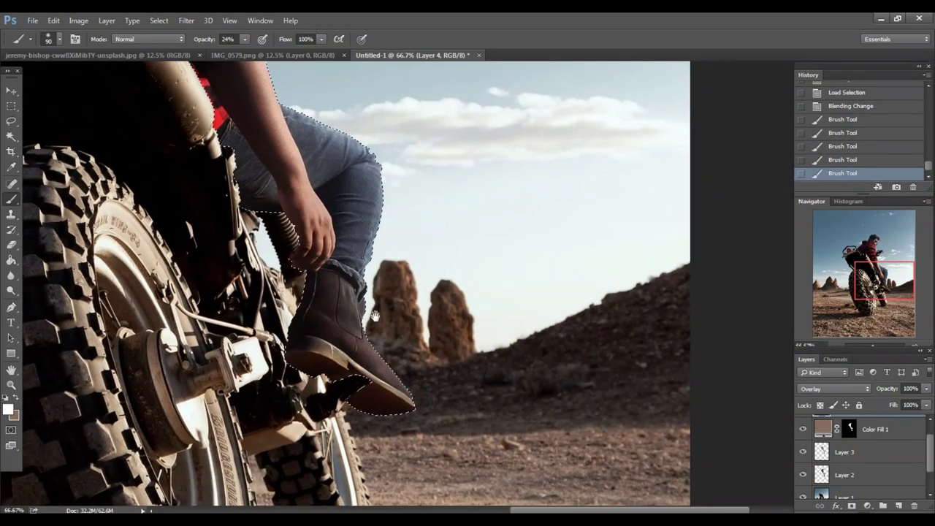
{"action": "key", "text": "bracketleft"}
{"action": "key", "text": "bracketleft"}
{"action": "left_click_drag", "start_coordinate": [379, 314], "coordinate": [414, 386]}
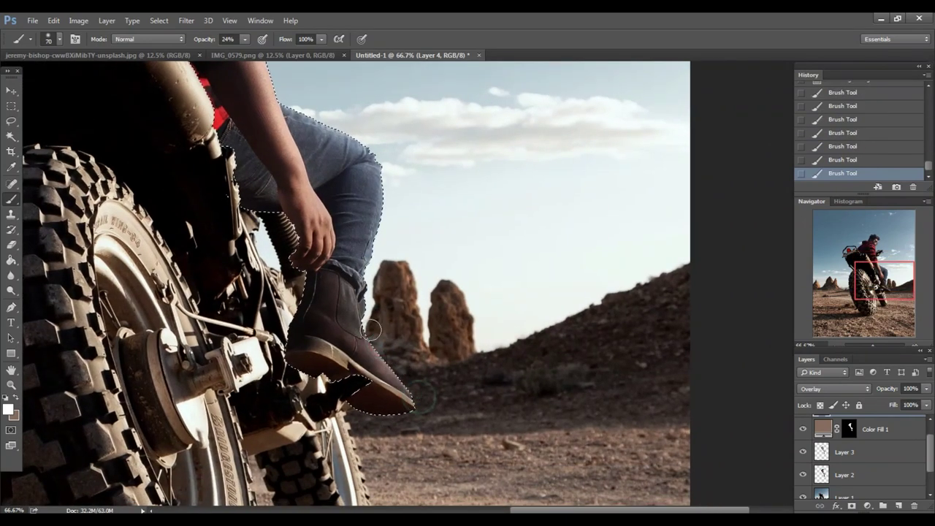
{"action": "key", "text": "bracketleft"}
{"action": "key", "text": "bracketleft"}
{"action": "key", "text": "bracketleft"}
{"action": "left_click_drag", "start_coordinate": [332, 247], "coordinate": [387, 342]}
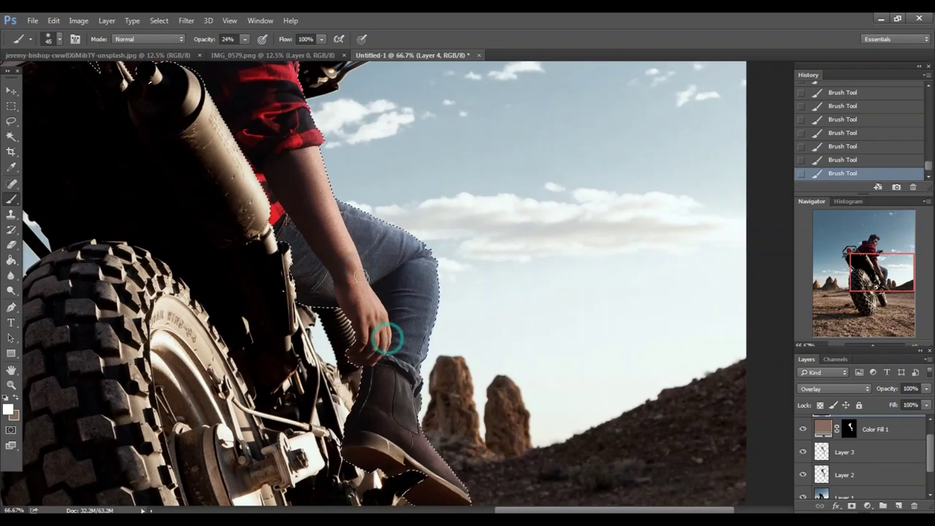
Paint soft light onto the shirt edges and near the rider's face and hair
{"action": "left_click_drag", "start_coordinate": [378, 302], "coordinate": [399, 351]}
{"action": "mouse_move", "coordinate": [336, 209]}
{"action": "left_mouse_down"}
{"action": "mouse_move", "coordinate": [365, 322]}
{"action": "mouse_move", "coordinate": [359, 307]}
{"action": "left_mouse_up"}
{"action": "key", "text": "bracketright"}
{"action": "key", "text": "bracketleft"}
{"action": "key", "text": "bracketleft"}
{"action": "key", "text": "bracketleft"}
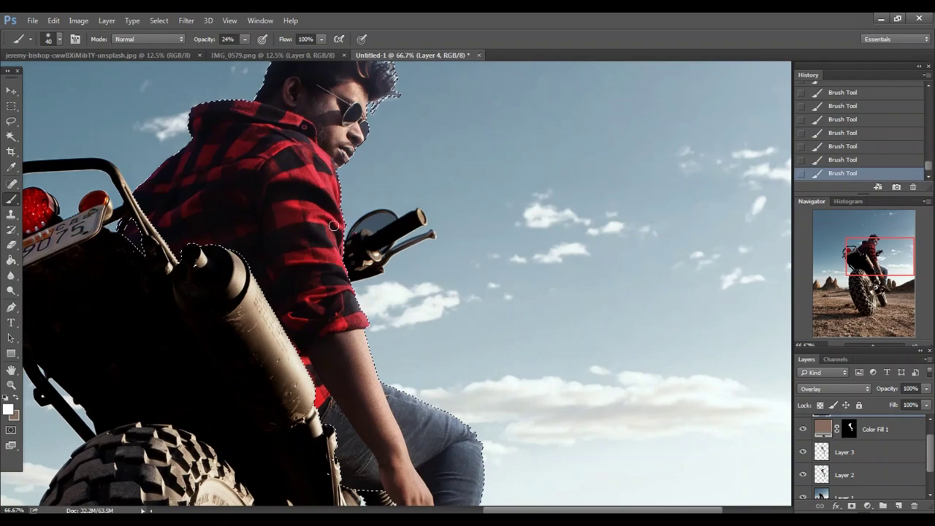
{"action": "left_click", "coordinate": [334, 228]}
{"action": "left_click_drag", "start_coordinate": [318, 181], "coordinate": [336, 259]}
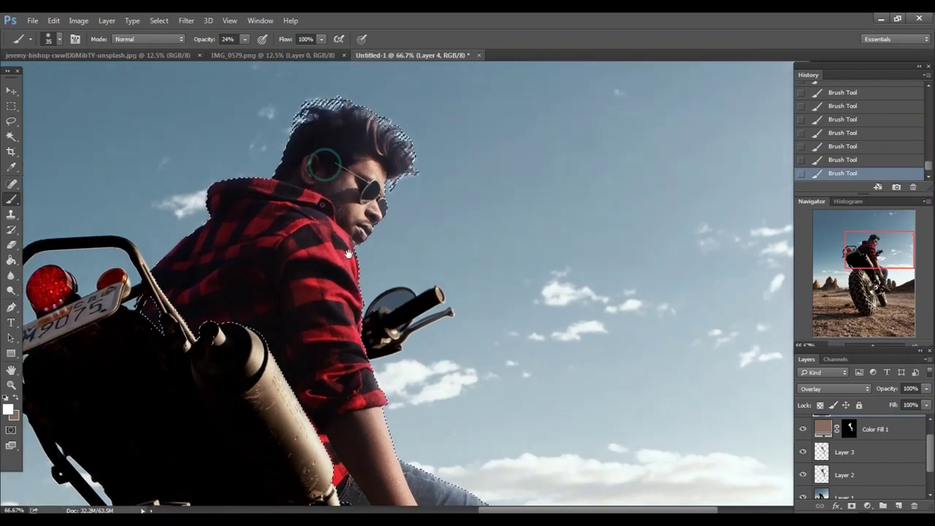
{"action": "left_click", "coordinate": [351, 257]}
{"action": "key", "text": "bracketright"}
{"action": "key", "text": "bracketright"}
{"action": "key", "text": "bracketright"}
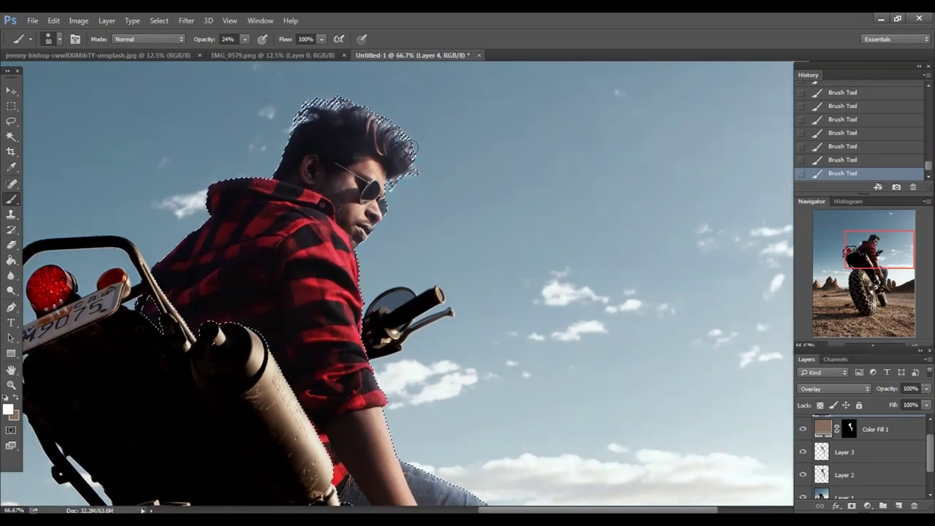
{"action": "left_click", "coordinate": [304, 192]}
{"action": "key", "text": "bracketright"}
Deselect the rider and zoom out to see the whole photo
{"action": "key", "text": "ctrl+minus"}
{"action": "left_click", "coordinate": [11, 120]}
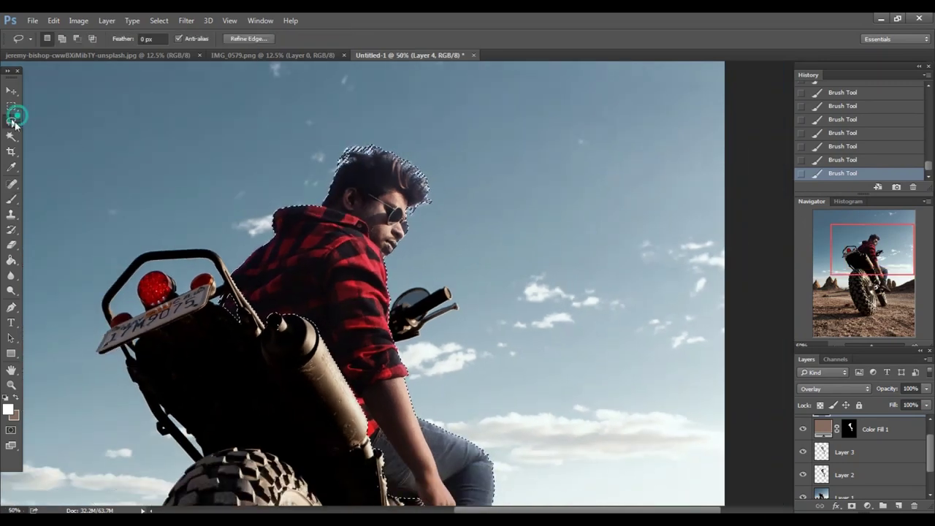
{"action": "key", "text": "ctrl+d"}
{"action": "key", "text": "ctrl+minus"}
{"action": "key", "text": "ctrl+minus"}
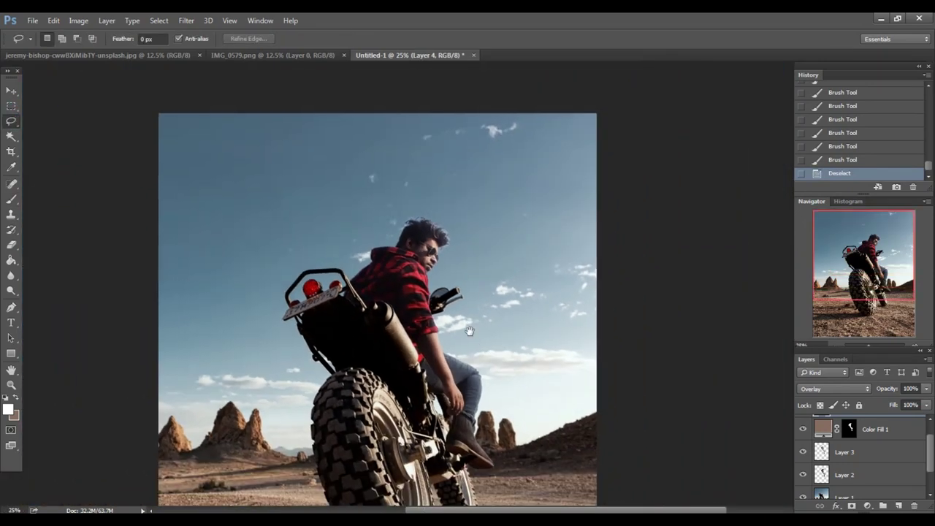
Add a new Soft Light layer above Layer 1
{"action": "key", "text": "ctrl+minus"}
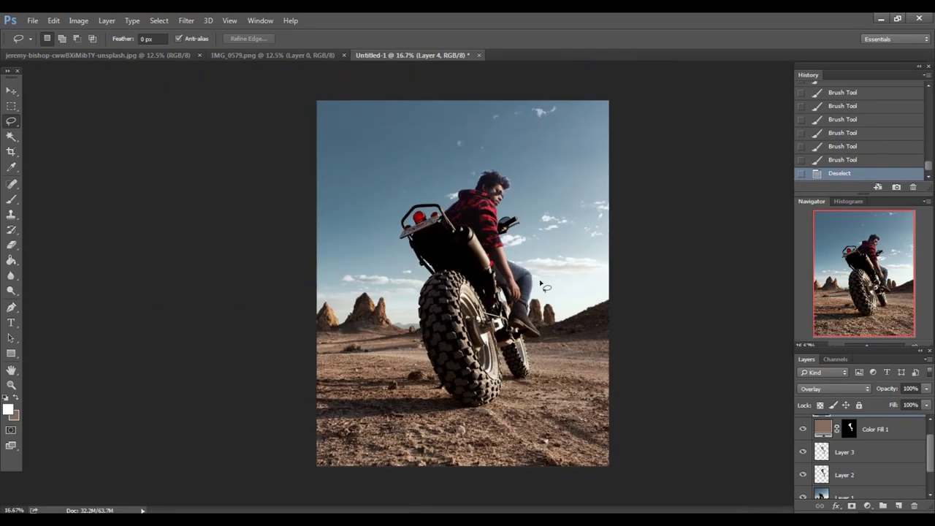
{"action": "key", "text": "ctrl+plus"}
{"action": "key", "text": "ctrl+plus"}
{"action": "scroll", "coordinate": [591, 253], "scroll_direction": "right", "scroll_amount": 3}
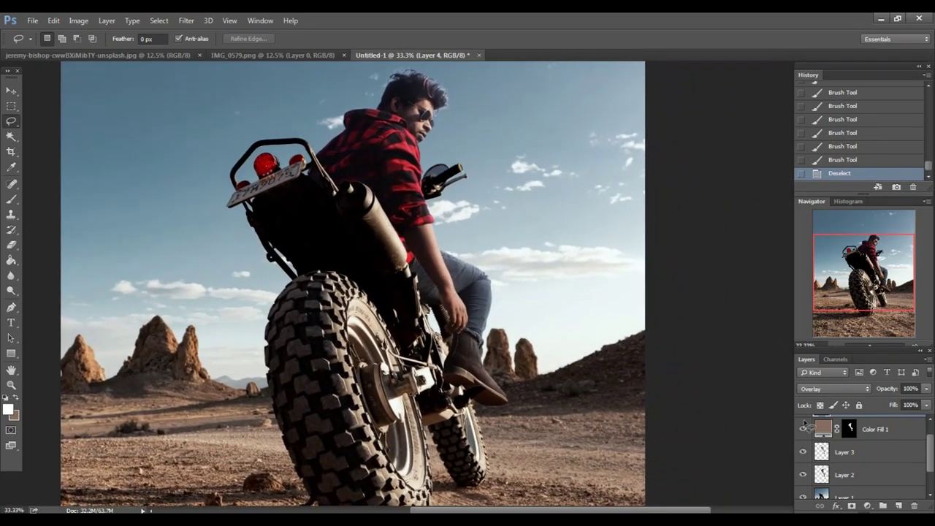
{"action": "key", "text": "ctrl+minus"}
{"action": "scroll", "coordinate": [877, 453], "scroll_direction": "down", "scroll_amount": 2}
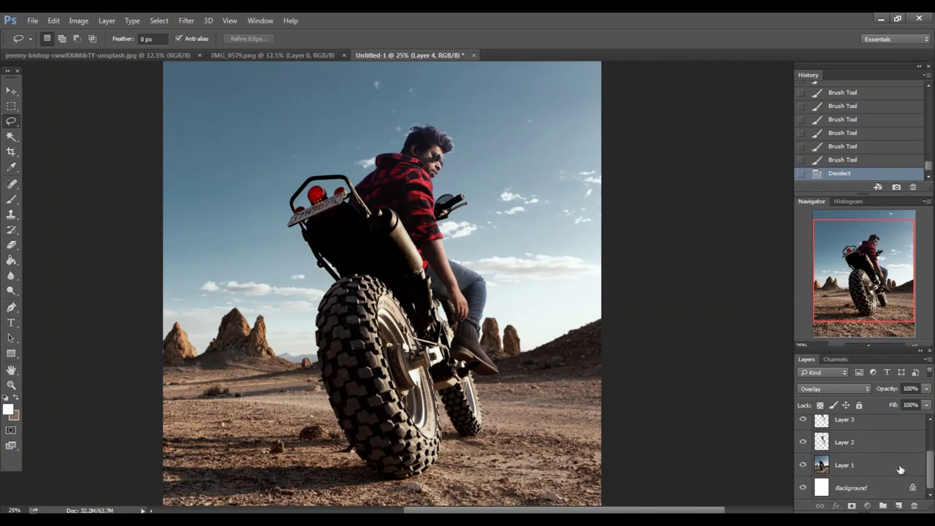
{"action": "left_click", "coordinate": [835, 468]}
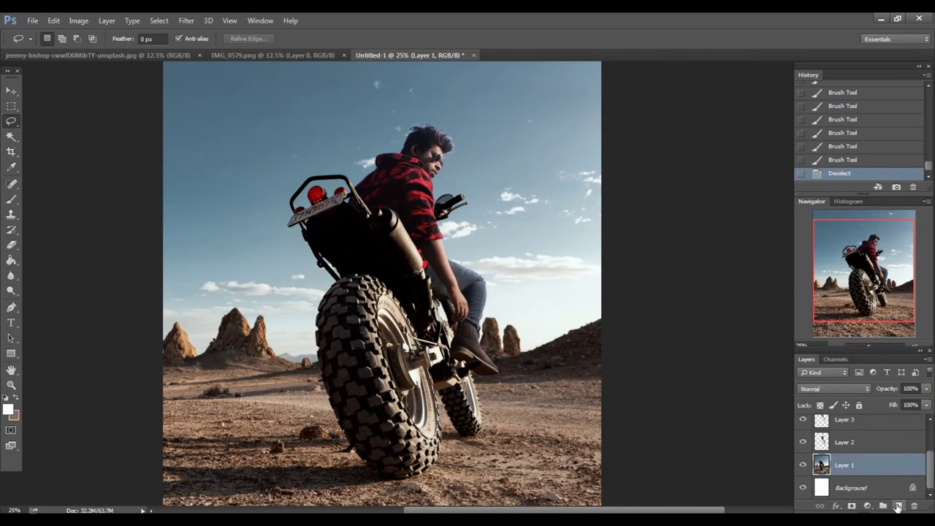
{"action": "left_click", "coordinate": [897, 506]}
{"action": "left_click", "coordinate": [818, 389]}
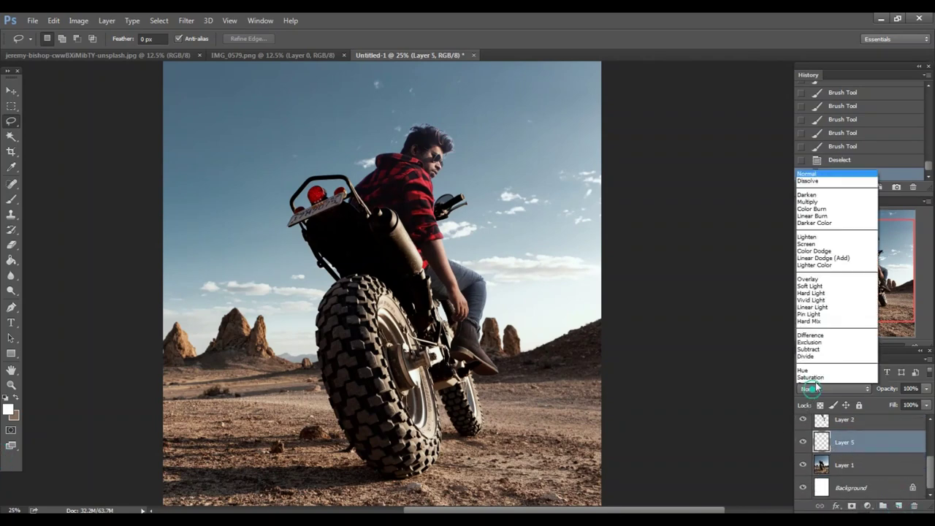
{"action": "scroll", "coordinate": [810, 277], "scroll_direction": "down", "scroll_amount": 1}
{"action": "left_click", "coordinate": [810, 277]}
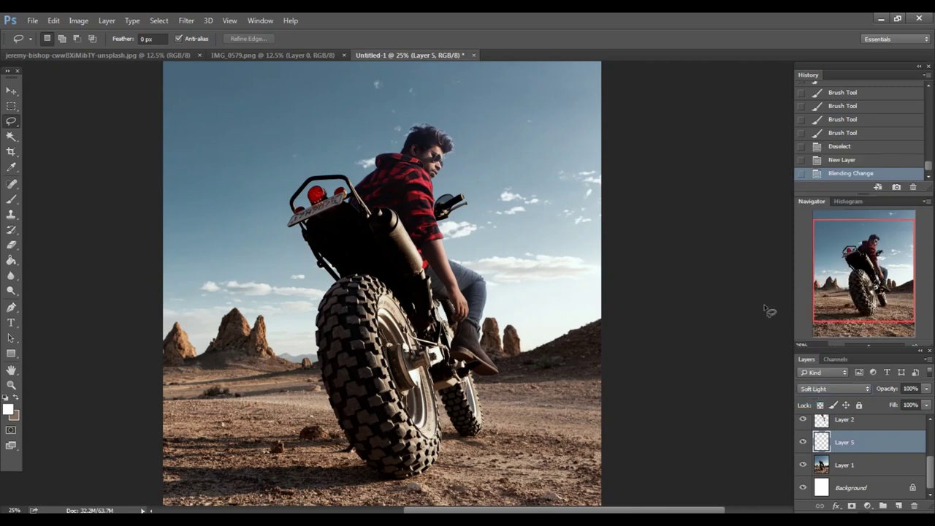
Switch to the Brush and set the paint colour to pure black
{"action": "left_click", "coordinate": [11, 199]}
{"action": "left_click_drag", "start_coordinate": [340, 365], "coordinate": [303, 285]}
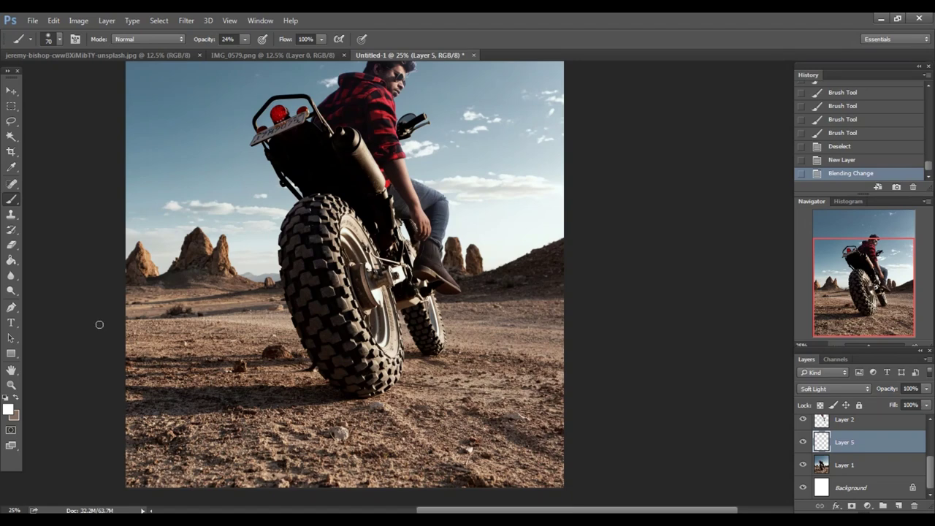
{"action": "left_click", "coordinate": [7, 409]}
{"action": "left_click", "coordinate": [484, 246]}
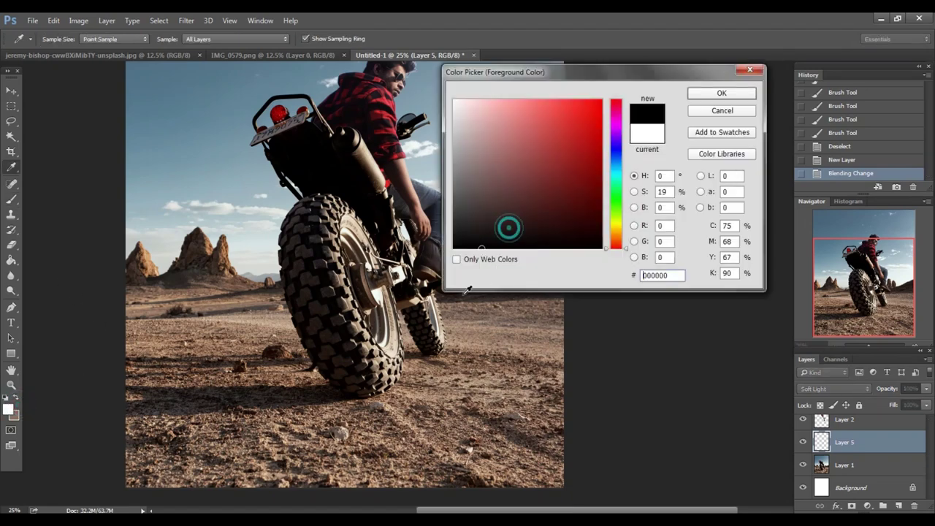
{"action": "key", "text": "Return"}
{"action": "type", "text": "30"}
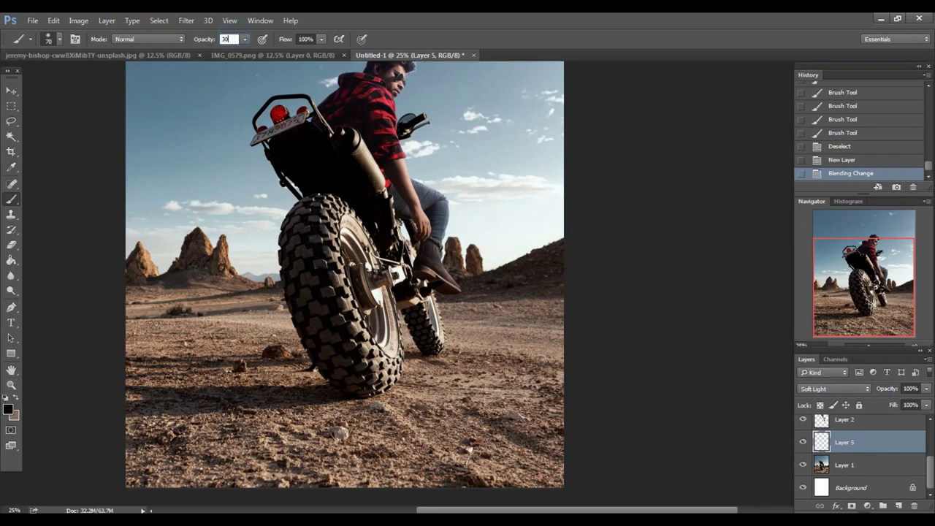
Darken the ground around the motorcycle with soft black strokes from a 175 px brush
{"action": "scroll", "coordinate": [384, 362], "scroll_direction": "down", "scroll_amount": 2}
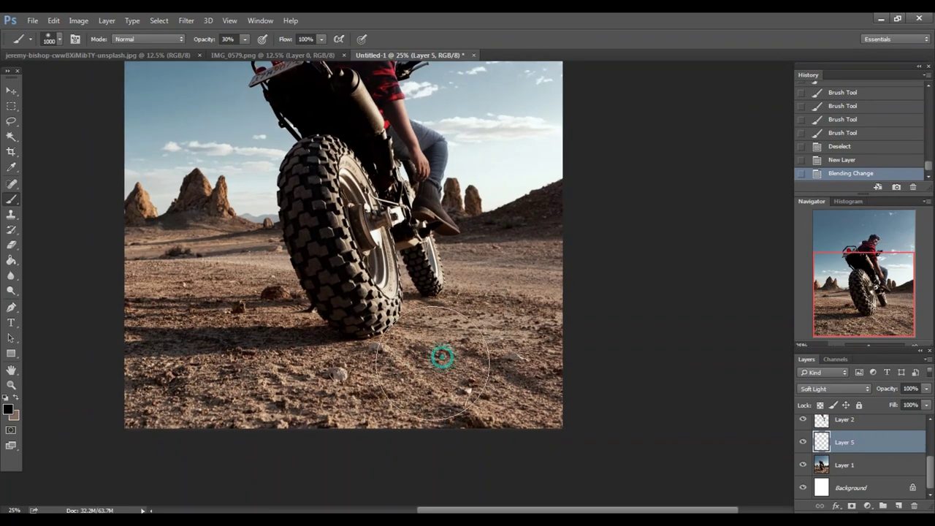
{"action": "left_click_drag", "start_coordinate": [442, 359], "coordinate": [409, 344]}
{"action": "left_click_drag", "start_coordinate": [380, 306], "coordinate": [372, 248]}
{"action": "scroll", "coordinate": [400, 220], "scroll_direction": "up", "scroll_amount": 3}
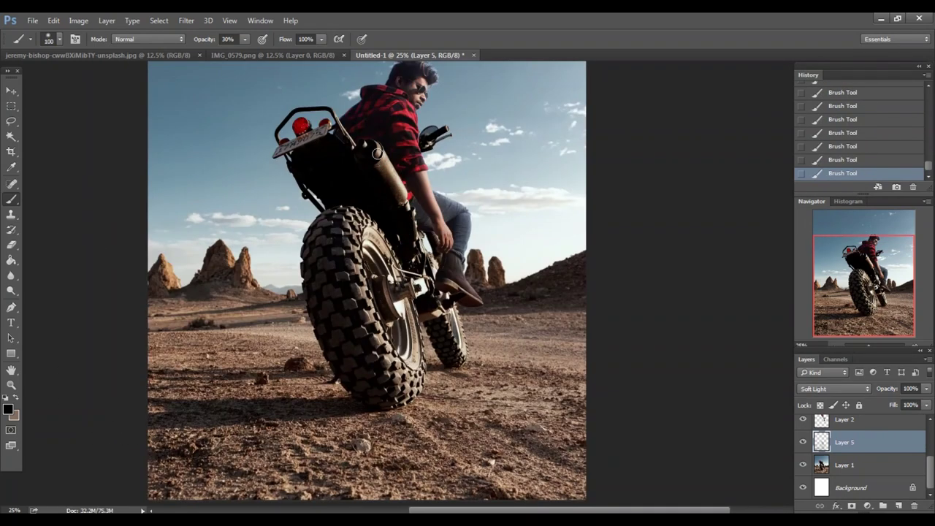
{"action": "left_click_drag", "start_coordinate": [292, 353], "coordinate": [283, 334]}
{"action": "key", "text": "bracketright"}
{"action": "key", "text": "bracketright"}
{"action": "key", "text": "bracketright"}
{"action": "scroll", "coordinate": [284, 334], "scroll_direction": "down", "scroll_amount": 1}
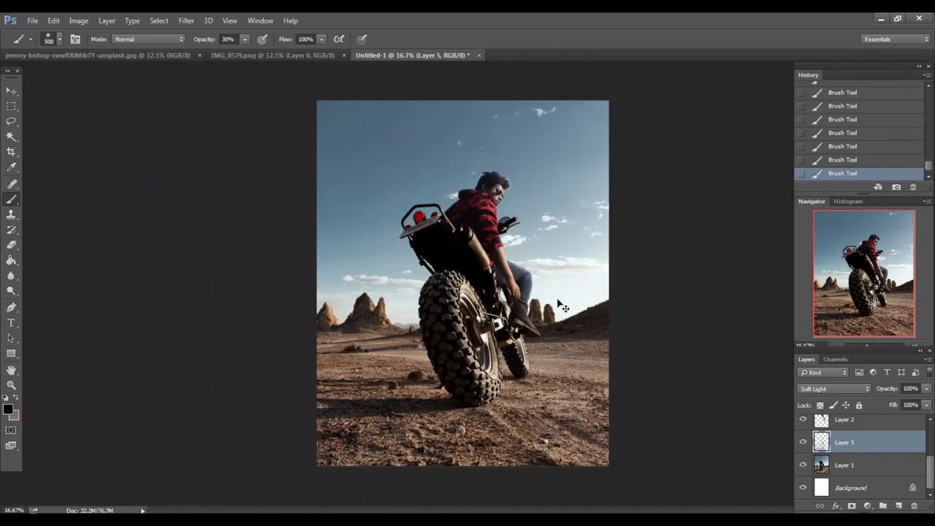
{"action": "scroll", "coordinate": [328, 343], "scroll_direction": "up", "scroll_amount": 1}
{"action": "scroll", "coordinate": [380, 365], "scroll_direction": "up", "scroll_amount": 1}
{"action": "key", "text": "bracketleft"}
{"action": "key", "text": "bracketleft"}
{"action": "key", "text": "bracketleft"}
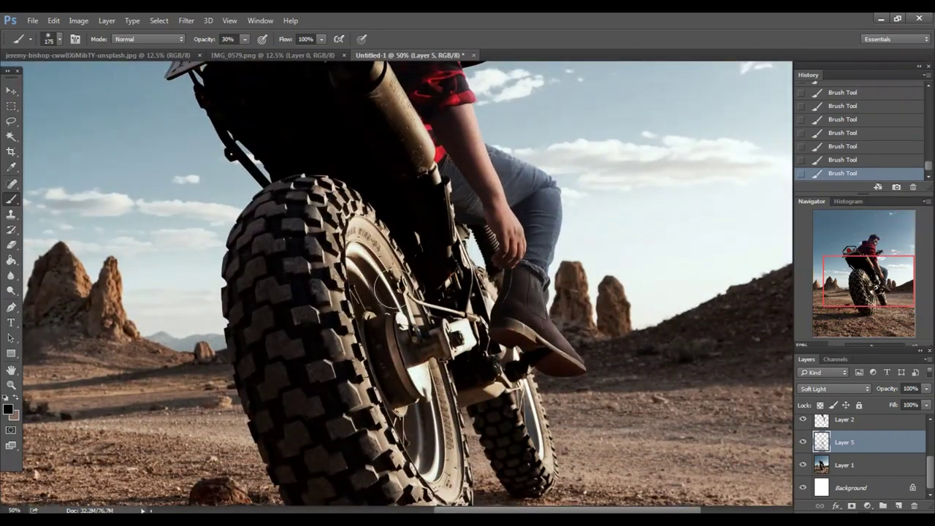
{"action": "scroll", "coordinate": [435, 285], "scroll_direction": "up", "scroll_amount": 1}
{"action": "scroll", "coordinate": [438, 268], "scroll_direction": "up", "scroll_amount": 1}
{"action": "left_click_drag", "start_coordinate": [495, 292], "coordinate": [496, 322]}
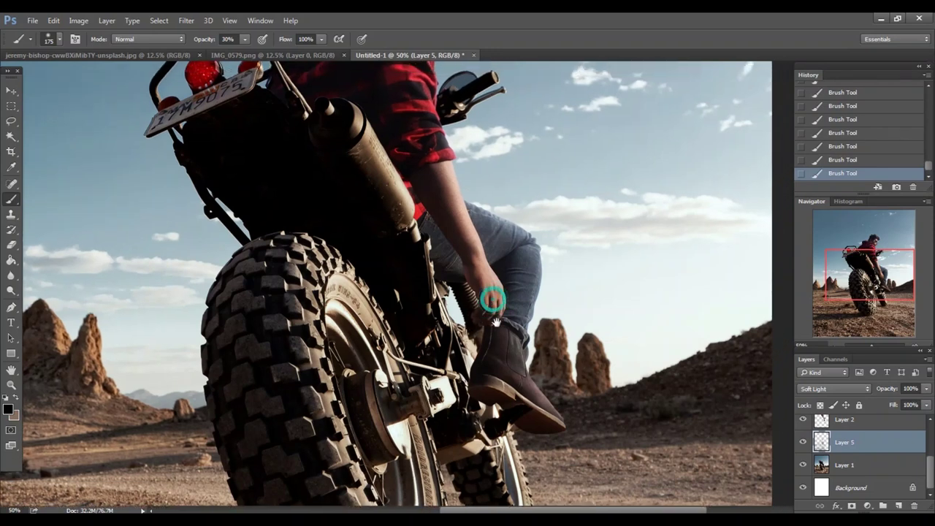
Add Layer 6 above Layer 5 and set up a soft round brush at 100% opacity
{"action": "left_click", "coordinate": [897, 505]}
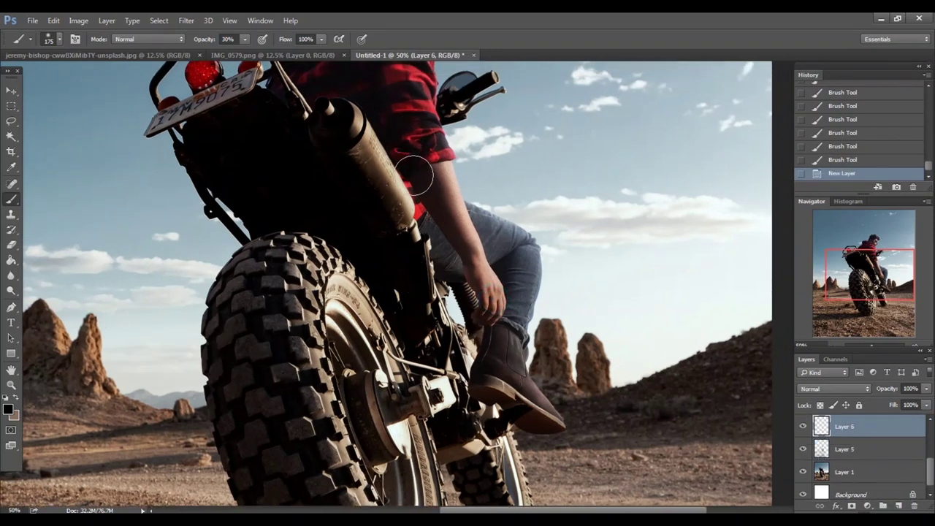
{"action": "left_click_drag", "start_coordinate": [428, 300], "coordinate": [424, 299]}
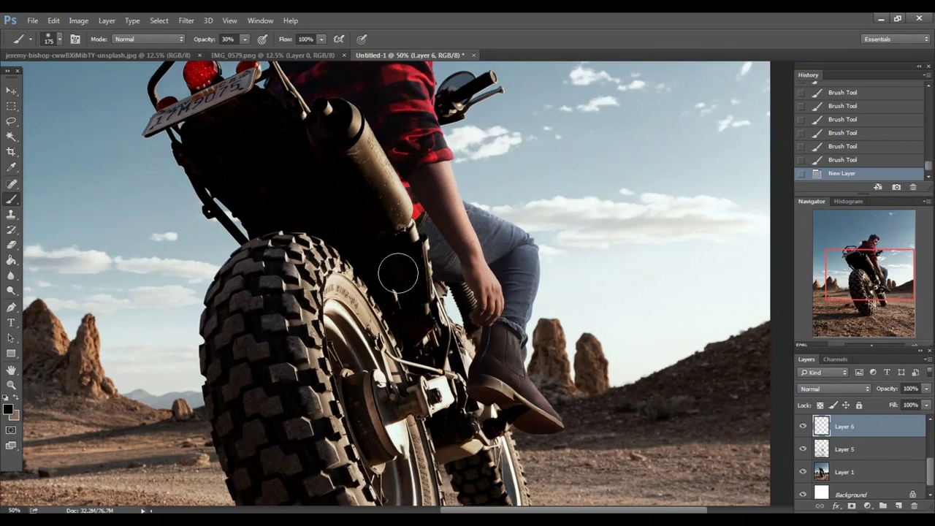
{"action": "left_click_drag", "start_coordinate": [363, 315], "coordinate": [368, 324]}
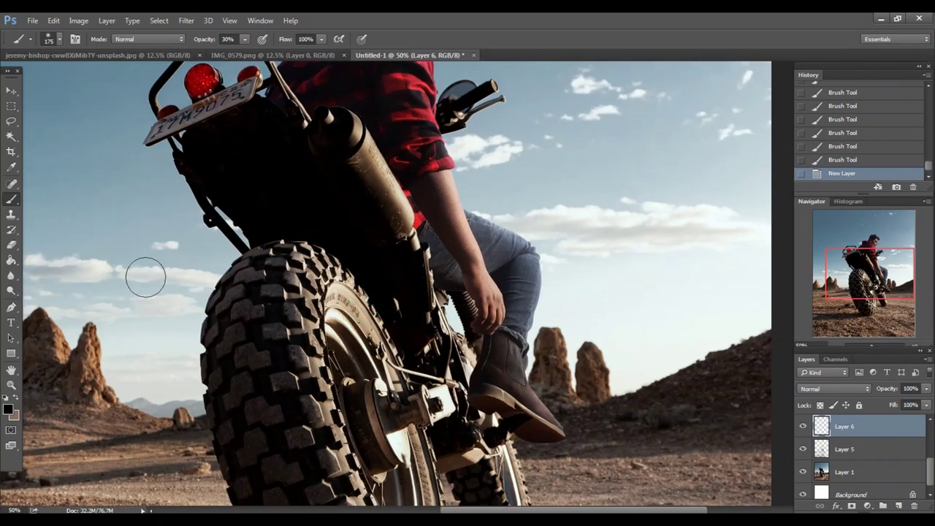
{"action": "right_click", "coordinate": [310, 227]}
{"action": "left_click", "coordinate": [433, 335]}
{"action": "key", "text": "Return"}
{"action": "type", "text": "100"}
{"action": "key", "text": "Return"}
{"action": "scroll", "coordinate": [368, 283], "scroll_direction": "up", "scroll_amount": 1}
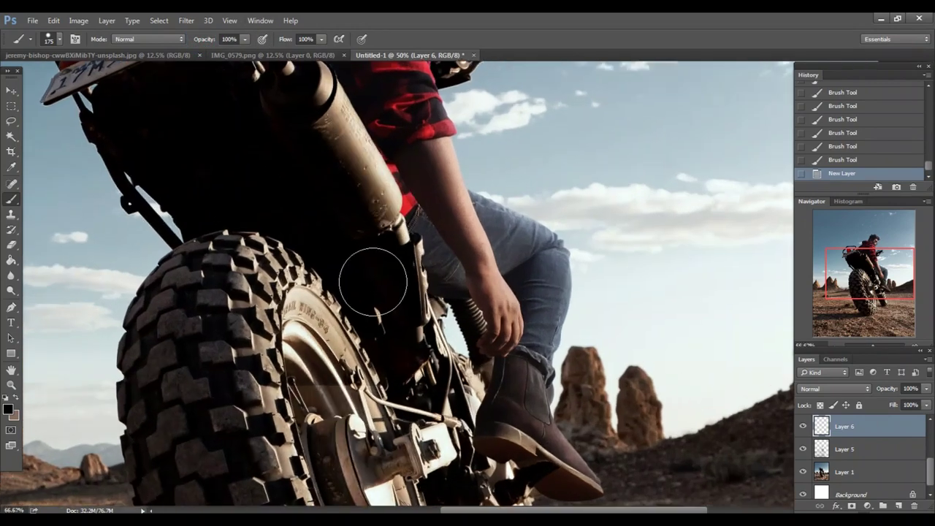
{"action": "right_click", "coordinate": [368, 282]}
{"action": "key", "text": "Return"}
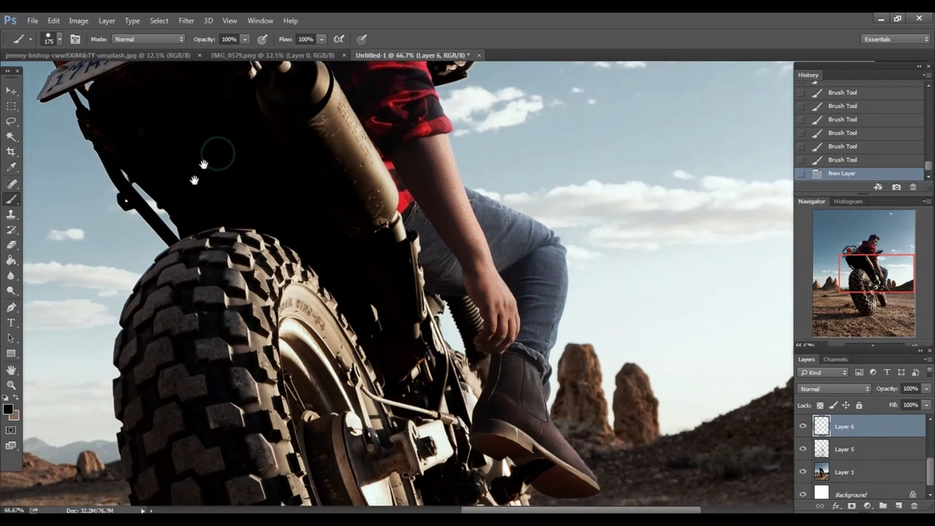
Paint black shadows along the exhaust and over the rear bracket, using 100 px then 30 px brushes
{"action": "mouse_move", "coordinate": [453, 222]}
{"action": "left_mouse_down"}
{"action": "mouse_move", "coordinate": [439, 235]}
{"action": "mouse_move", "coordinate": [451, 242]}
{"action": "left_mouse_up"}
{"action": "key", "text": "["}
{"action": "key", "text": "["}
{"action": "key", "text": "["}
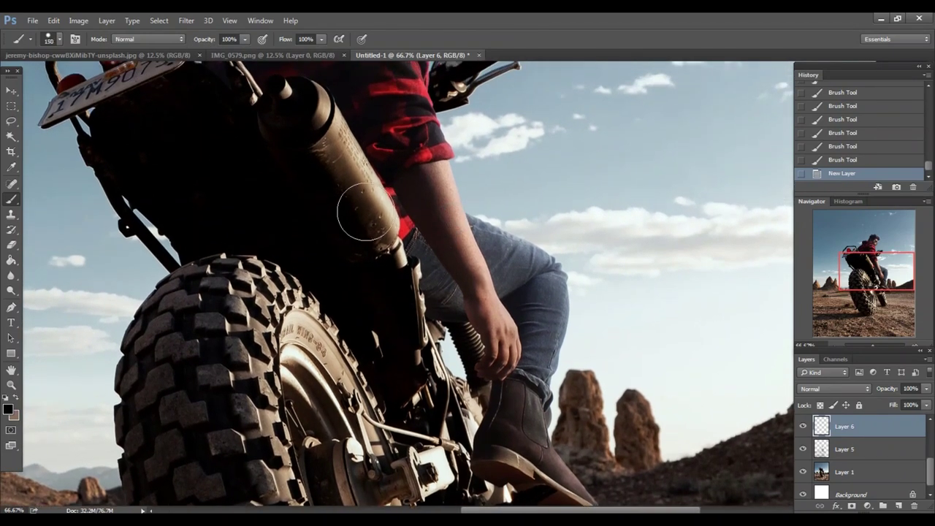
{"action": "left_click_drag", "start_coordinate": [380, 189], "coordinate": [381, 190]}
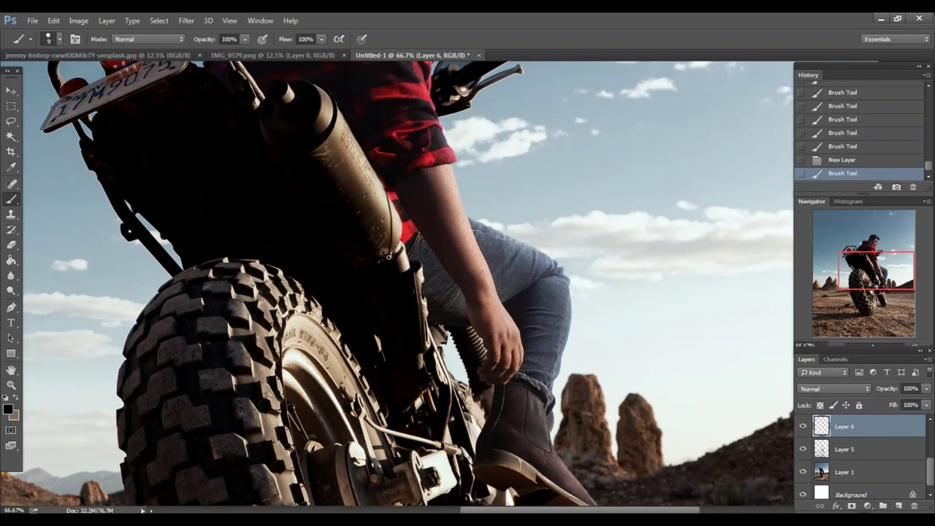
{"action": "left_click_drag", "start_coordinate": [388, 258], "coordinate": [395, 229]}
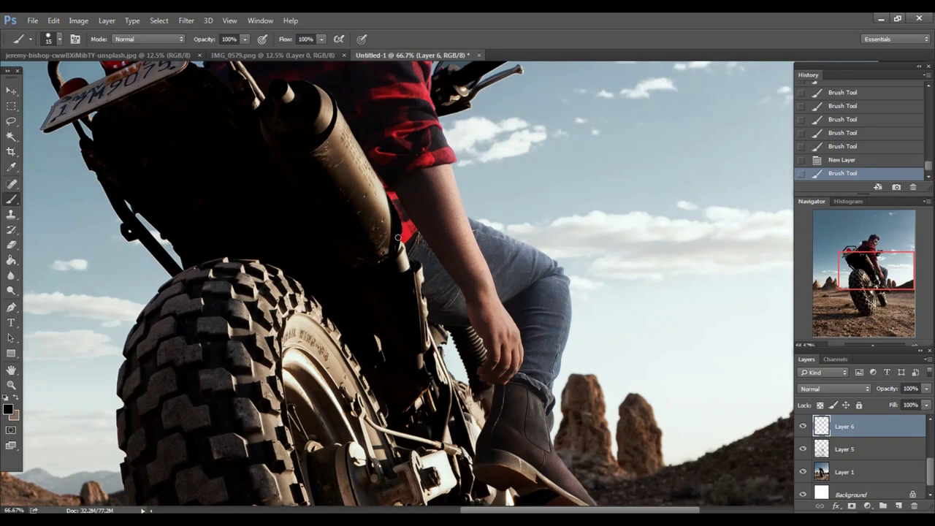
{"action": "mouse_move", "coordinate": [396, 263]}
{"action": "left_mouse_down"}
{"action": "mouse_move", "coordinate": [372, 210]}
{"action": "mouse_move", "coordinate": [400, 156]}
{"action": "left_mouse_up"}
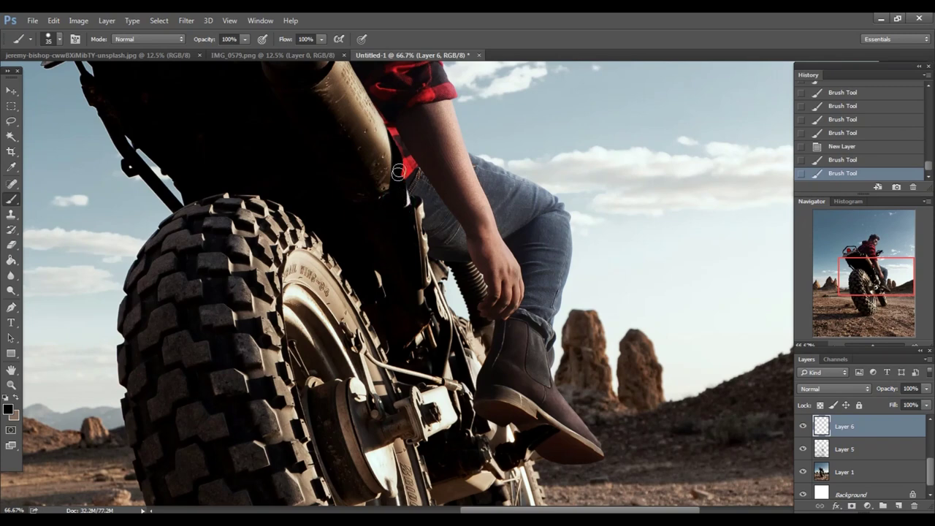
{"action": "left_click_drag", "start_coordinate": [385, 230], "coordinate": [391, 205]}
{"action": "key", "text": "bracketright"}
{"action": "scroll", "coordinate": [356, 270], "scroll_direction": "down", "scroll_amount": 2}
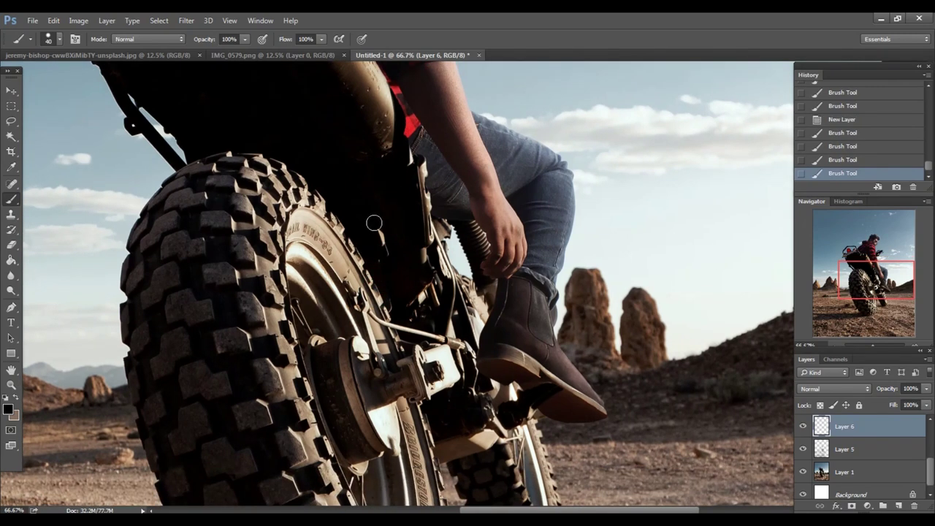
{"action": "left_click_drag", "start_coordinate": [363, 235], "coordinate": [362, 252]}
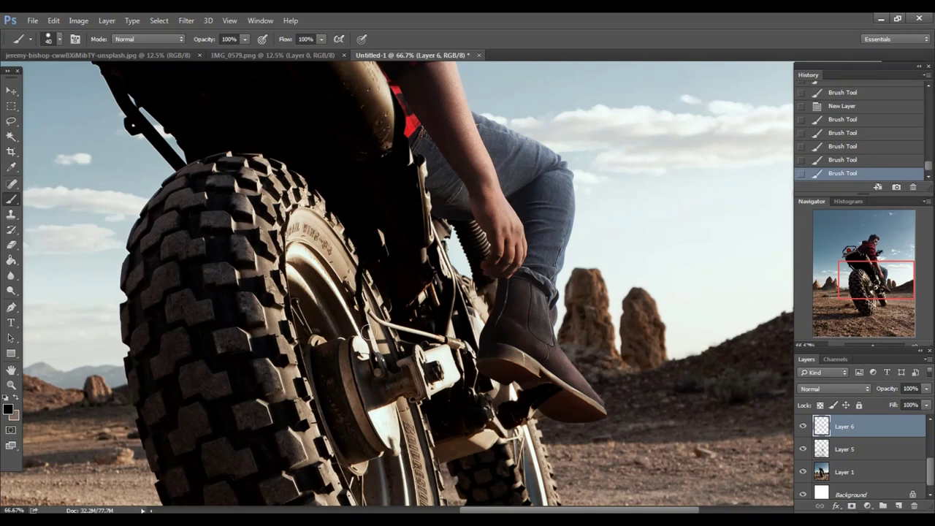
{"action": "left_click_drag", "start_coordinate": [381, 351], "coordinate": [384, 338]}
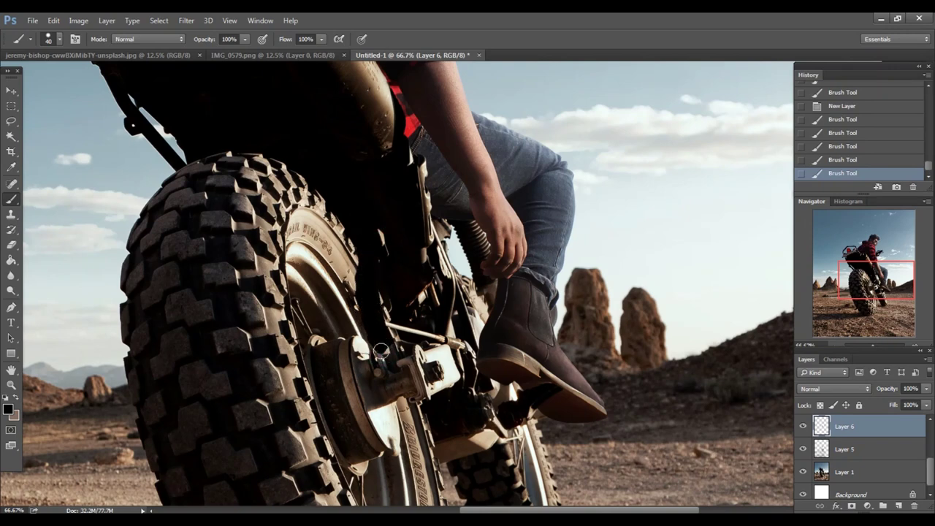
{"action": "key", "text": "bracketleft"}
{"action": "scroll", "coordinate": [392, 279], "scroll_direction": "right", "scroll_amount": 1}
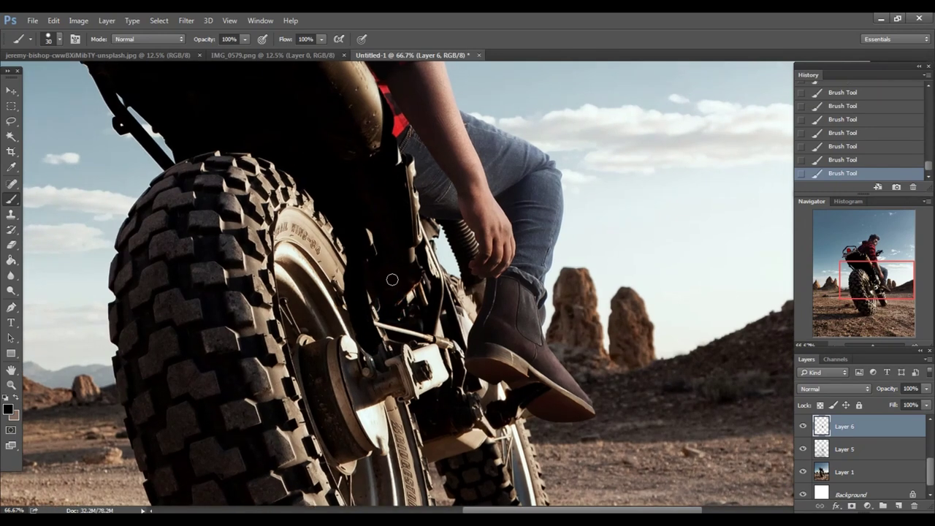
{"action": "left_click_drag", "start_coordinate": [488, 289], "coordinate": [483, 306]}
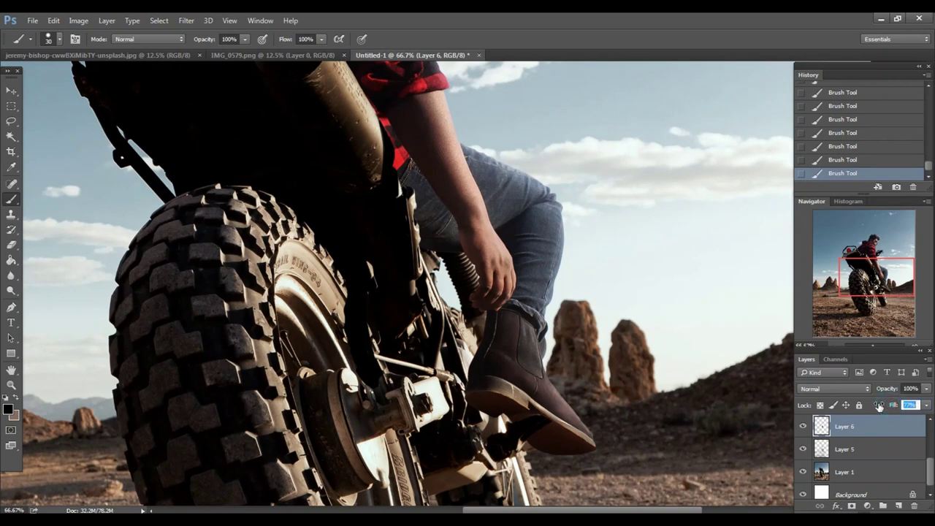
Lower Layer 6's Fill to 60% and zoom out to review the whole photo
{"action": "left_click_drag", "start_coordinate": [878, 406], "coordinate": [870, 406]}
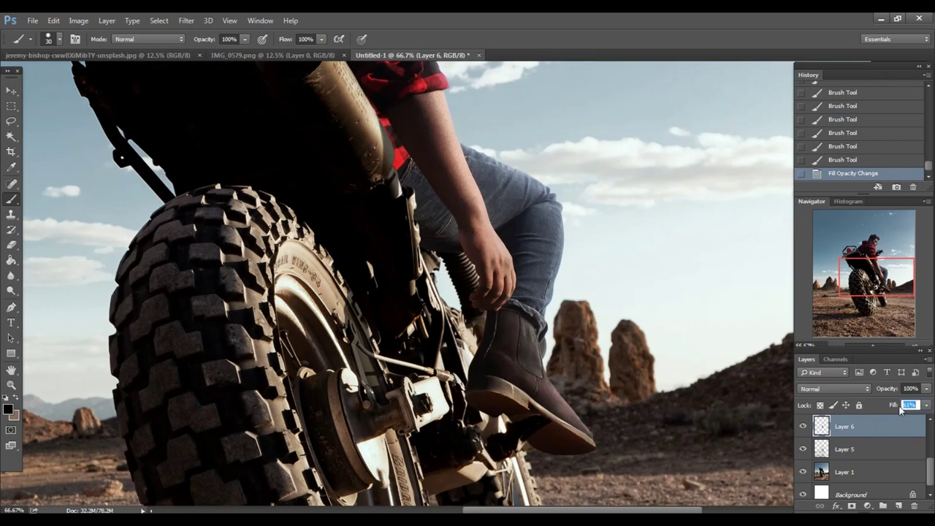
{"action": "type", "text": "60"}
{"action": "key", "text": "ctrl+minus"}
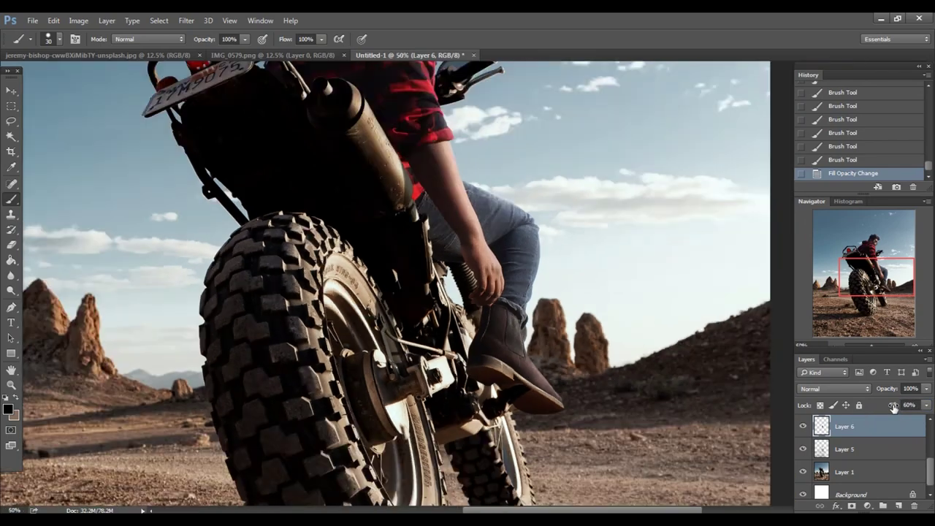
{"action": "key", "text": "ctrl+minus"}
{"action": "left_click_drag", "start_coordinate": [559, 286], "coordinate": [556, 333]}
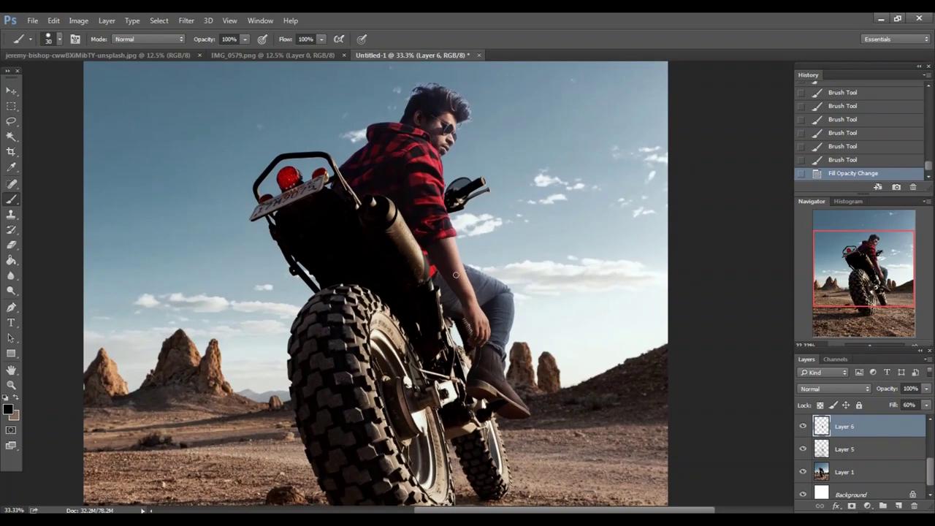
{"action": "scroll", "coordinate": [449, 279], "scroll_direction": "up", "scroll_amount": 1}
{"action": "scroll", "coordinate": [444, 242], "scroll_direction": "down", "scroll_amount": 1}
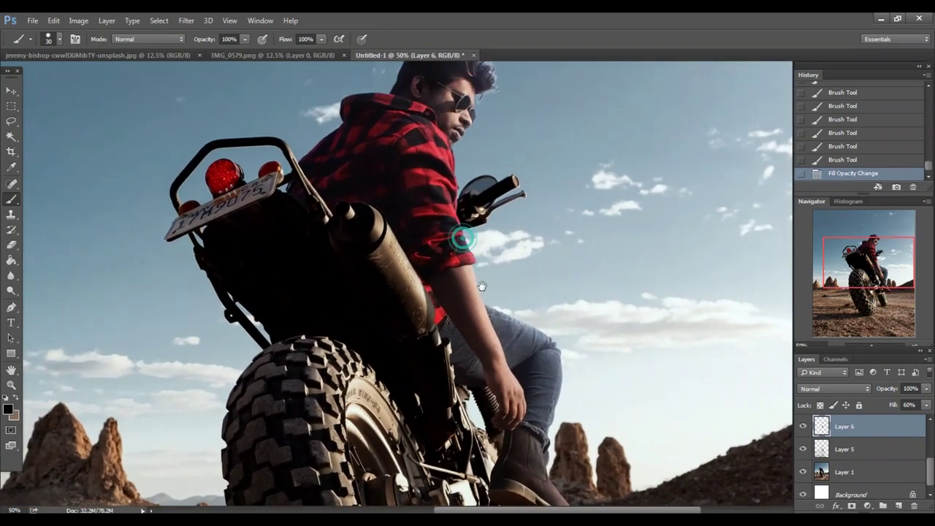
{"action": "scroll", "coordinate": [479, 256], "scroll_direction": "down", "scroll_amount": 1}
{"action": "scroll", "coordinate": [483, 263], "scroll_direction": "up", "scroll_amount": 1}
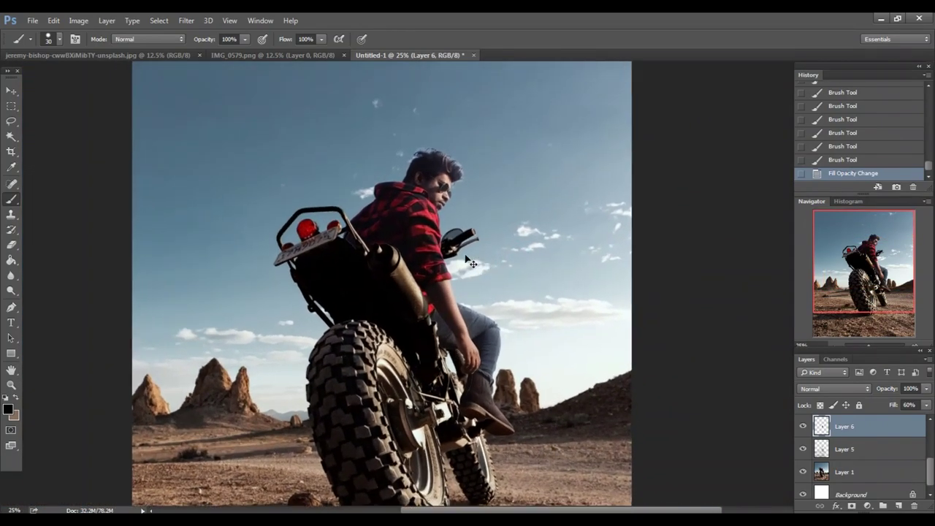
{"action": "scroll", "coordinate": [439, 176], "scroll_direction": "up", "scroll_amount": 1}
{"action": "left_click_drag", "start_coordinate": [432, 162], "coordinate": [440, 184]}
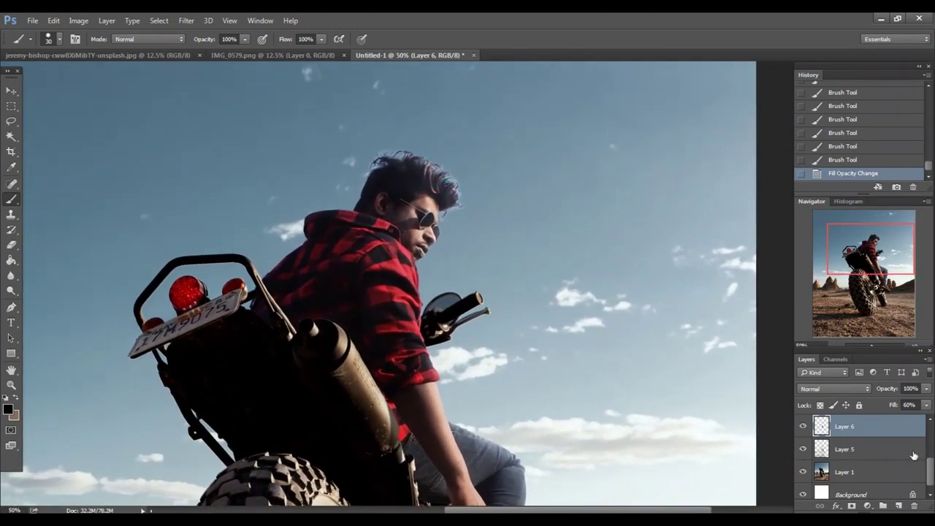
{"action": "scroll", "coordinate": [912, 455], "scroll_direction": "up", "scroll_amount": 3}
Add a Color-blend layer above Layer 4 with the rider's outline loaded as a selection
{"action": "left_click", "coordinate": [883, 441]}
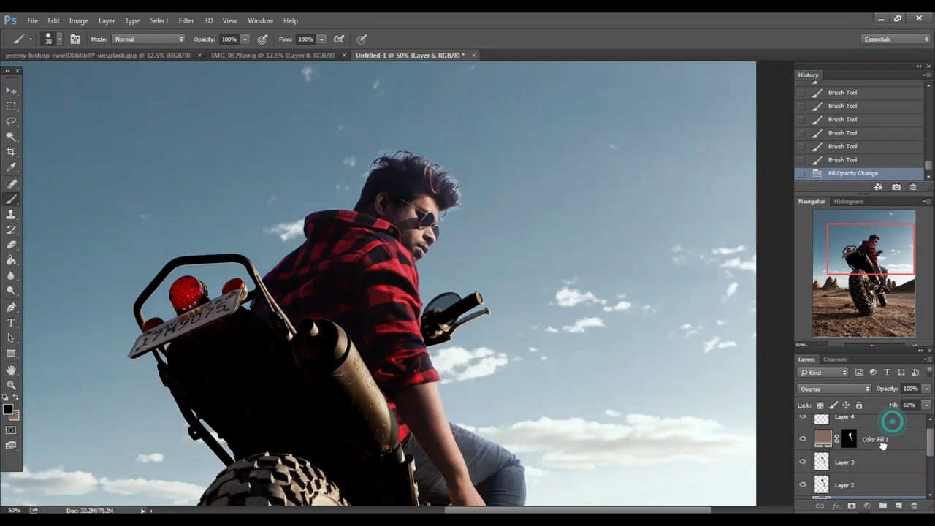
{"action": "left_click", "coordinate": [892, 420]}
{"action": "mouse_move", "coordinate": [928, 447]}
{"action": "left_mouse_down"}
{"action": "mouse_move", "coordinate": [914, 466]}
{"action": "mouse_move", "coordinate": [930, 457]}
{"action": "mouse_move", "coordinate": [905, 466]}
{"action": "left_mouse_up"}
{"action": "left_click", "coordinate": [897, 507]}
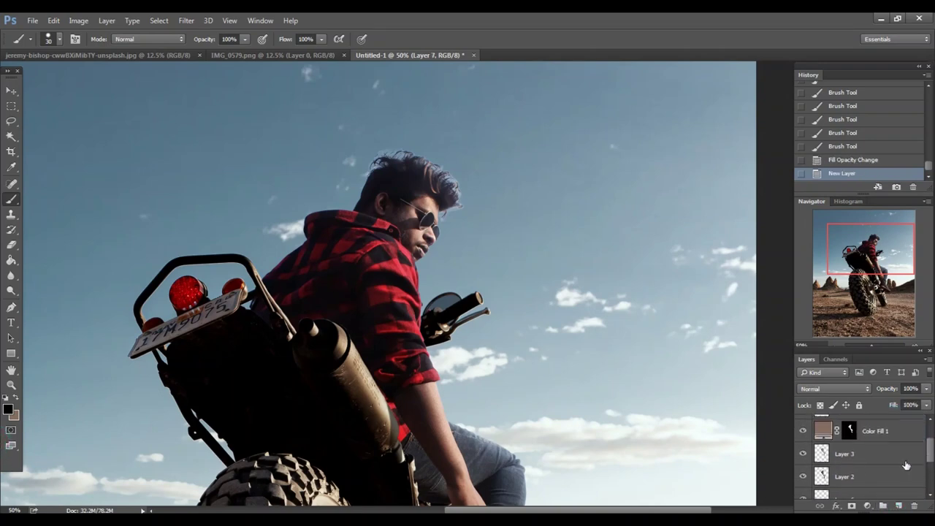
{"action": "left_click", "coordinate": [823, 476], "text": "ctrl"}
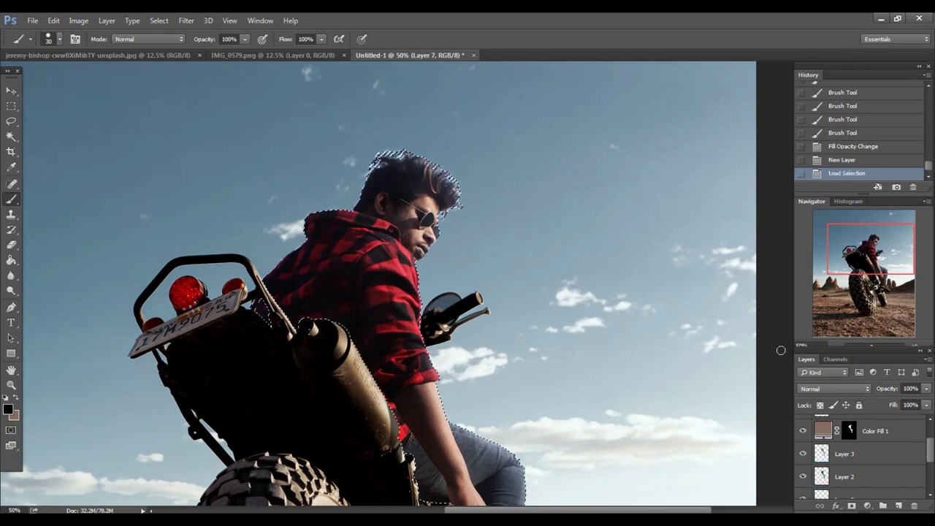
{"action": "left_click", "coordinate": [832, 389]}
{"action": "left_click", "coordinate": [805, 371]}
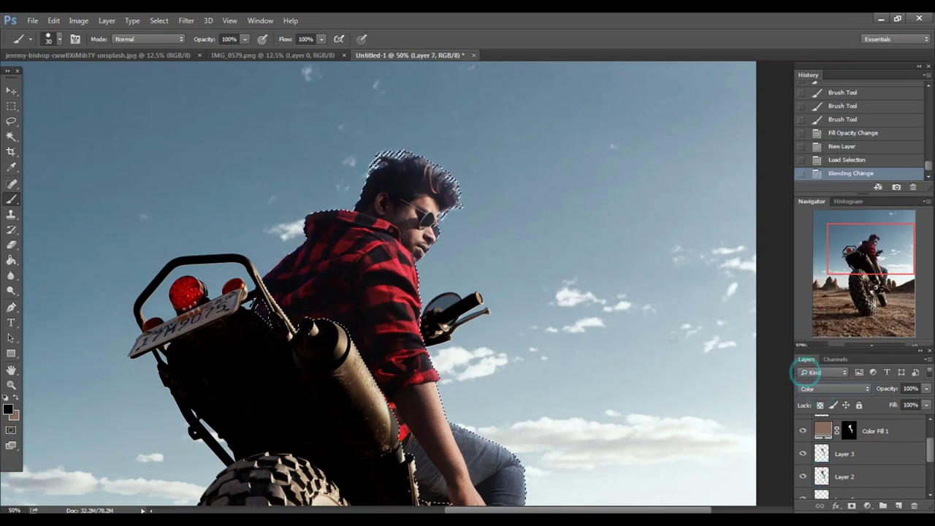
Set a brown paint colour at 18% brush opacity, size 90, zoomed to the rider's head
{"action": "left_click", "coordinate": [16, 397]}
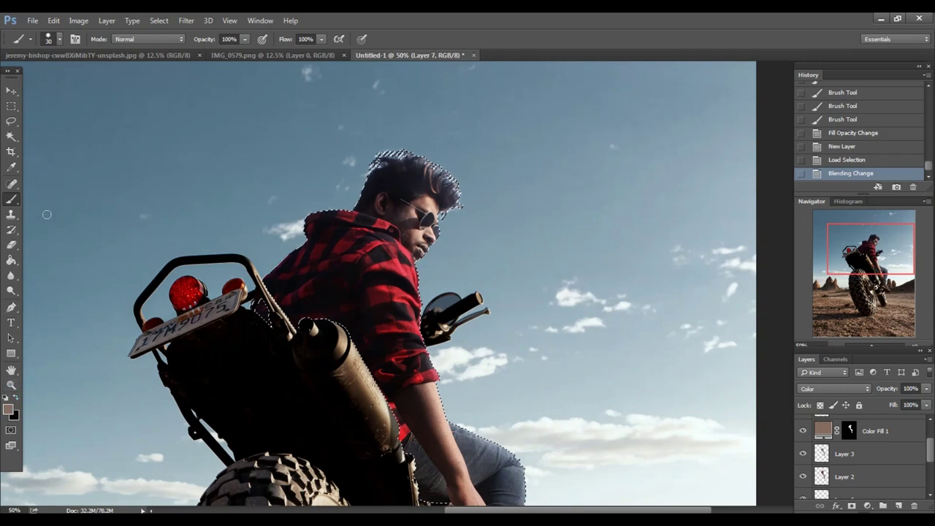
{"action": "left_click_drag", "start_coordinate": [205, 39], "coordinate": [167, 64]}
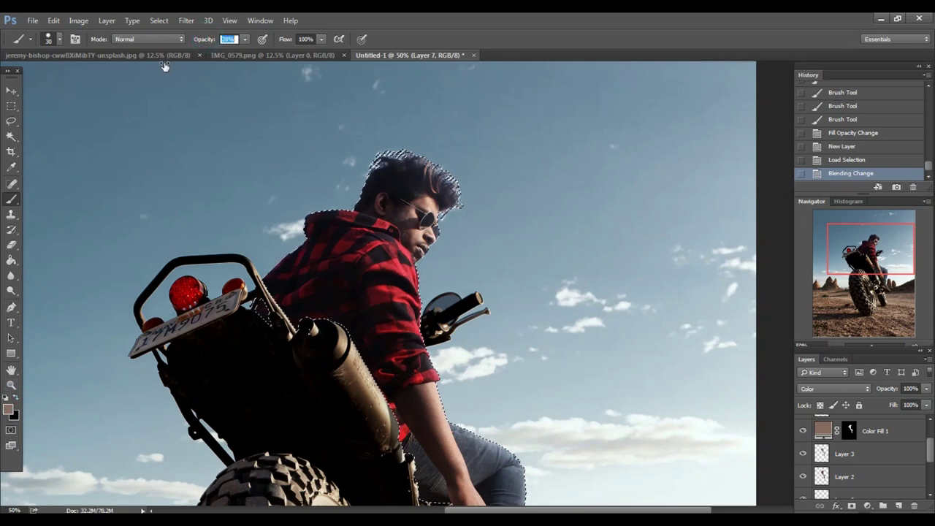
{"action": "key", "text": "ctrl+plus"}
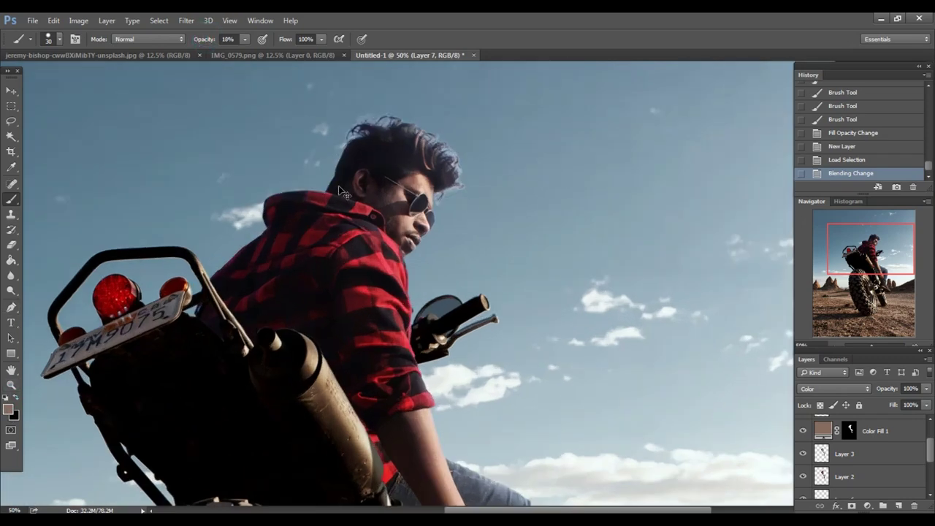
{"action": "right_click", "coordinate": [332, 192]}
{"action": "left_click", "coordinate": [428, 306]}
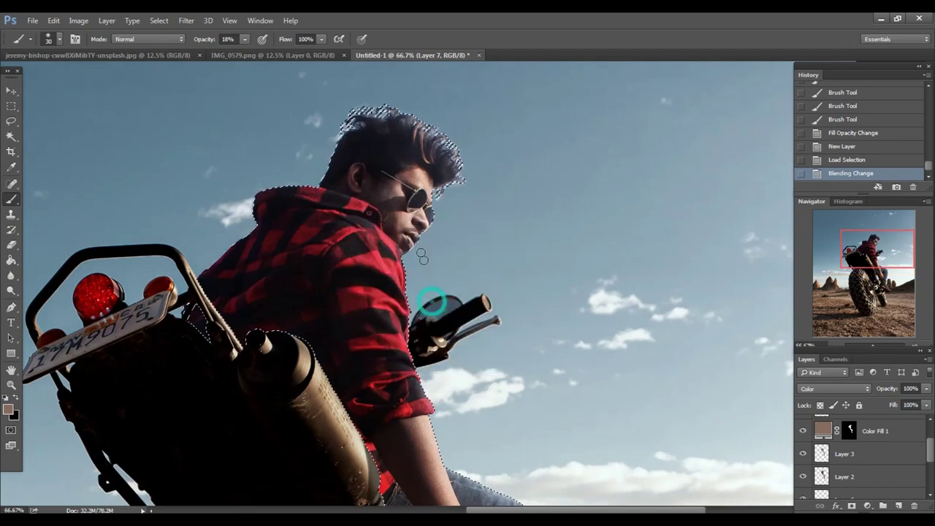
{"action": "left_click_drag", "start_coordinate": [386, 175], "coordinate": [401, 230]}
{"action": "key", "text": "ctrl+plus"}
{"action": "key", "text": "bracketright"}
{"action": "key", "text": "bracketright"}
{"action": "key", "text": "bracketright"}
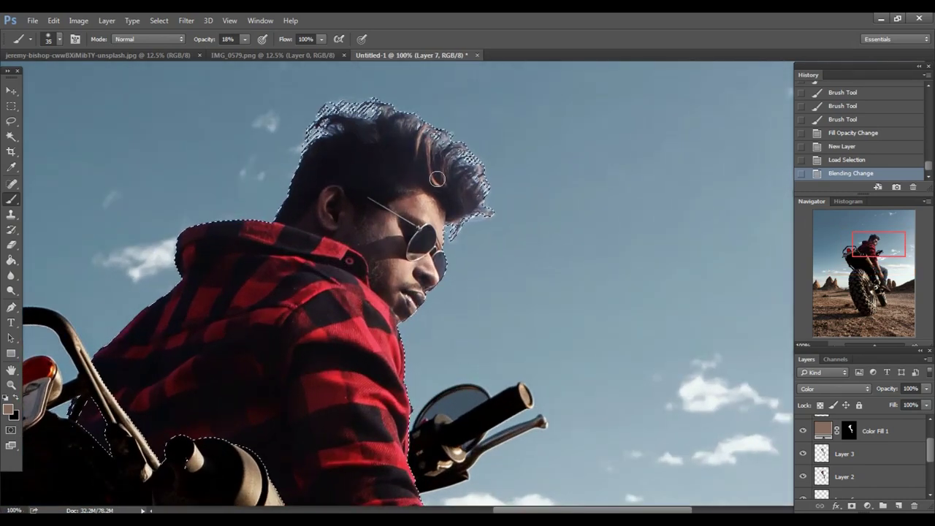
Paint brown tint over the rider's hair, using a size-50 brush on the top
{"action": "left_click", "coordinate": [462, 170]}
{"action": "left_click_drag", "start_coordinate": [462, 171], "coordinate": [488, 199]}
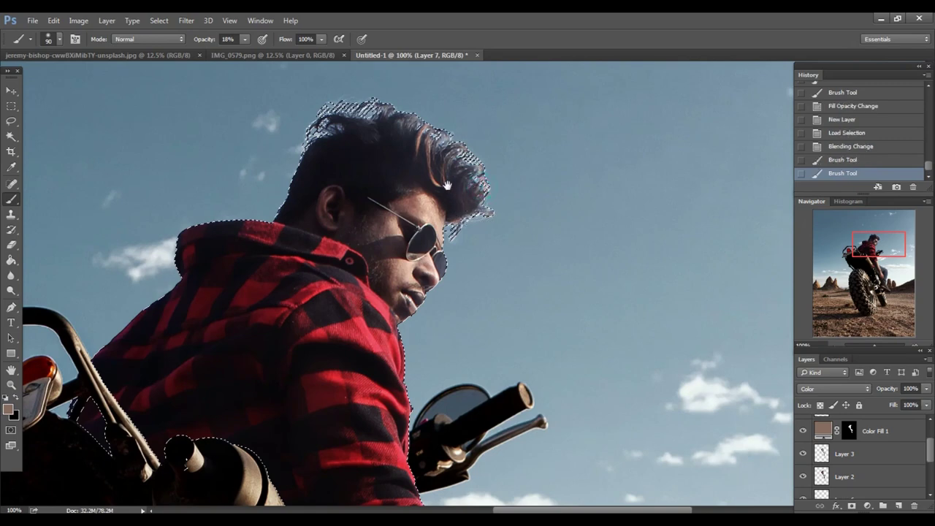
{"action": "left_click_drag", "start_coordinate": [438, 157], "coordinate": [454, 211]}
{"action": "left_click", "coordinate": [434, 183]}
{"action": "key", "text": "bracketleft"}
{"action": "key", "text": "bracketleft"}
{"action": "key", "text": "bracketleft"}
{"action": "left_click", "coordinate": [365, 156]}
{"action": "left_click", "coordinate": [340, 183]}
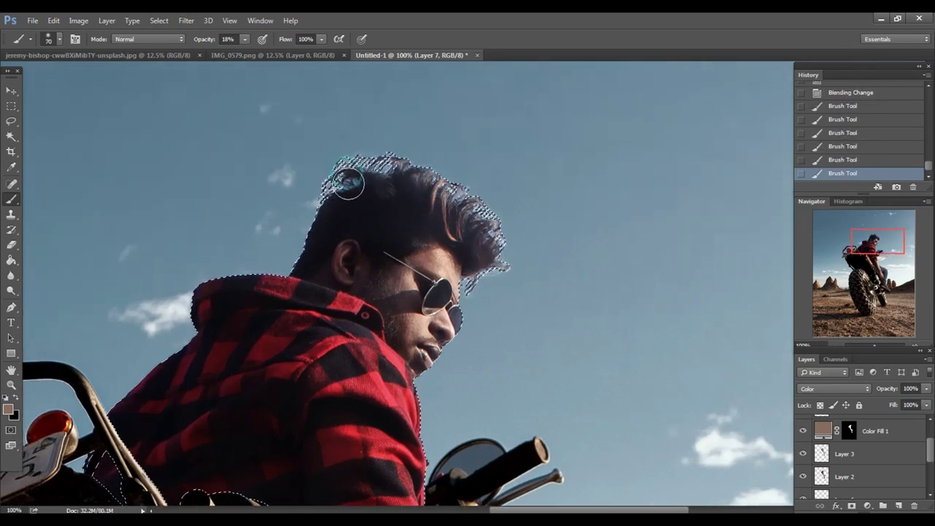
{"action": "left_click", "coordinate": [371, 168]}
Add size-60 brown dabs on the right side of the hair, then drop the rider selection
{"action": "key", "text": "bracketright"}
{"action": "left_click", "coordinate": [492, 275]}
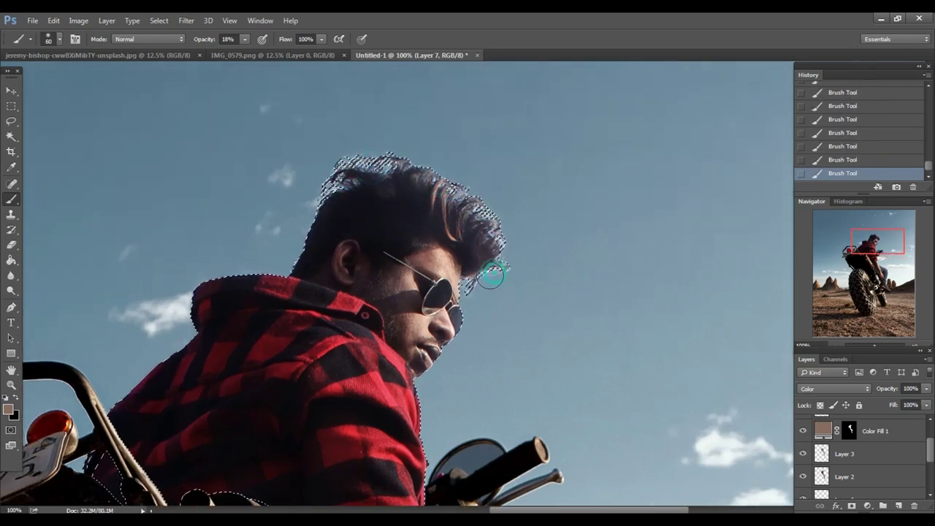
{"action": "left_click", "coordinate": [420, 229]}
{"action": "left_click", "coordinate": [417, 192]}
{"action": "key", "text": "bracketright"}
{"action": "key", "text": "bracketright"}
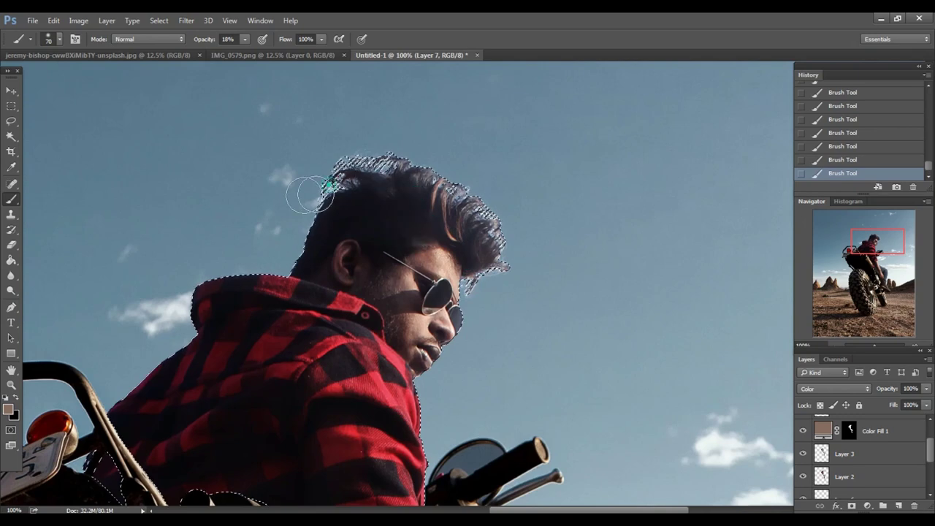
{"action": "left_click", "coordinate": [11, 121]}
{"action": "left_click", "coordinate": [39, 136]}
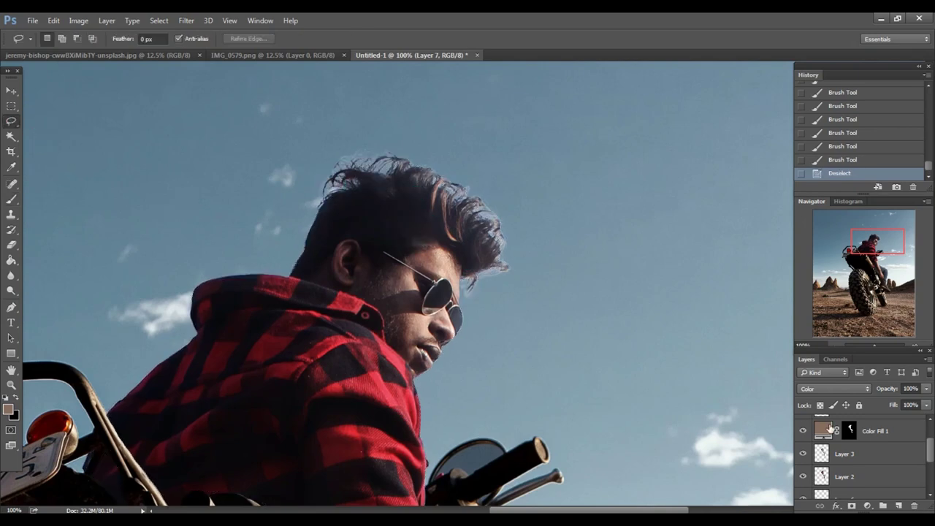
Select Layer 1 with the bike and ground framed in view
{"action": "key", "text": "ctrl+minus"}
{"action": "key", "text": "ctrl+minus"}
{"action": "key", "text": "ctrl+minus"}
{"action": "key", "text": "ctrl+minus"}
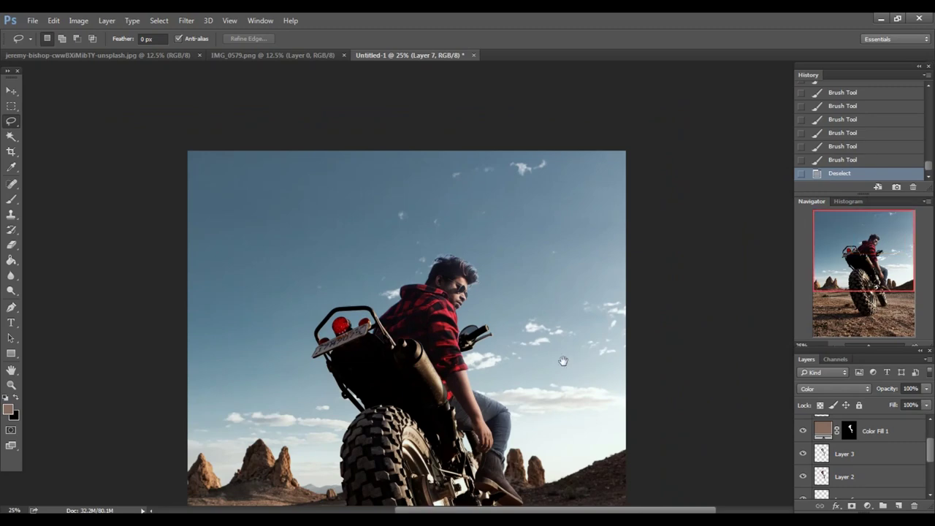
{"action": "left_click_drag", "start_coordinate": [563, 361], "coordinate": [616, 316]}
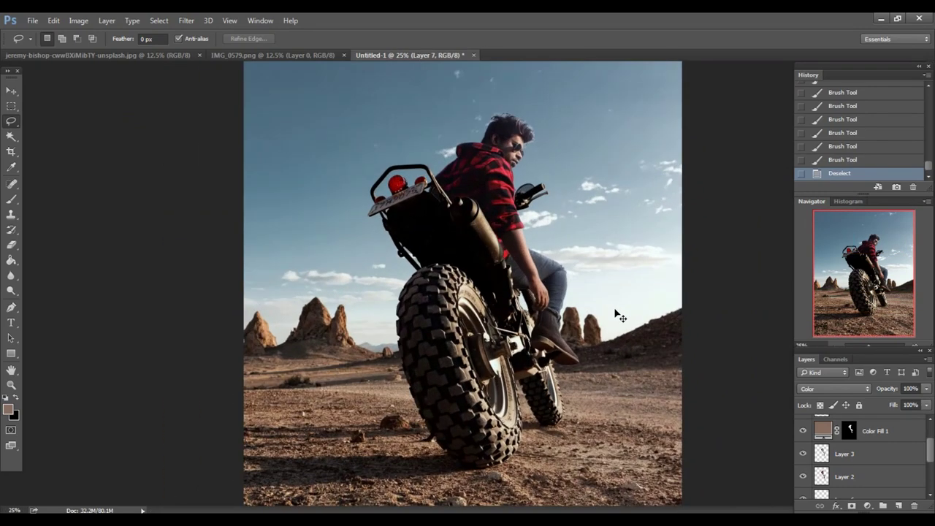
{"action": "key", "text": "ctrl+plus"}
{"action": "left_click_drag", "start_coordinate": [614, 424], "coordinate": [583, 348]}
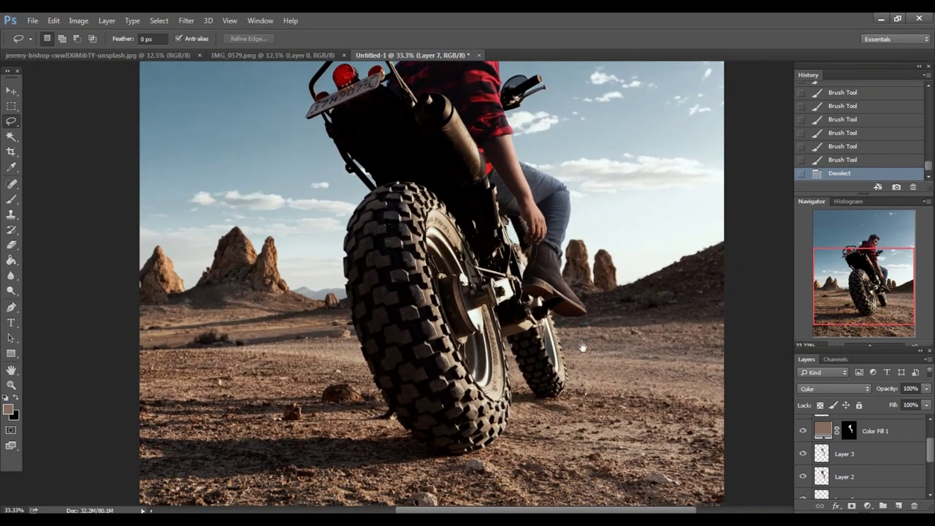
{"action": "left_click_drag", "start_coordinate": [931, 456], "coordinate": [932, 482]}
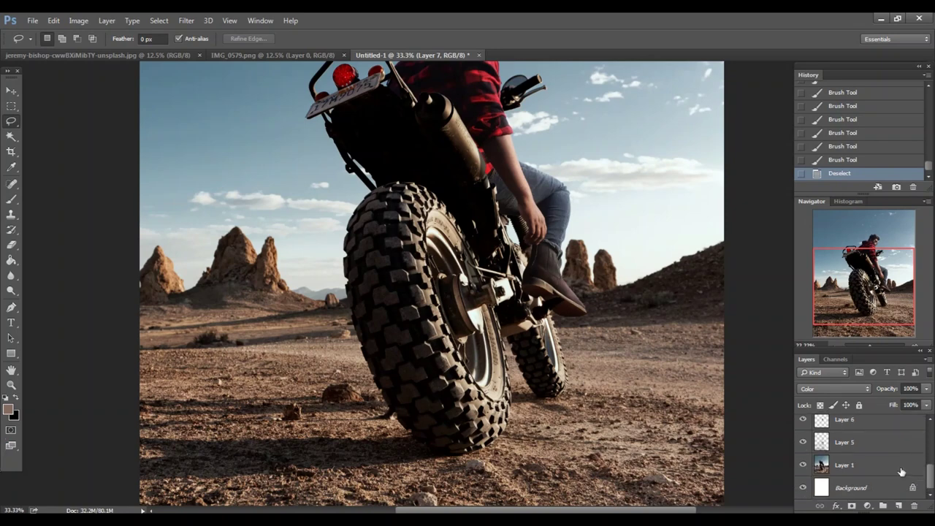
{"action": "left_click", "coordinate": [843, 464]}
{"action": "left_click_drag", "start_coordinate": [499, 323], "coordinate": [475, 300]}
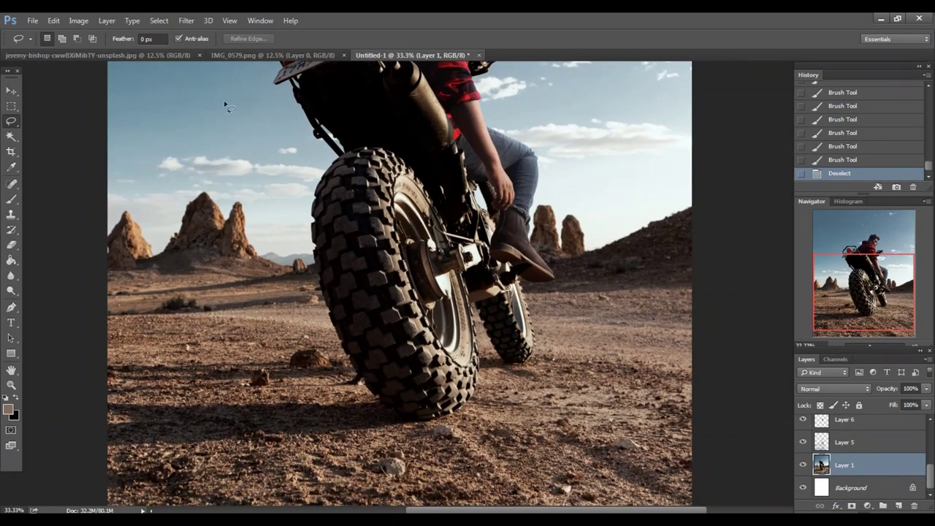
Apply Unsharp Mask to Layer 1 with Amount 138, Radius 1.0, Threshold 0
{"action": "left_click", "coordinate": [184, 20]}
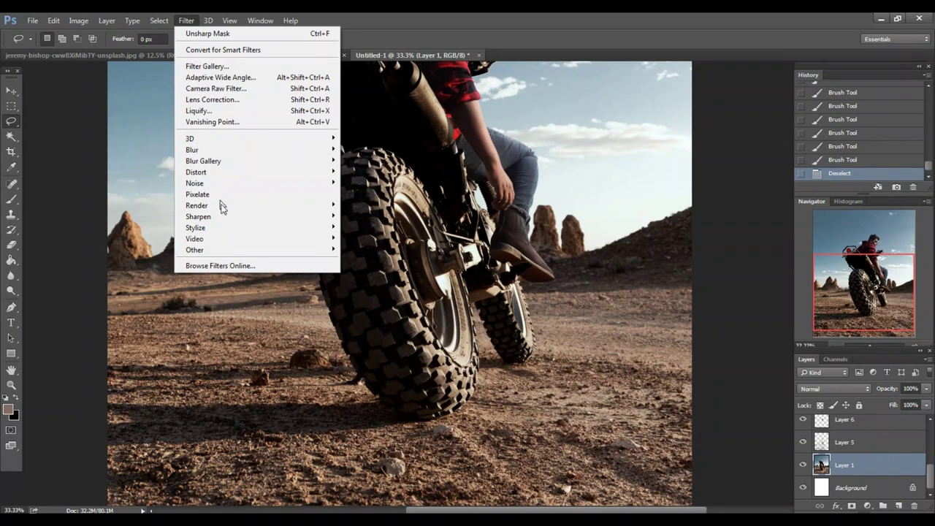
{"action": "mouse_move", "coordinate": [198, 216]}
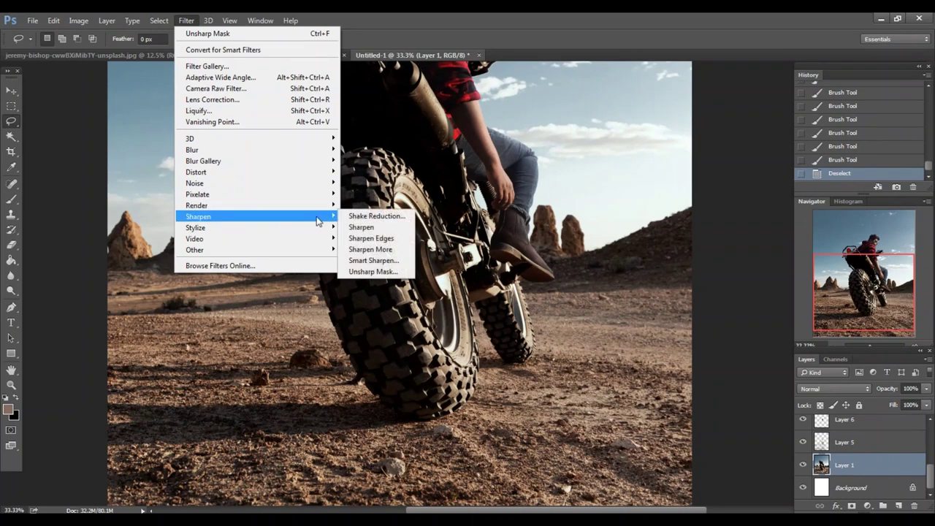
{"action": "left_click", "coordinate": [358, 272]}
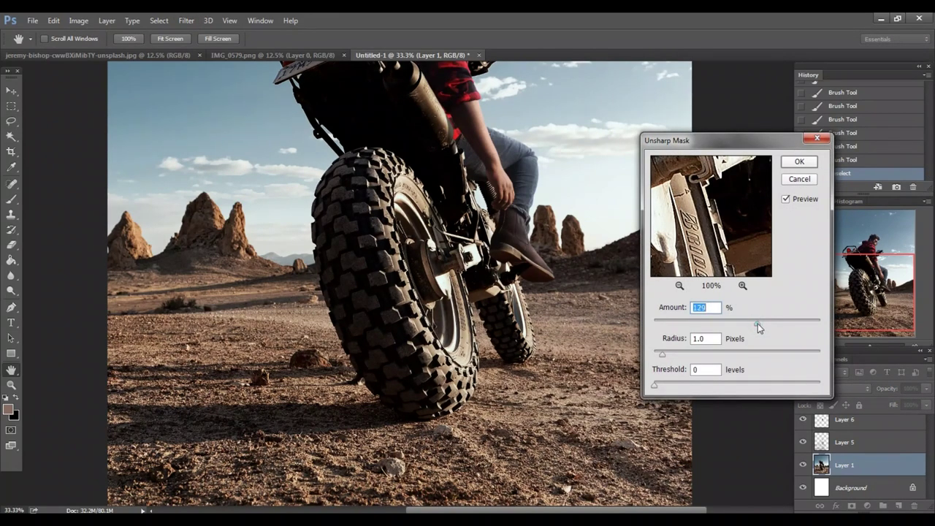
{"action": "left_click_drag", "start_coordinate": [757, 323], "coordinate": [760, 323]}
{"action": "left_click_drag", "start_coordinate": [709, 138], "coordinate": [701, 127]}
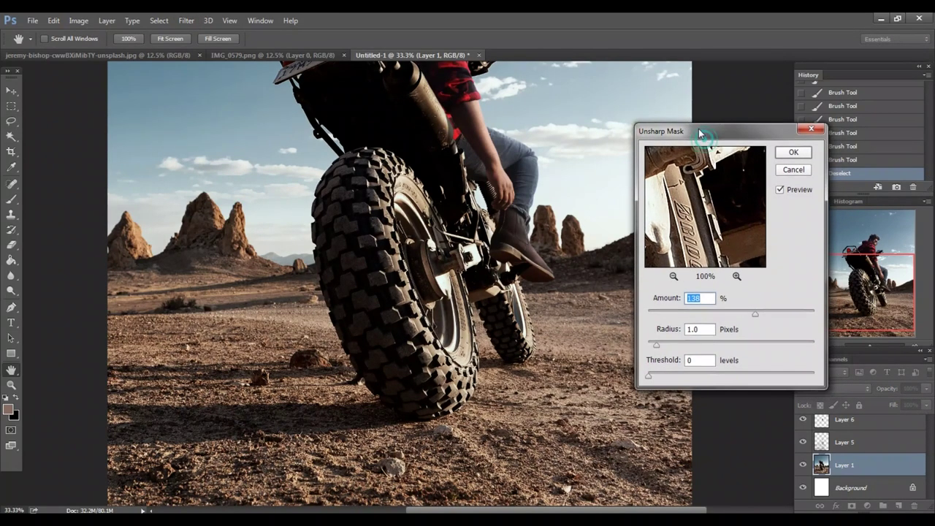
{"action": "left_click", "coordinate": [790, 153]}
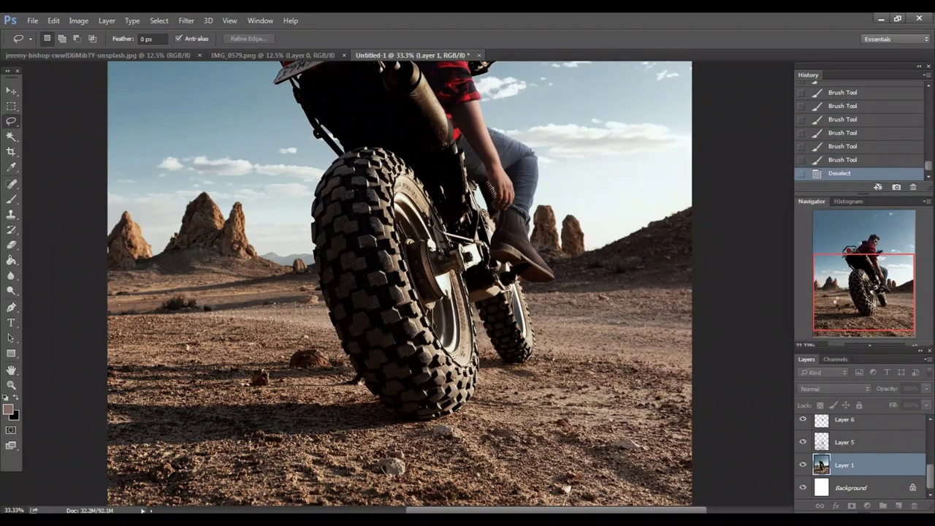
{"action": "left_click_drag", "start_coordinate": [850, 308], "coordinate": [858, 286]}
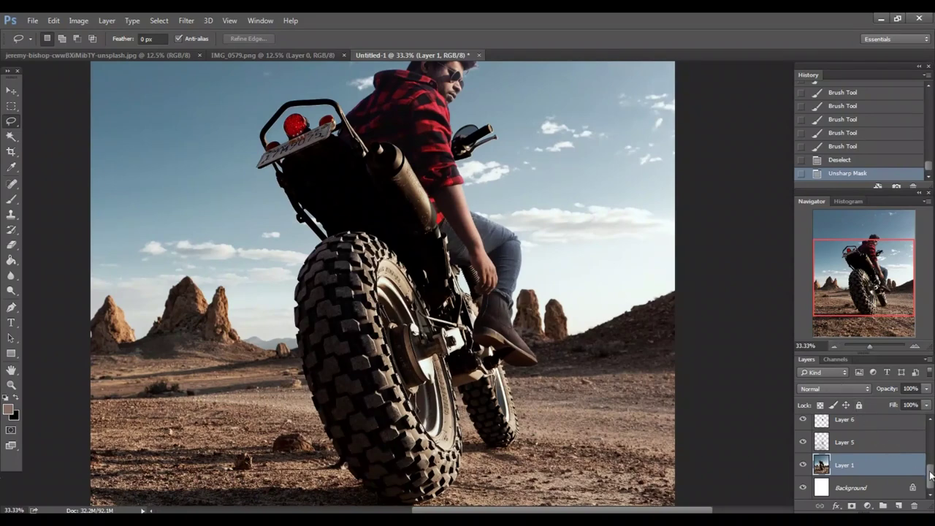
Select Layer 2, the rider layer
{"action": "left_click_drag", "start_coordinate": [929, 475], "coordinate": [930, 453]}
{"action": "left_click", "coordinate": [844, 467]}
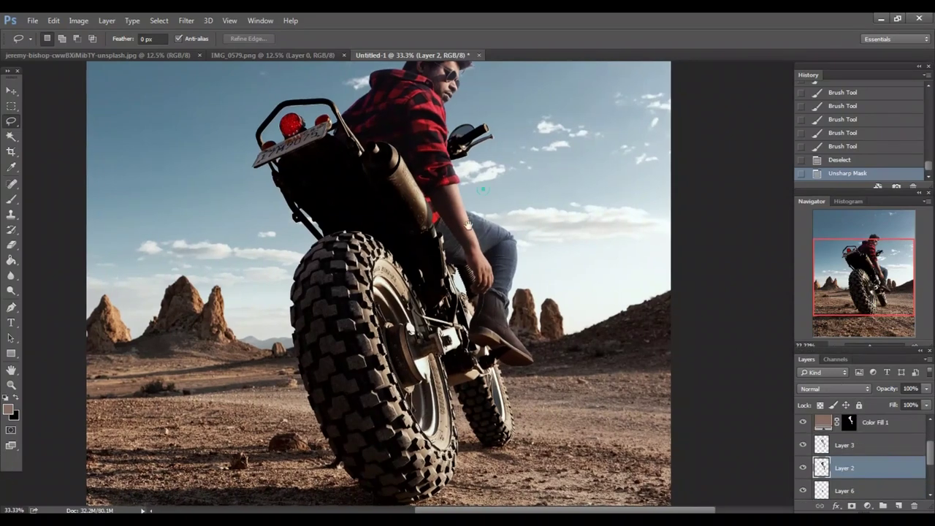
{"action": "scroll", "coordinate": [467, 225], "scroll_direction": "up", "scroll_amount": 3}
{"action": "scroll", "coordinate": [468, 224], "scroll_direction": "up", "scroll_amount": 1}
Sharpen Layer 2 with an Unsharp Mask at about 196 amount, then zoom out
{"action": "left_click", "coordinate": [187, 21]}
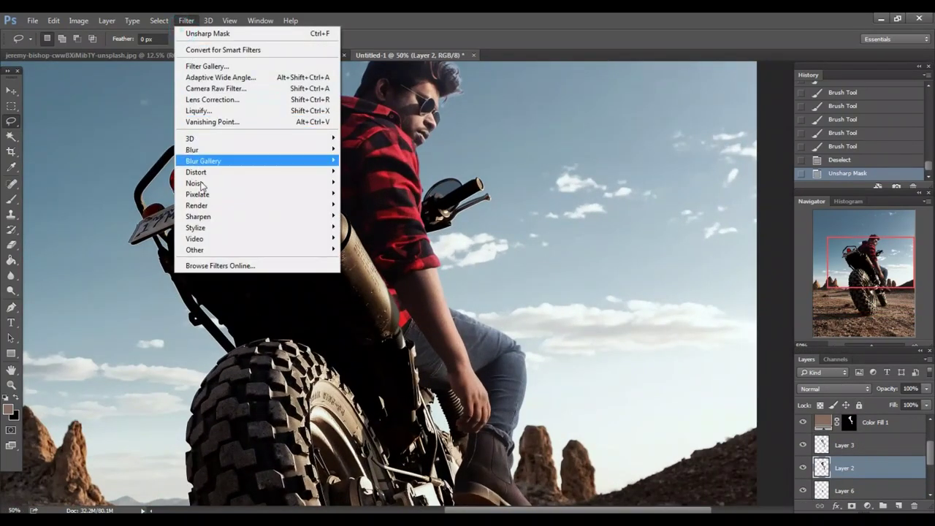
{"action": "left_click", "coordinate": [365, 269]}
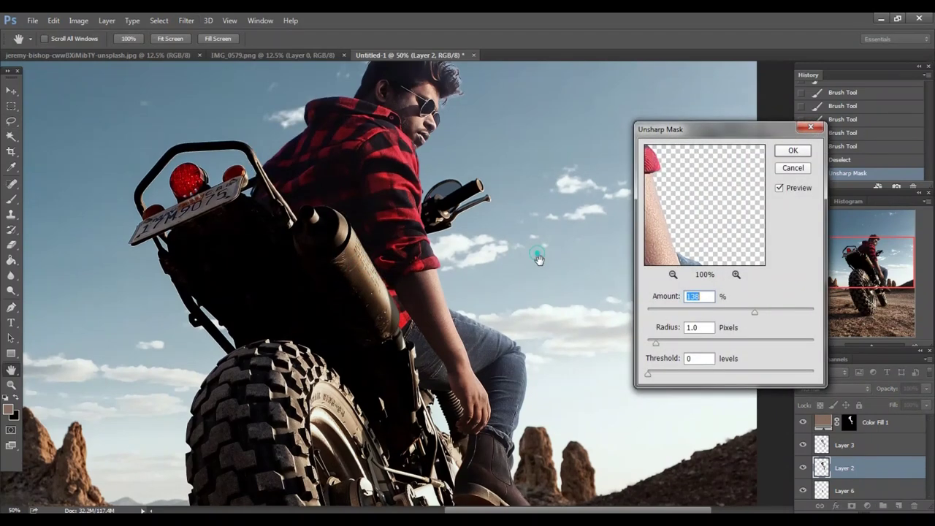
{"action": "left_click_drag", "start_coordinate": [352, 349], "coordinate": [359, 351]}
{"action": "scroll", "coordinate": [372, 332], "scroll_direction": "down", "scroll_amount": 2}
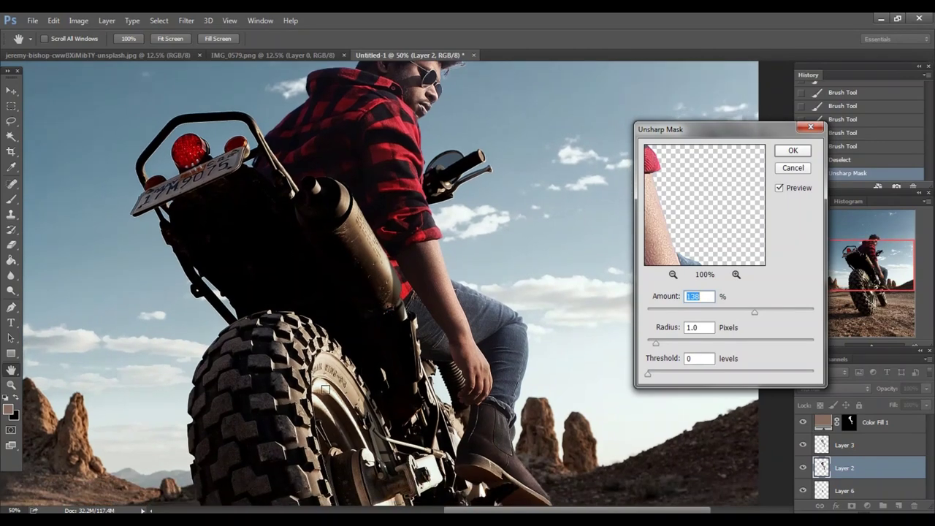
{"action": "scroll", "coordinate": [357, 365], "scroll_direction": "down", "scroll_amount": 5}
{"action": "scroll", "coordinate": [358, 365], "scroll_direction": "up", "scroll_amount": 5}
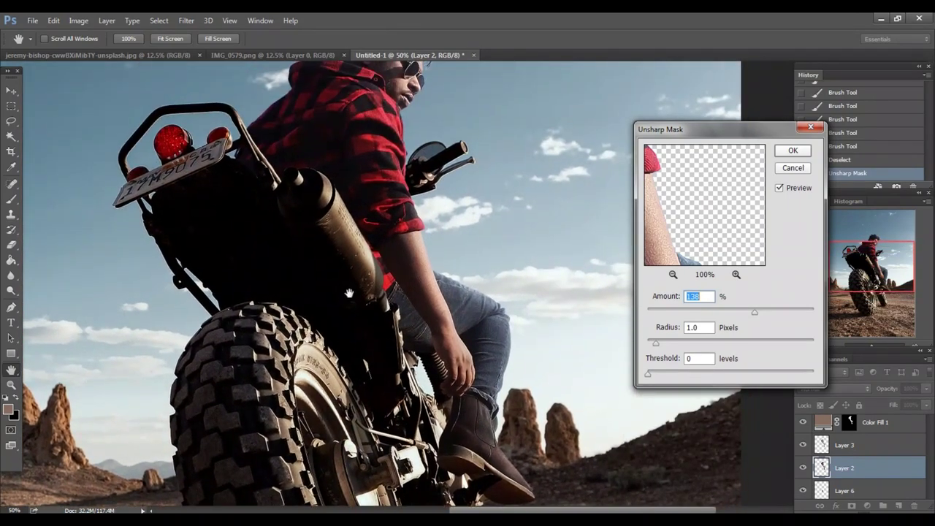
{"action": "scroll", "coordinate": [399, 291], "scroll_direction": "up", "scroll_amount": 3}
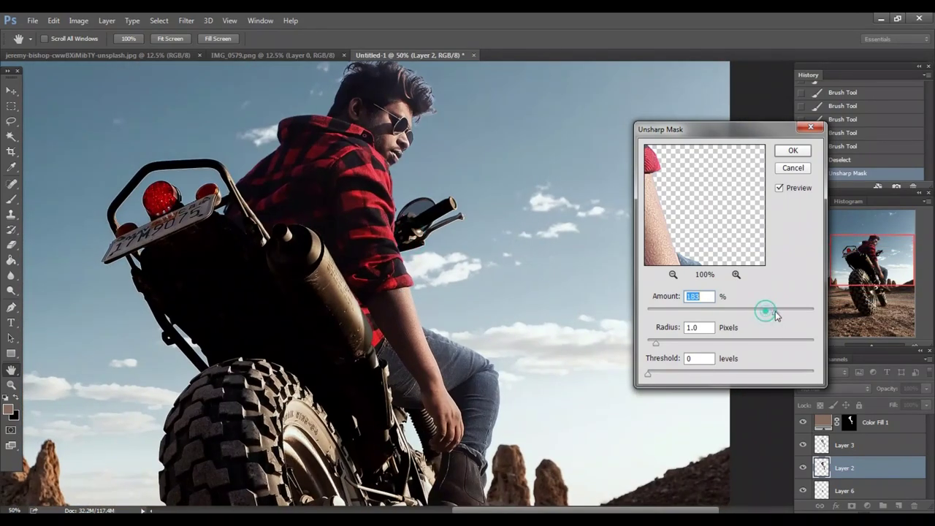
{"action": "left_click_drag", "start_coordinate": [774, 311], "coordinate": [786, 314]}
{"action": "key", "text": "Return"}
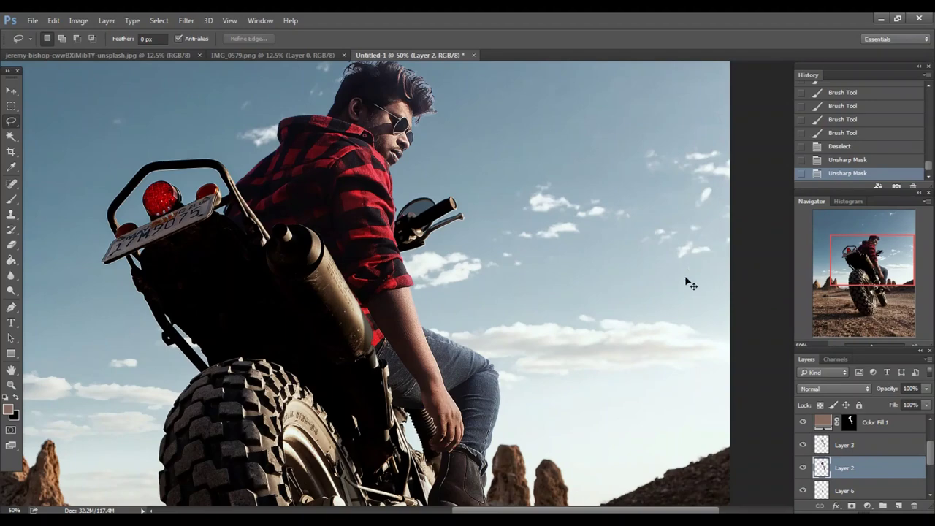
{"action": "key", "text": "ctrl+minus"}
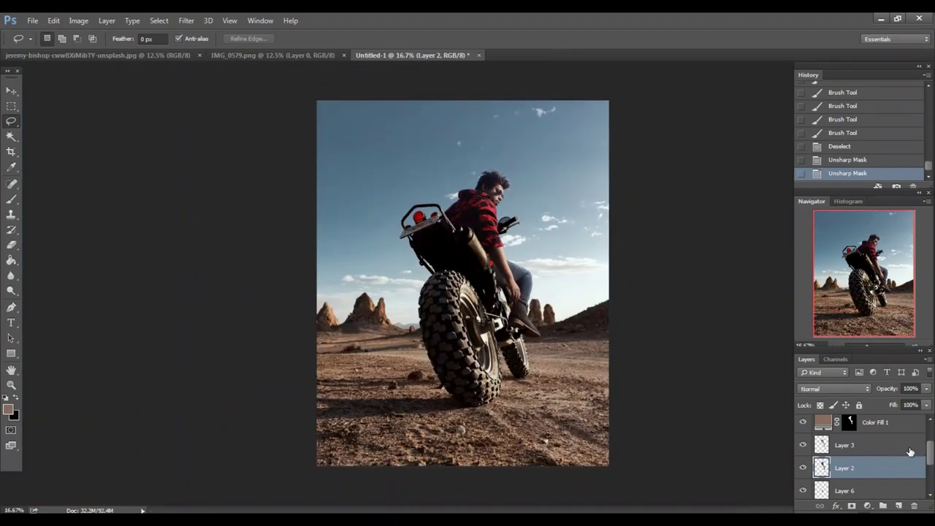
Add Layer 8 above Layer 7 with Screen blending
{"action": "left_click_drag", "start_coordinate": [929, 457], "coordinate": [929, 434]}
{"action": "left_click", "coordinate": [876, 425]}
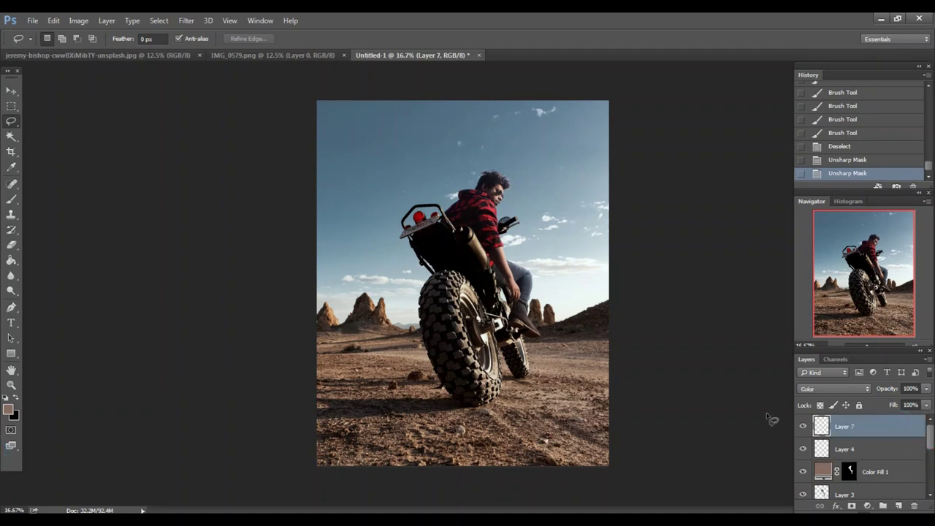
{"action": "left_click", "coordinate": [898, 505]}
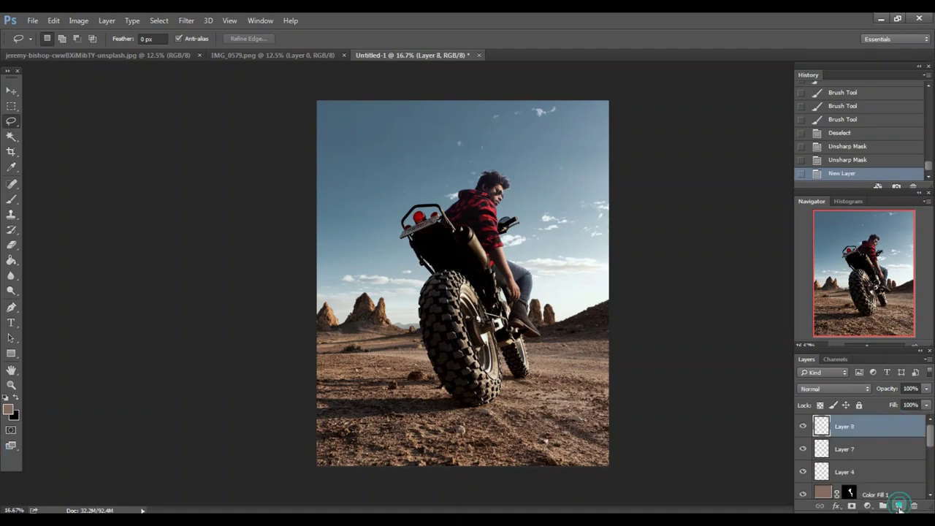
{"action": "left_click", "coordinate": [816, 390]}
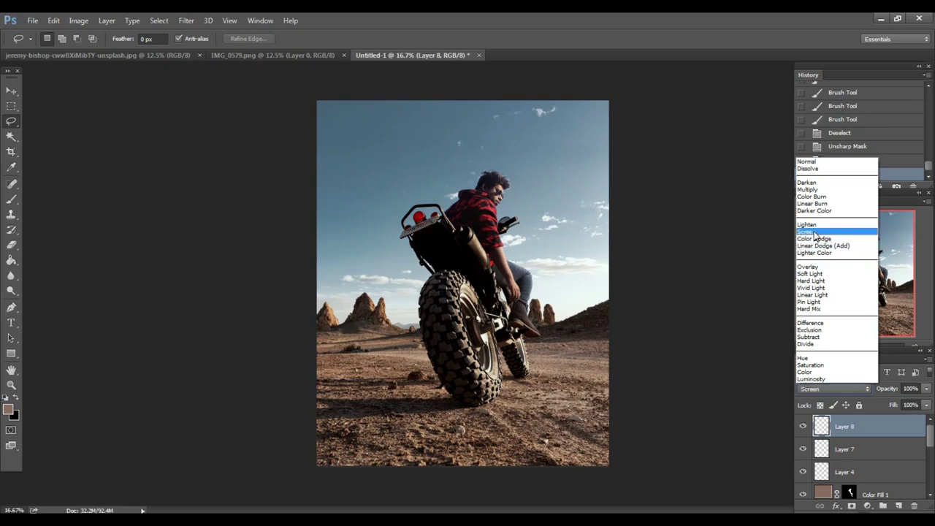
{"action": "left_click", "coordinate": [810, 233]}
Set the foreground colour to white (ffffff) and the brush opacity to 10%
{"action": "left_click", "coordinate": [8, 409]}
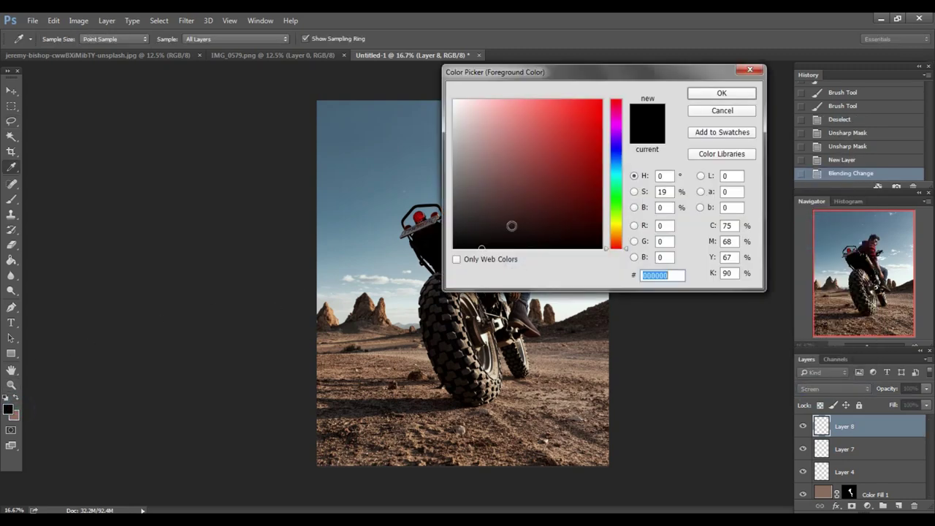
{"action": "type", "text": "ffffff"}
{"action": "key", "text": "Return"}
{"action": "left_click", "coordinate": [11, 198]}
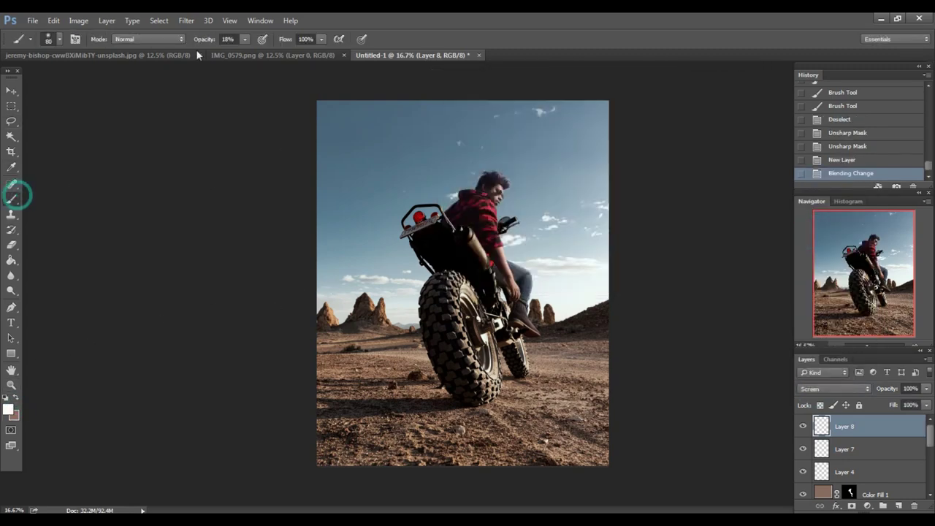
{"action": "left_click", "coordinate": [198, 41]}
Enlarge the soft brush to a huge size of about 3000 px
{"action": "right_click", "coordinate": [423, 189]}
{"action": "key", "text": "bracketright"}
{"action": "key", "text": "Return"}
{"action": "key", "text": "bracketright"}
{"action": "key", "text": "bracketright"}
{"action": "key", "text": "bracketright"}
{"action": "key", "text": "bracketright"}
{"action": "key", "text": "bracketright"}
{"action": "key", "text": "bracketright"}
{"action": "key", "text": "ctrl+plus"}
{"action": "scroll", "coordinate": [585, 210], "scroll_direction": "right", "scroll_amount": 3}
{"action": "key", "text": "bracketleft"}
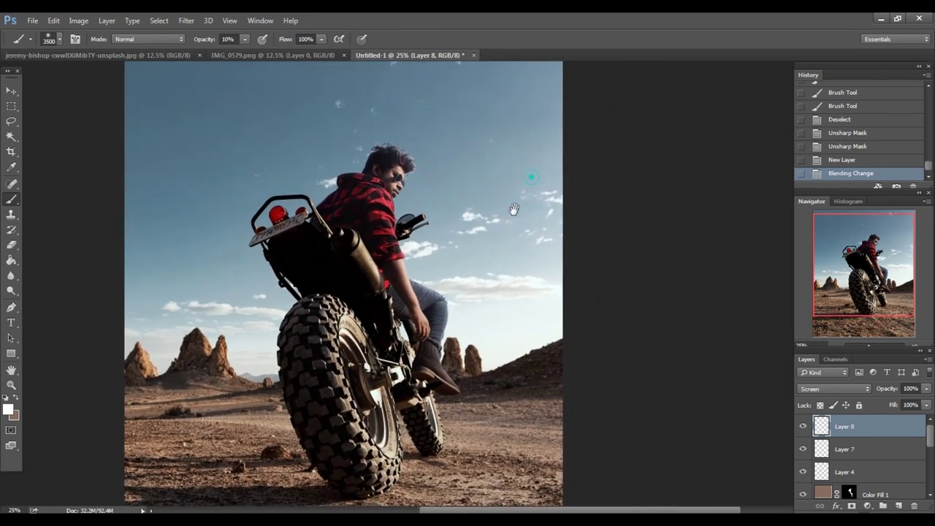
{"action": "key", "text": "bracketleft"}
{"action": "key", "text": "bracketleft"}
{"action": "key", "text": "bracketleft"}
{"action": "key", "text": "bracketleft"}
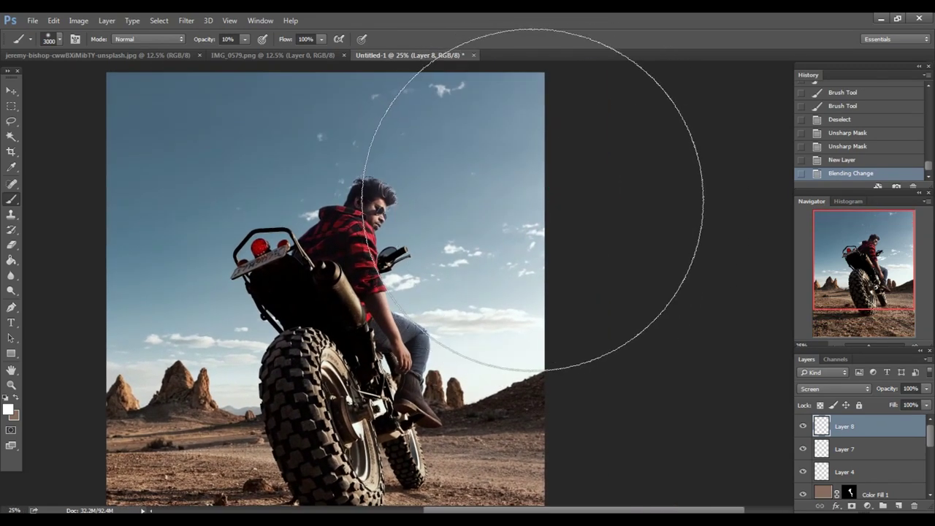
{"action": "key", "text": "bracketleft"}
{"action": "key", "text": "bracketleft"}
{"action": "key", "text": "bracketleft"}
{"action": "key", "text": "bracketleft"}
{"action": "key", "text": "bracketleft"}
{"action": "key", "text": "bracketleft"}
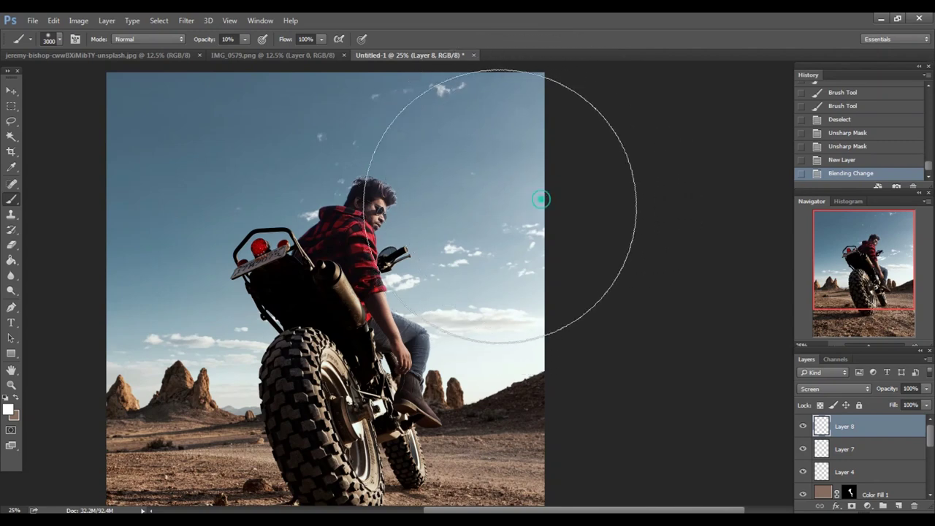
Paint soft white light on the sky right of the rider, finishing at size 2500
{"action": "left_click", "coordinate": [506, 206]}
{"action": "left_click", "coordinate": [504, 203]}
{"action": "scroll", "coordinate": [512, 190], "scroll_direction": "left", "scroll_amount": 1}
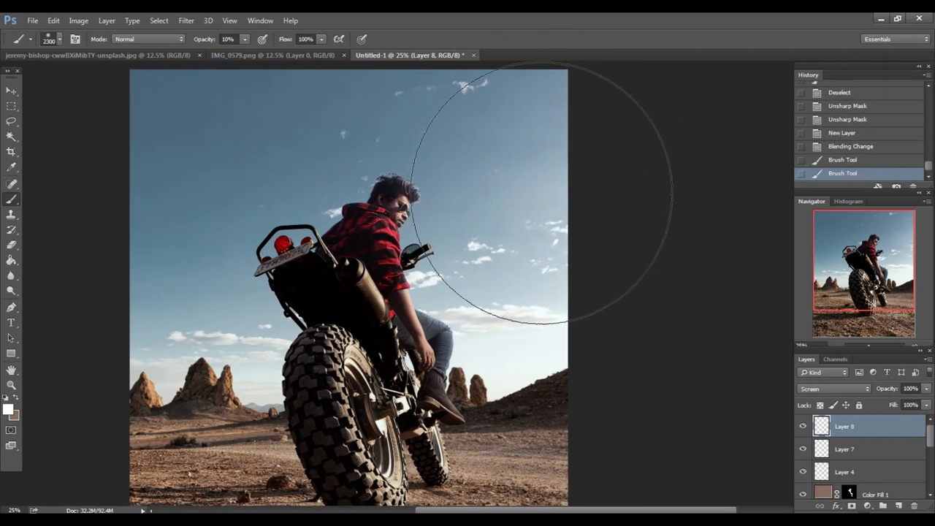
{"action": "key", "text": "bracketleft"}
{"action": "key", "text": "bracketleft"}
{"action": "key", "text": "bracketleft"}
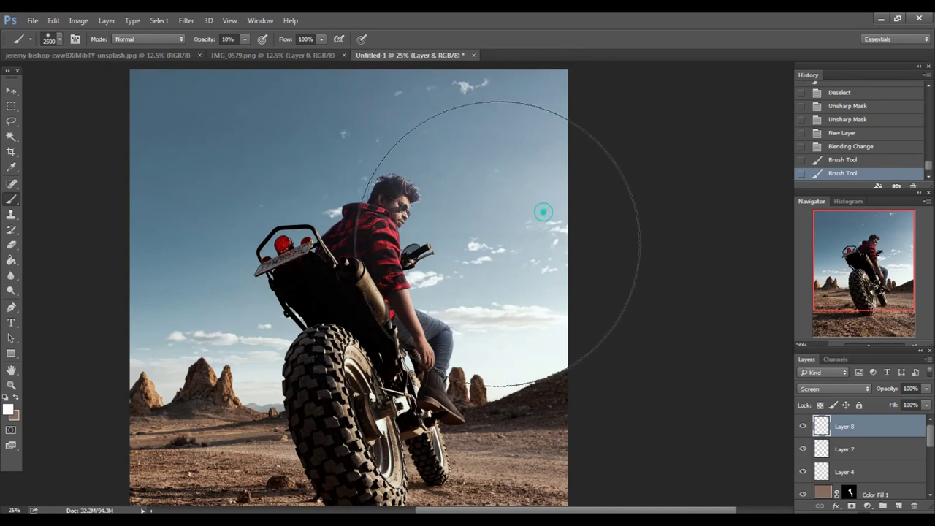
{"action": "left_click", "coordinate": [480, 247]}
{"action": "left_click", "coordinate": [479, 246]}
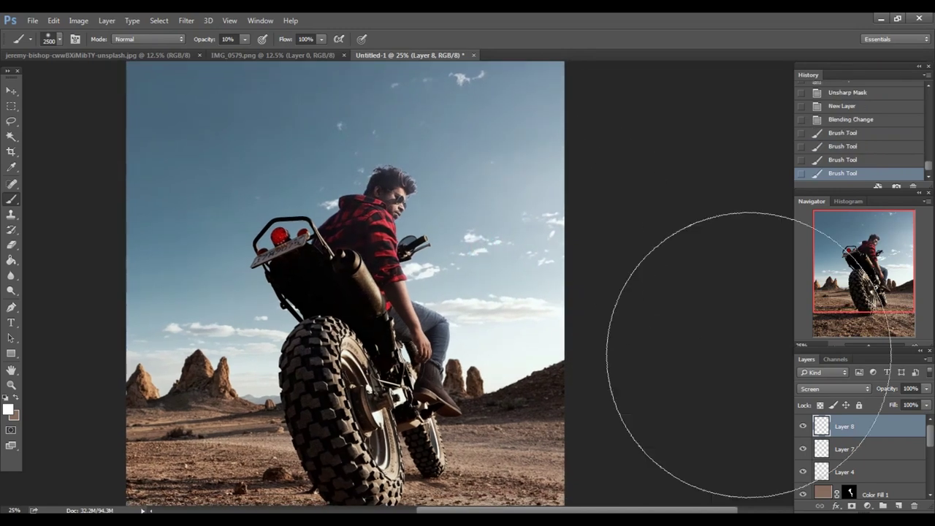
Set Layer 8's fill to 46% and merge all visible layers
{"action": "left_click", "coordinate": [891, 404]}
{"action": "left_click_drag", "start_coordinate": [891, 404], "coordinate": [876, 405]}
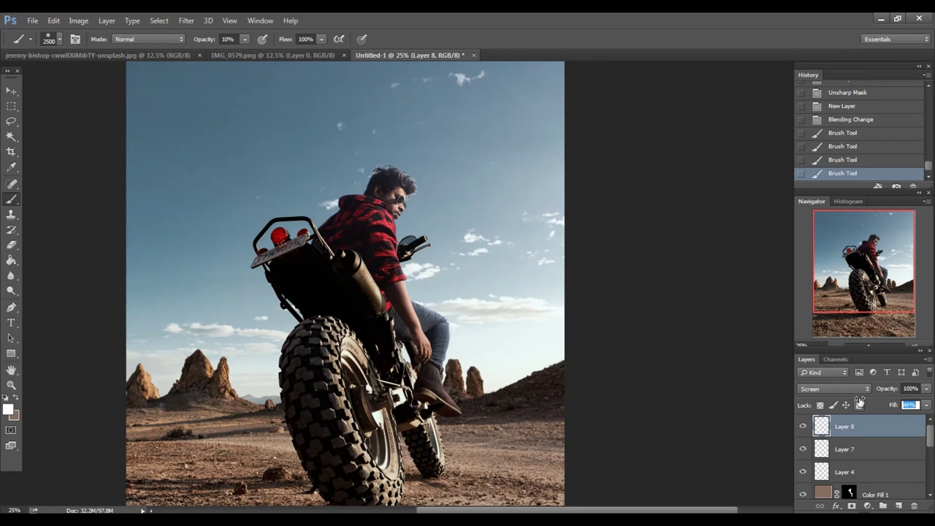
{"action": "key", "text": "Return"}
{"action": "key", "text": "ctrl+minus"}
{"action": "key", "text": "ctrl+minus"}
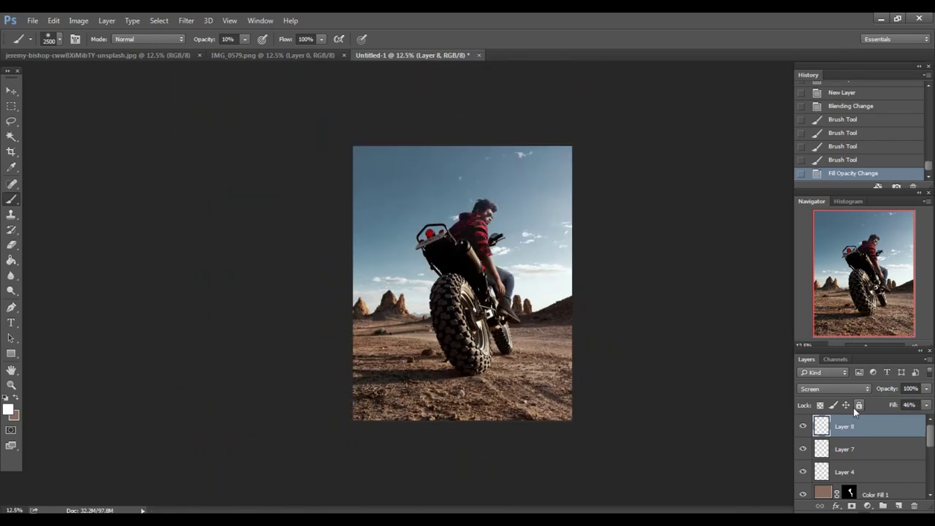
{"action": "key", "text": "ctrl+plus"}
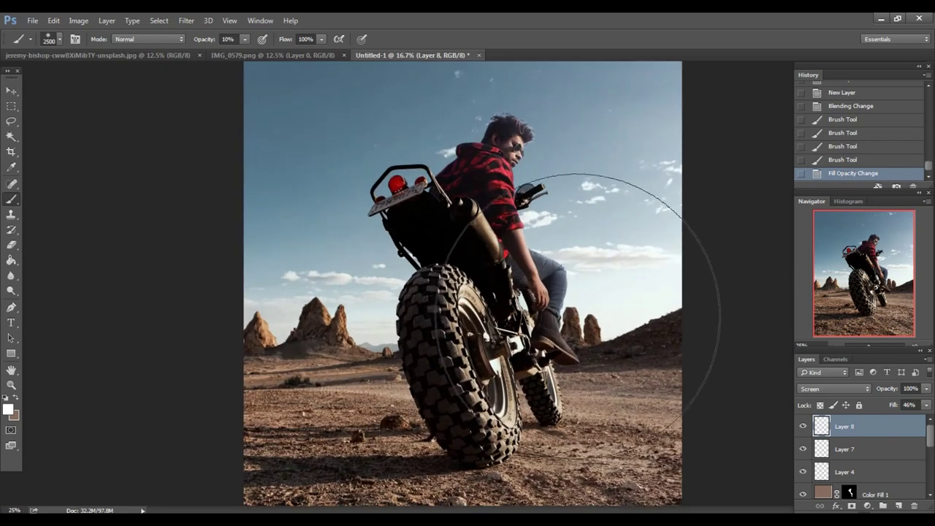
{"action": "left_click_drag", "start_coordinate": [584, 357], "coordinate": [530, 322]}
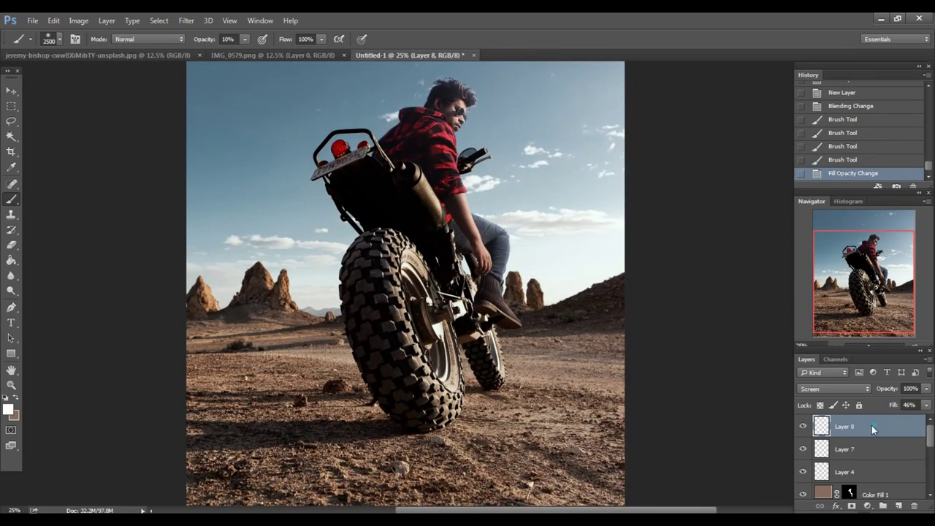
{"action": "right_click", "coordinate": [871, 429]}
{"action": "left_click", "coordinate": [666, 412]}
Inspect the merged rider and motorcycle up close, zoom back out, and open Image > Adjustments
{"action": "key", "text": "ctrl+0"}
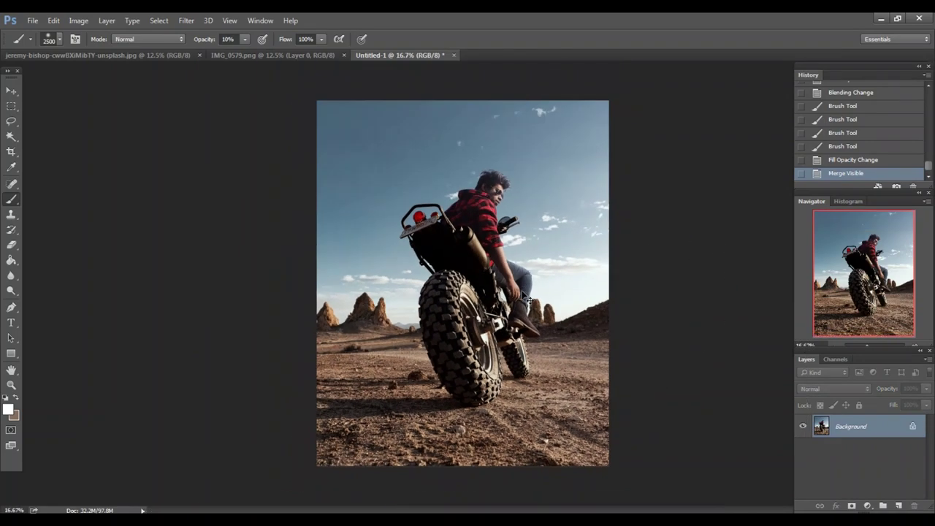
{"action": "scroll", "coordinate": [528, 297], "scroll_direction": "up", "scroll_amount": 2}
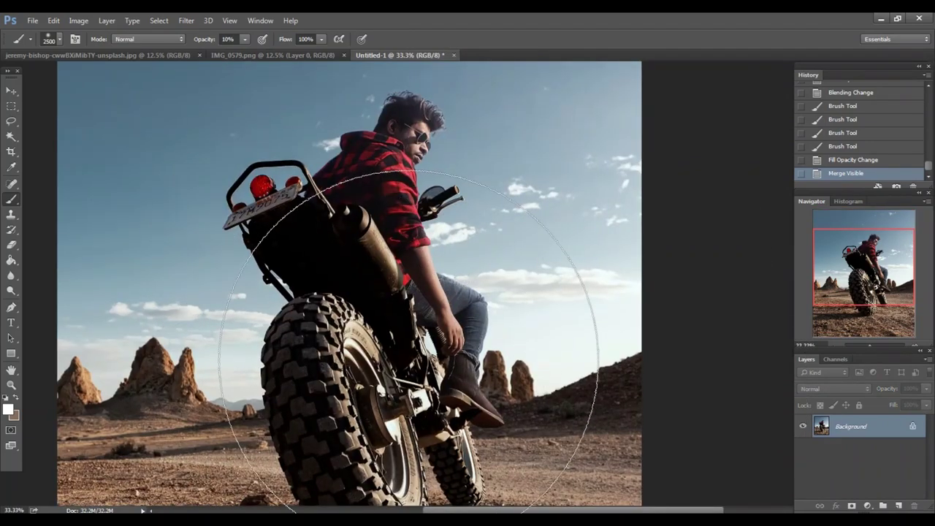
{"action": "scroll", "coordinate": [409, 343], "scroll_direction": "down", "scroll_amount": 1}
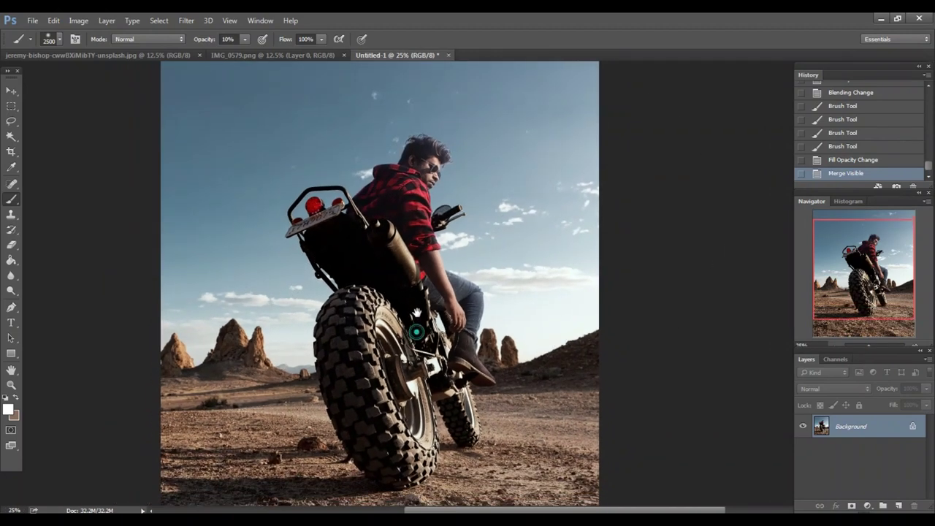
{"action": "left_click_drag", "start_coordinate": [433, 250], "coordinate": [425, 261]}
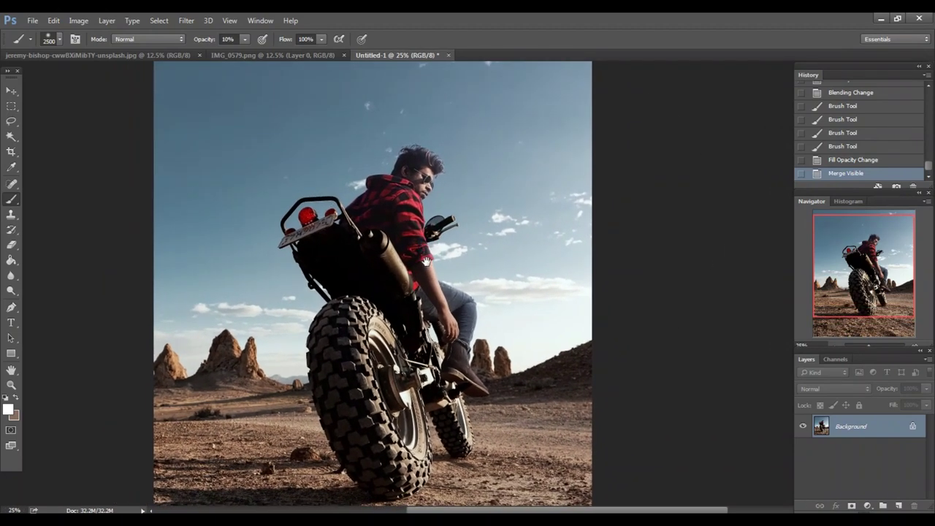
{"action": "scroll", "coordinate": [425, 260], "scroll_direction": "down", "scroll_amount": 1}
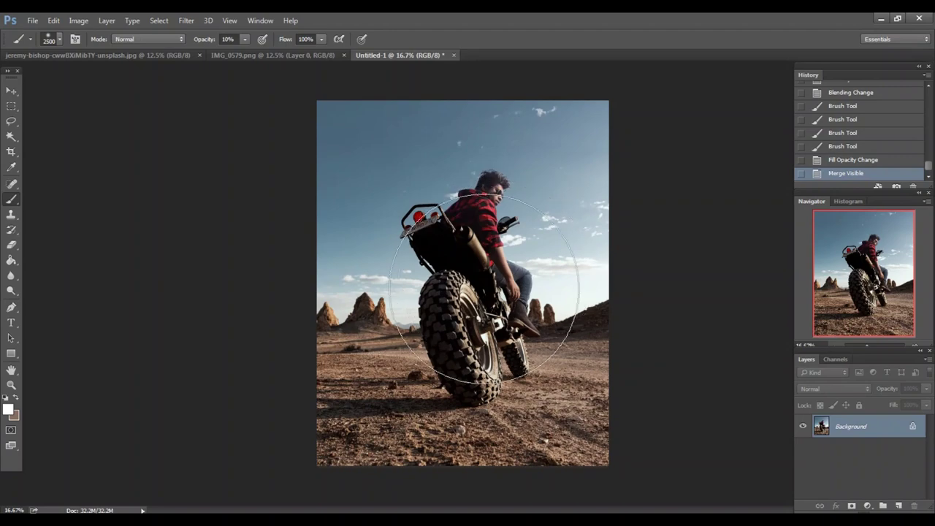
{"action": "scroll", "coordinate": [483, 289], "scroll_direction": "up", "scroll_amount": 2}
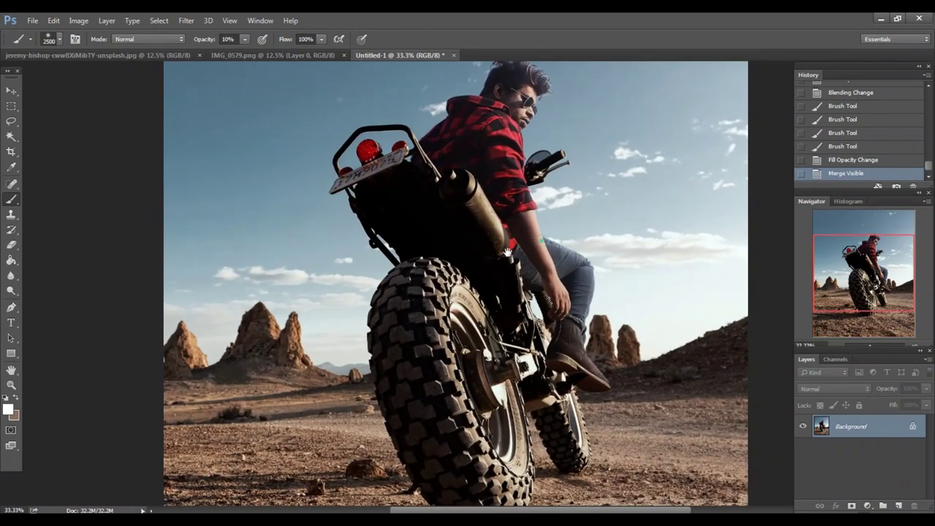
{"action": "left_click_drag", "start_coordinate": [529, 224], "coordinate": [465, 279]}
{"action": "left_click", "coordinate": [11, 91]}
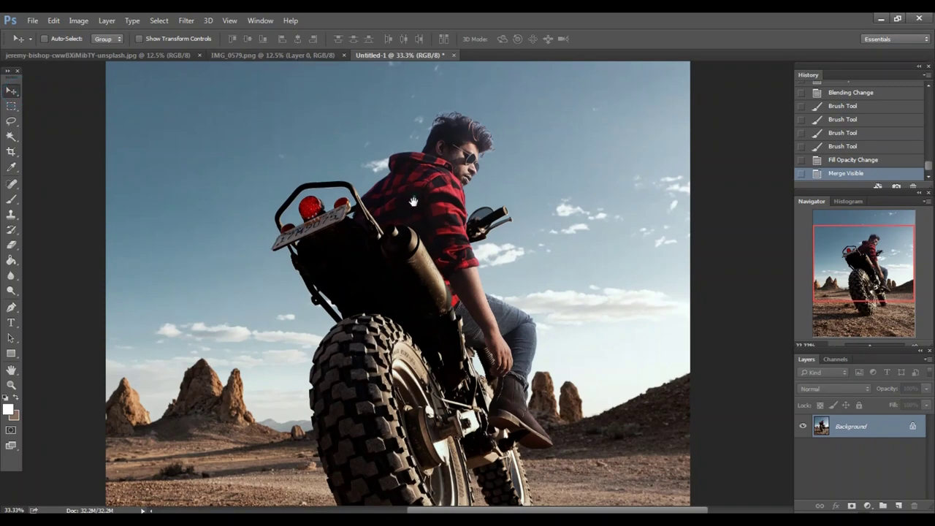
{"action": "mouse_move", "coordinate": [378, 443]}
{"action": "left_mouse_down"}
{"action": "mouse_move", "coordinate": [387, 290]}
{"action": "mouse_move", "coordinate": [400, 246]}
{"action": "mouse_move", "coordinate": [430, 290]}
{"action": "left_mouse_up"}
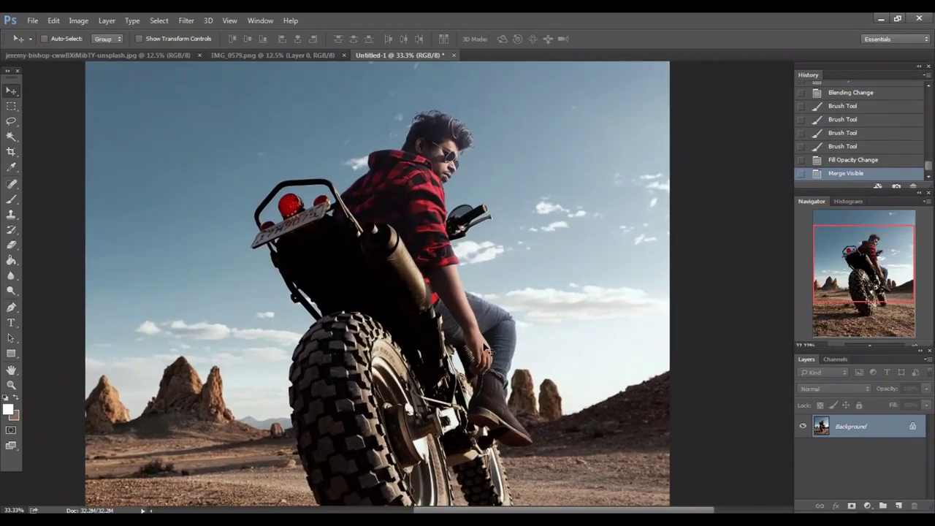
{"action": "key", "text": "ctrl+minus"}
{"action": "key", "text": "ctrl+minus"}
{"action": "left_click", "coordinate": [78, 21]}
{"action": "mouse_move", "coordinate": [96, 50]}
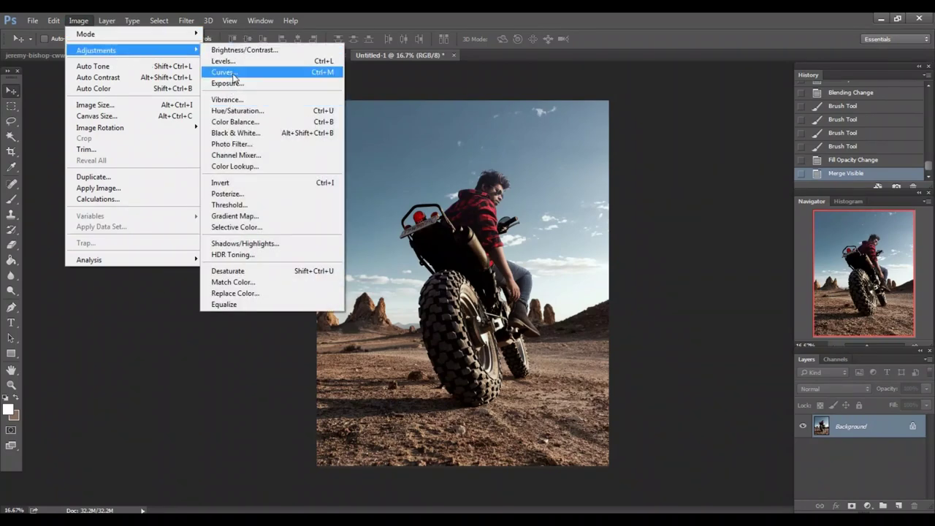
Apply Curves with the Red channel black point moved to input 5
{"action": "left_click", "coordinate": [227, 72]}
{"action": "left_click_drag", "start_coordinate": [475, 97], "coordinate": [720, 92]}
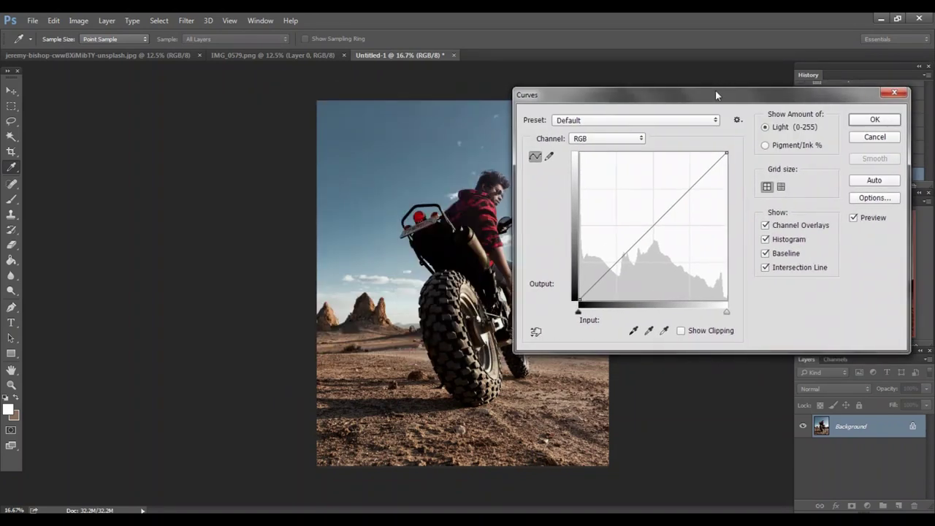
{"action": "left_click_drag", "start_coordinate": [632, 95], "coordinate": [685, 96]}
{"action": "left_click", "coordinate": [645, 141]}
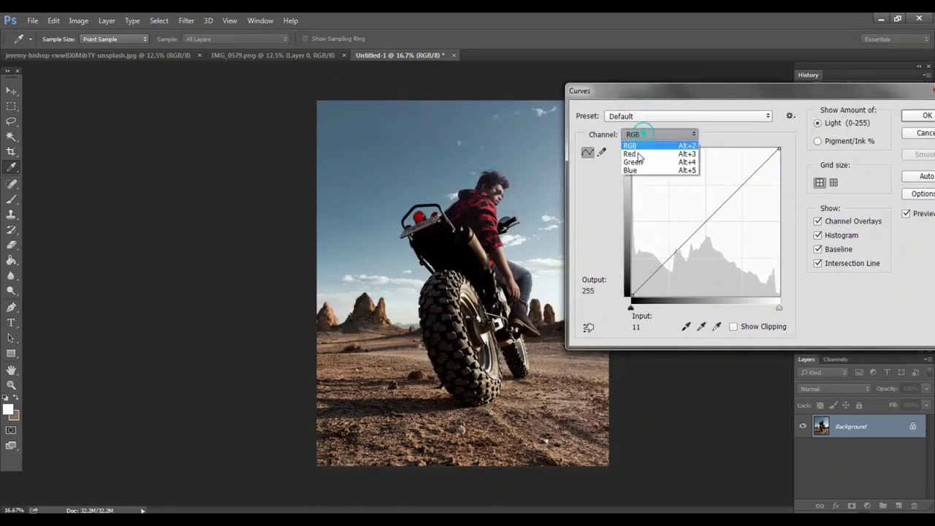
{"action": "left_click", "coordinate": [632, 154]}
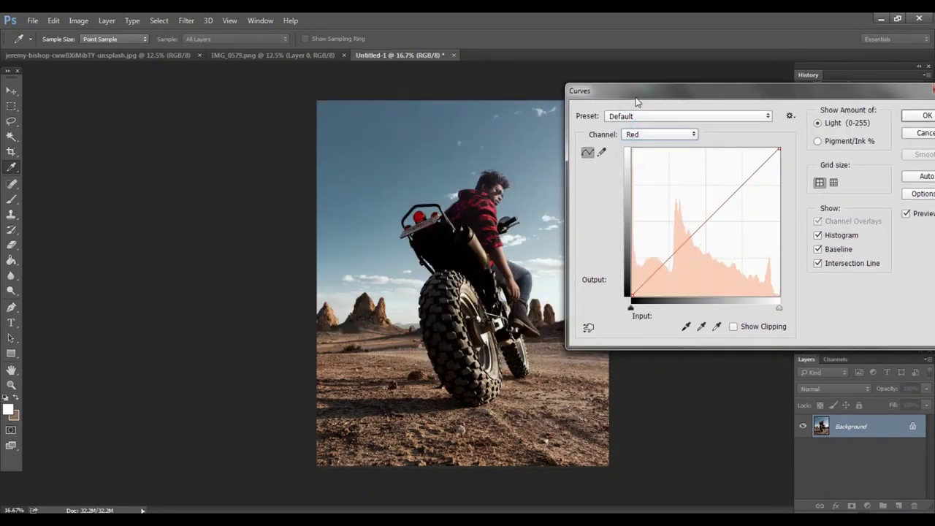
{"action": "left_click_drag", "start_coordinate": [634, 91], "coordinate": [666, 88]}
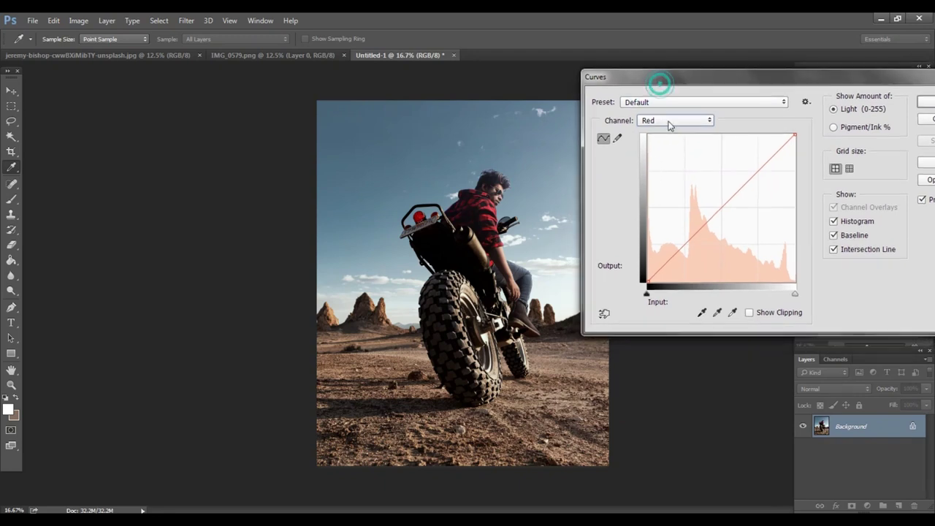
{"action": "left_click_drag", "start_coordinate": [647, 281], "coordinate": [651, 283]}
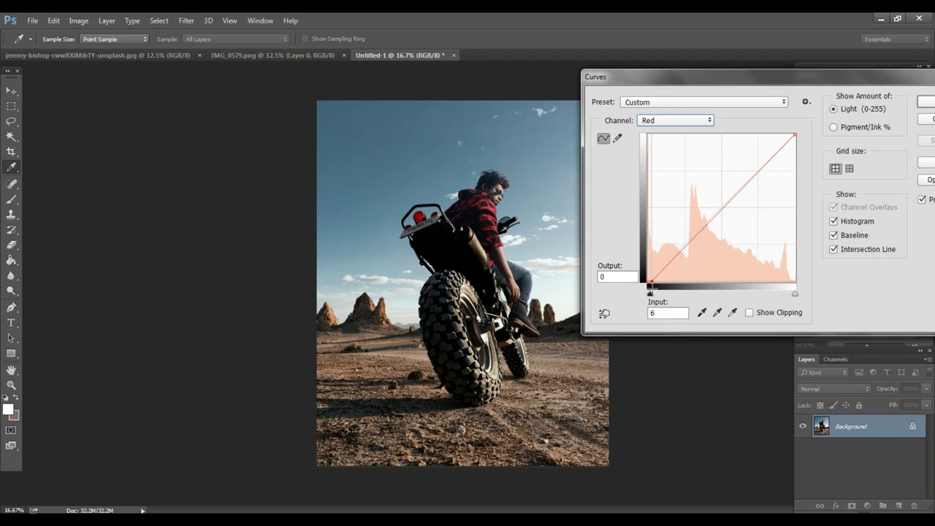
{"action": "left_click_drag", "start_coordinate": [652, 286], "coordinate": [652, 293]}
{"action": "left_click_drag", "start_coordinate": [694, 87], "coordinate": [640, 104]}
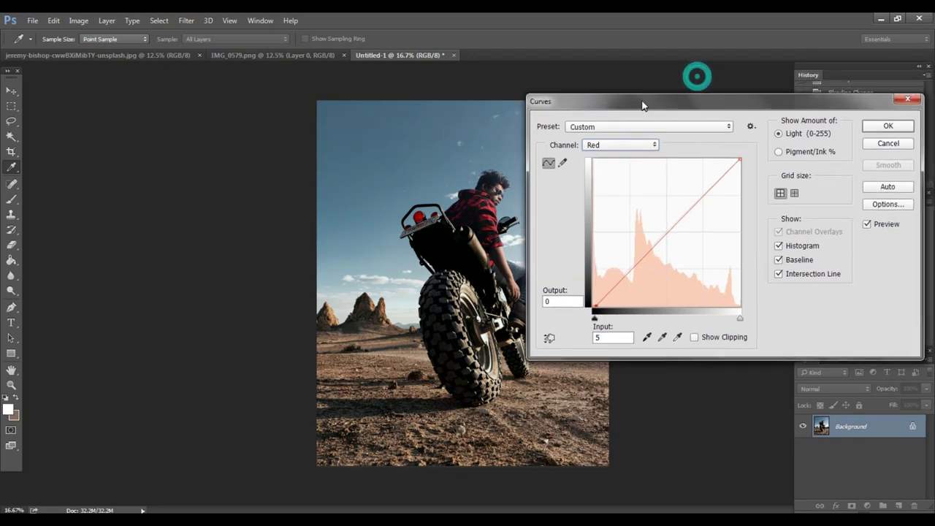
{"action": "left_click", "coordinate": [878, 125]}
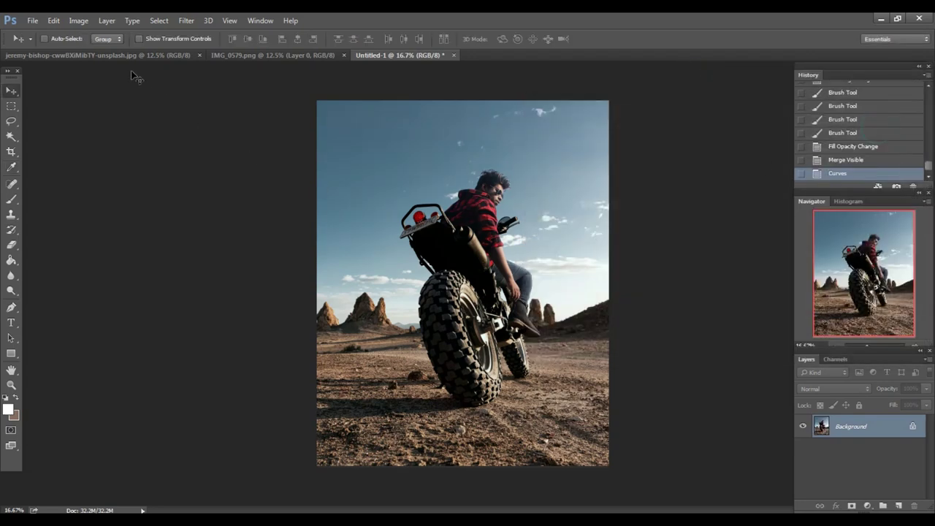
Apply Brightness/Contrast with Contrast set to 15
{"action": "left_click", "coordinate": [78, 21]}
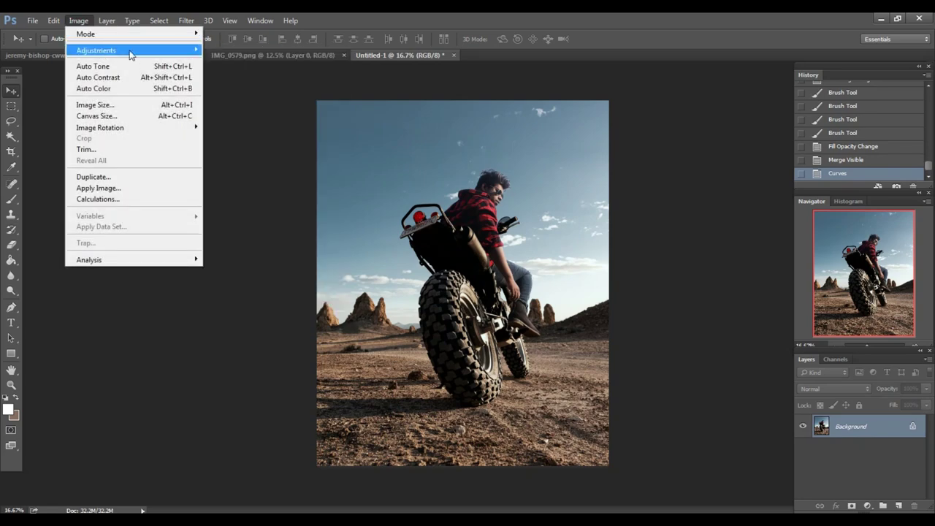
{"action": "left_click", "coordinate": [226, 50]}
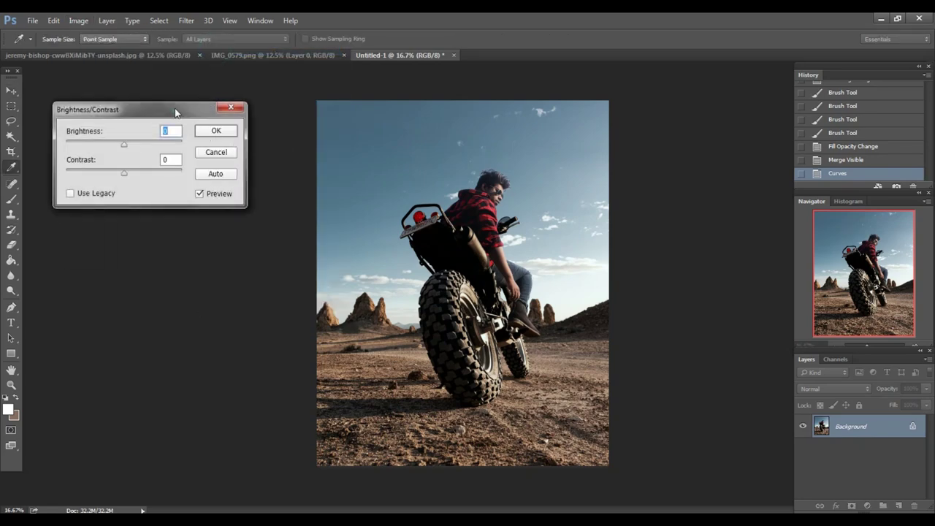
{"action": "left_click_drag", "start_coordinate": [175, 112], "coordinate": [177, 108]}
{"action": "left_click_drag", "start_coordinate": [124, 169], "coordinate": [133, 173]}
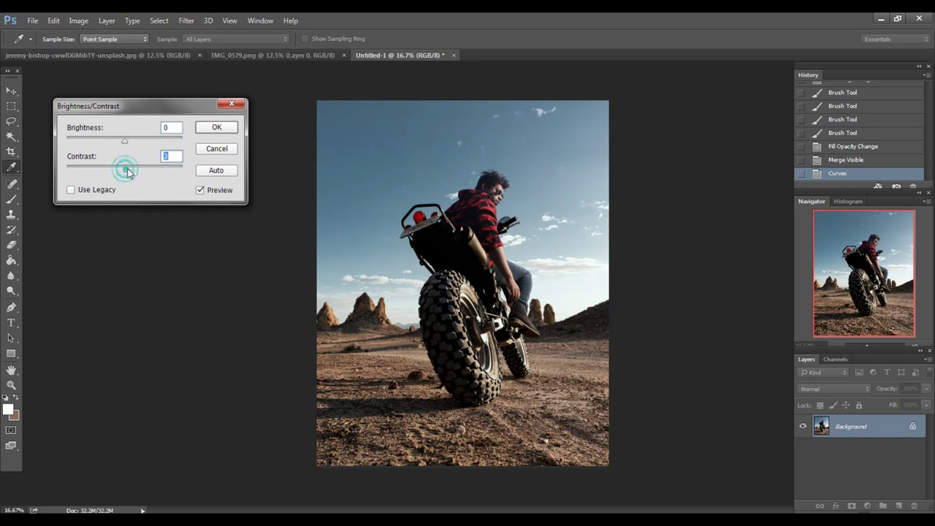
{"action": "left_click", "coordinate": [134, 172]}
{"action": "left_click", "coordinate": [208, 130]}
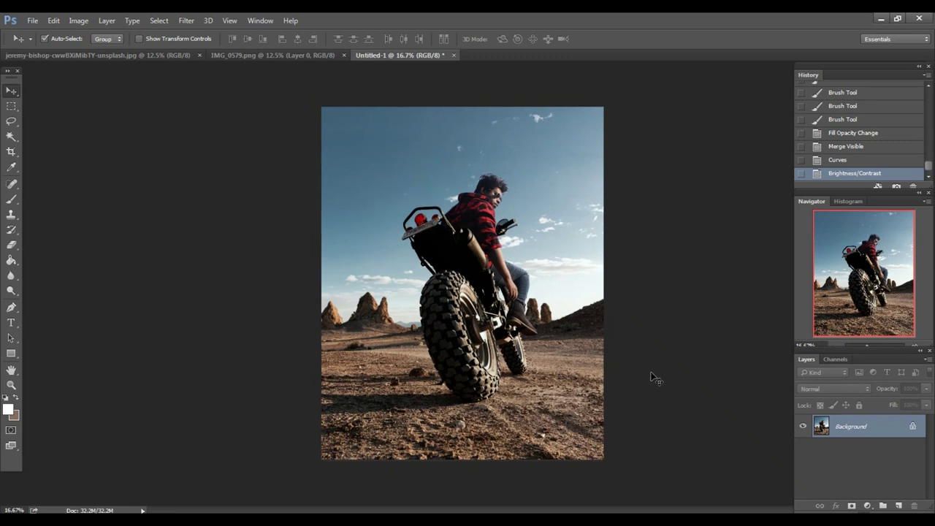
{"action": "key", "text": "ctrl+minus"}
Add a Soft Light layer and set up a black brush at 19% opacity
{"action": "key", "text": "ctrl+plus"}
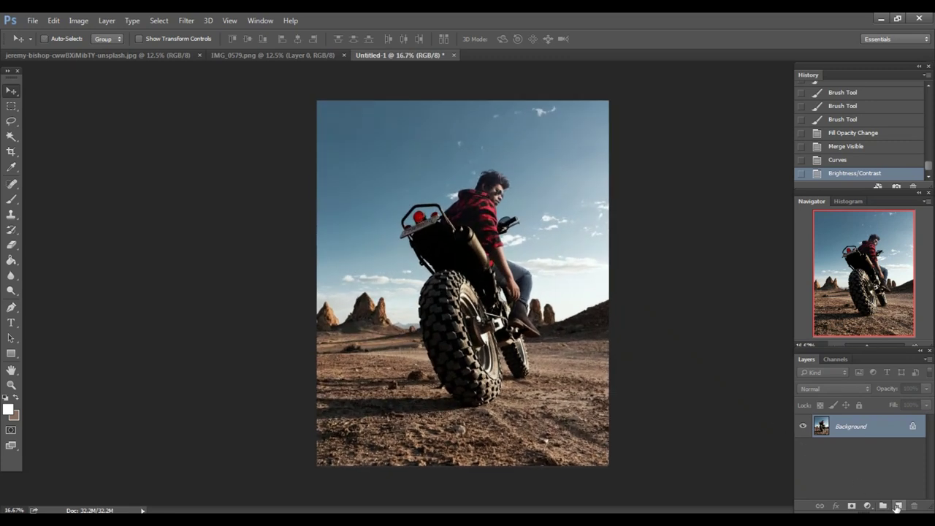
{"action": "left_click", "coordinate": [899, 506]}
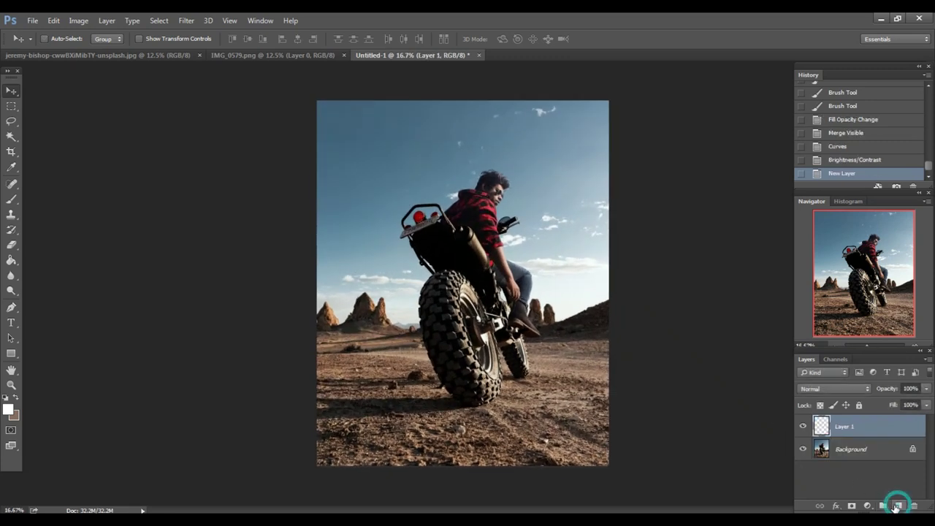
{"action": "left_click", "coordinate": [812, 388]}
{"action": "left_click", "coordinate": [810, 272]}
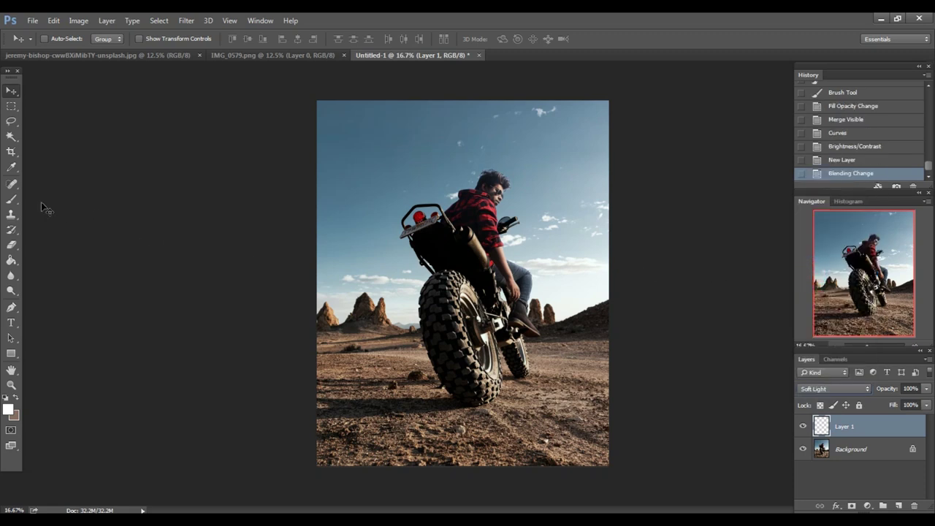
{"action": "left_click", "coordinate": [11, 198]}
{"action": "left_click", "coordinate": [6, 397]}
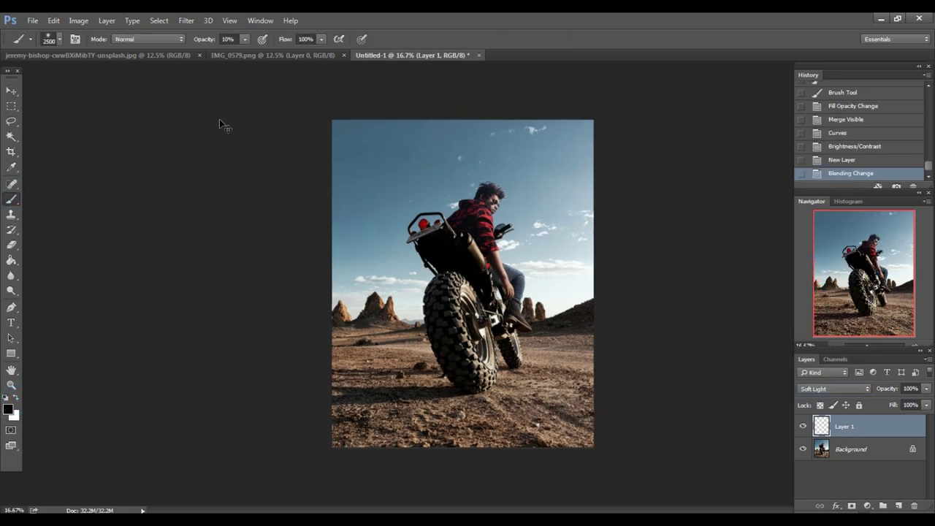
{"action": "left_click_drag", "start_coordinate": [208, 44], "coordinate": [214, 43]}
Paint black around the photo's edges with a 3200-2400 px soft brush
{"action": "key", "text": "ctrl+minus"}
{"action": "key", "text": "ctrl+minus"}
{"action": "key", "text": "bracketright"}
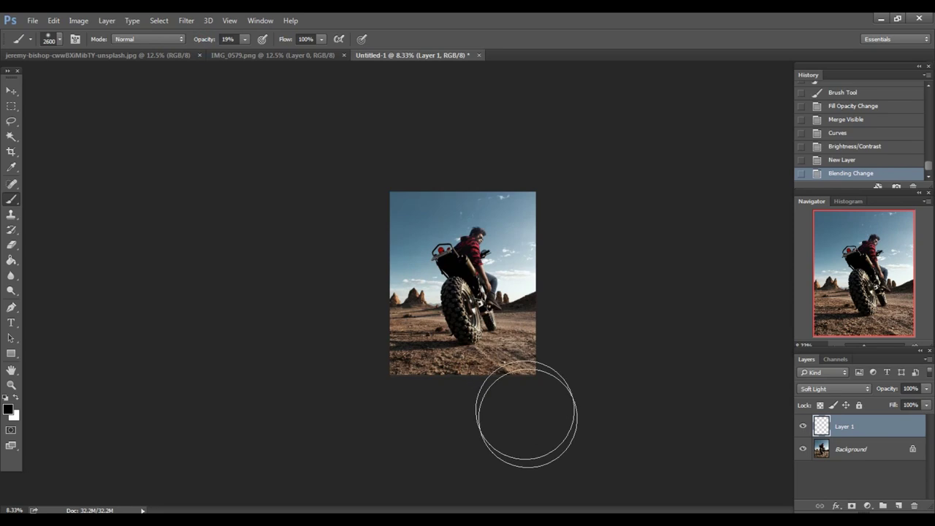
{"action": "key", "text": "bracketright"}
{"action": "key", "text": "bracketright"}
{"action": "key", "text": "bracketright"}
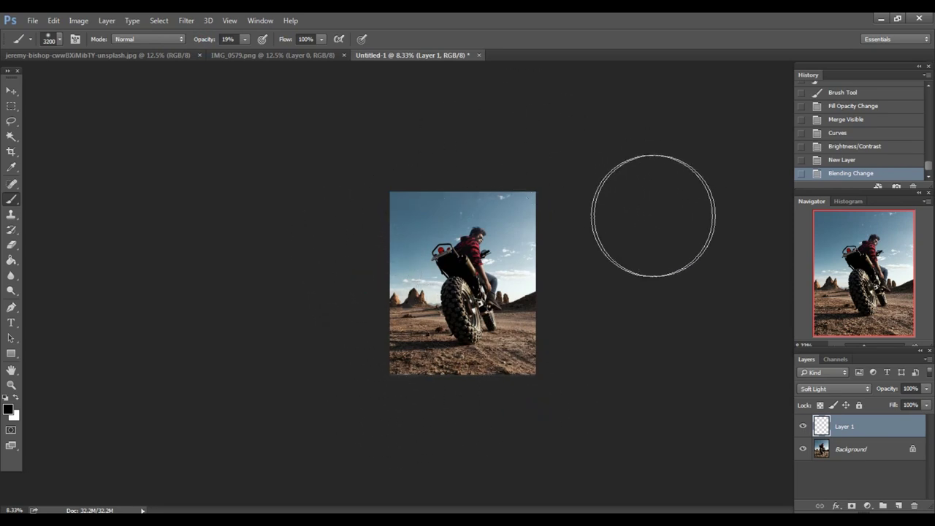
{"action": "left_click", "coordinate": [622, 216]}
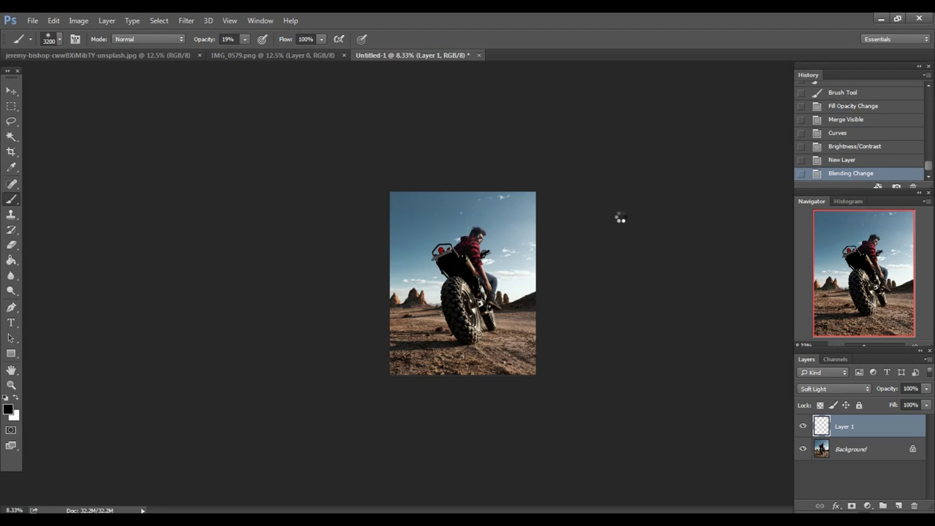
{"action": "key", "text": "ctrl+equal"}
{"action": "key", "text": "bracketleft"}
{"action": "key", "text": "bracketleft"}
{"action": "key", "text": "bracketleft"}
{"action": "left_click", "coordinate": [329, 289]}
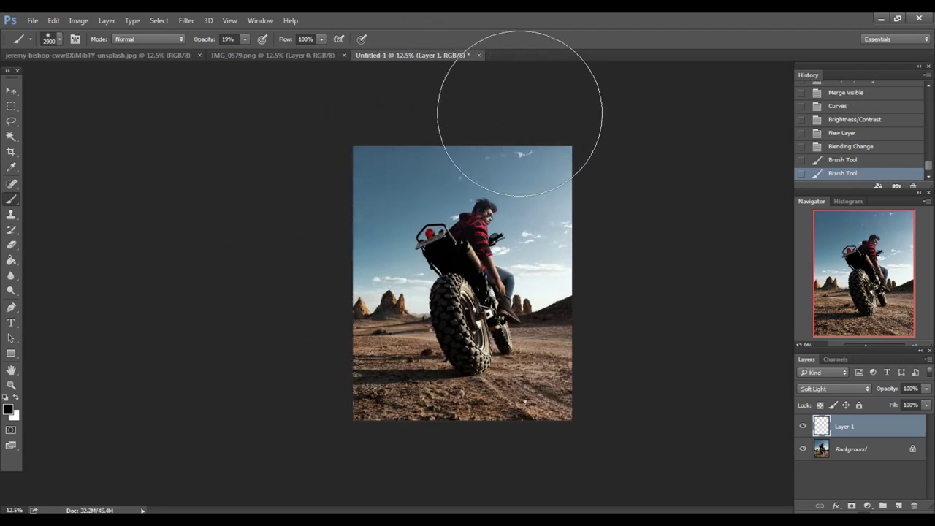
{"action": "left_click", "coordinate": [519, 114]}
{"action": "key", "text": "bracketleft"}
{"action": "key", "text": "bracketleft"}
{"action": "key", "text": "bracketleft"}
{"action": "left_click", "coordinate": [519, 120]}
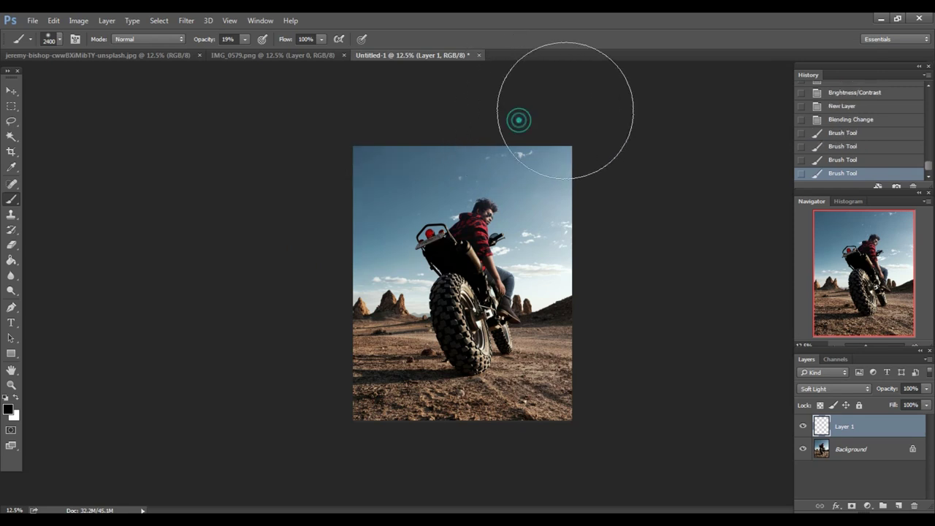
{"action": "left_click", "coordinate": [650, 122]}
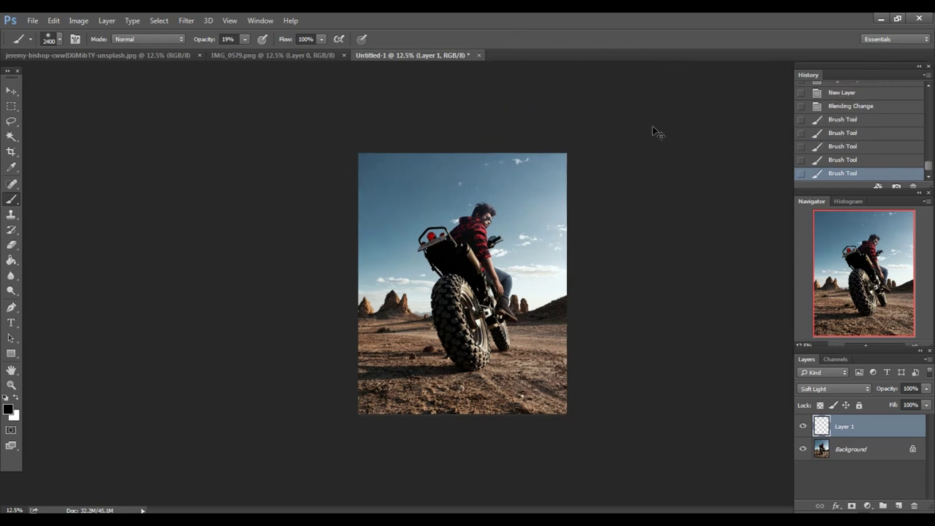
Merge the vignette layer into the photo with Merge Visible
{"action": "key", "text": "ctrl+minus"}
{"action": "key", "text": "ctrl+equal"}
{"action": "key", "text": "ctrl+equal"}
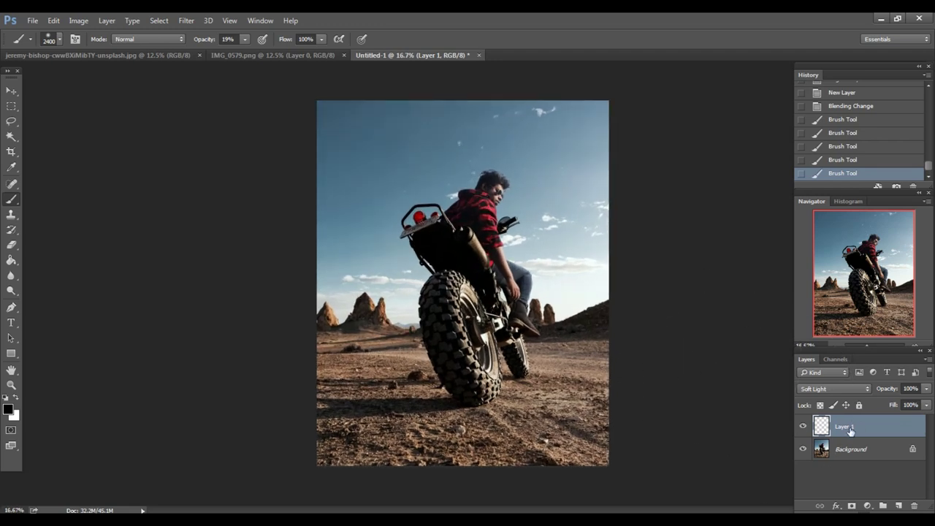
{"action": "right_click", "coordinate": [849, 431]}
{"action": "left_click", "coordinate": [647, 415]}
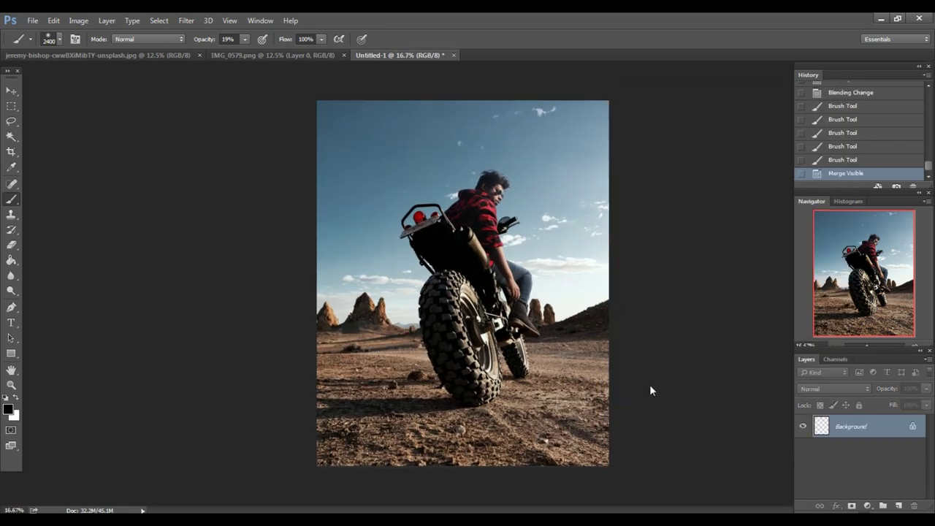